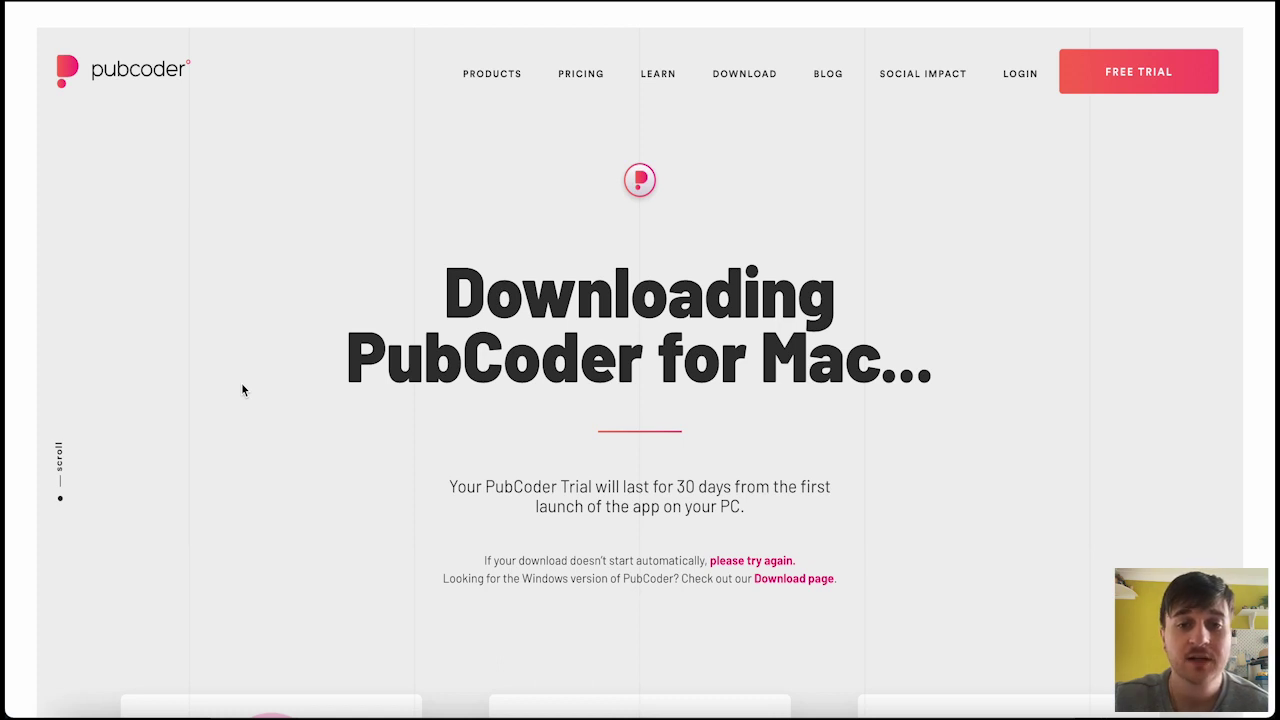
Scroll the PubCoder Mac download page down and back up.
scroll(848, 305, down, 3)
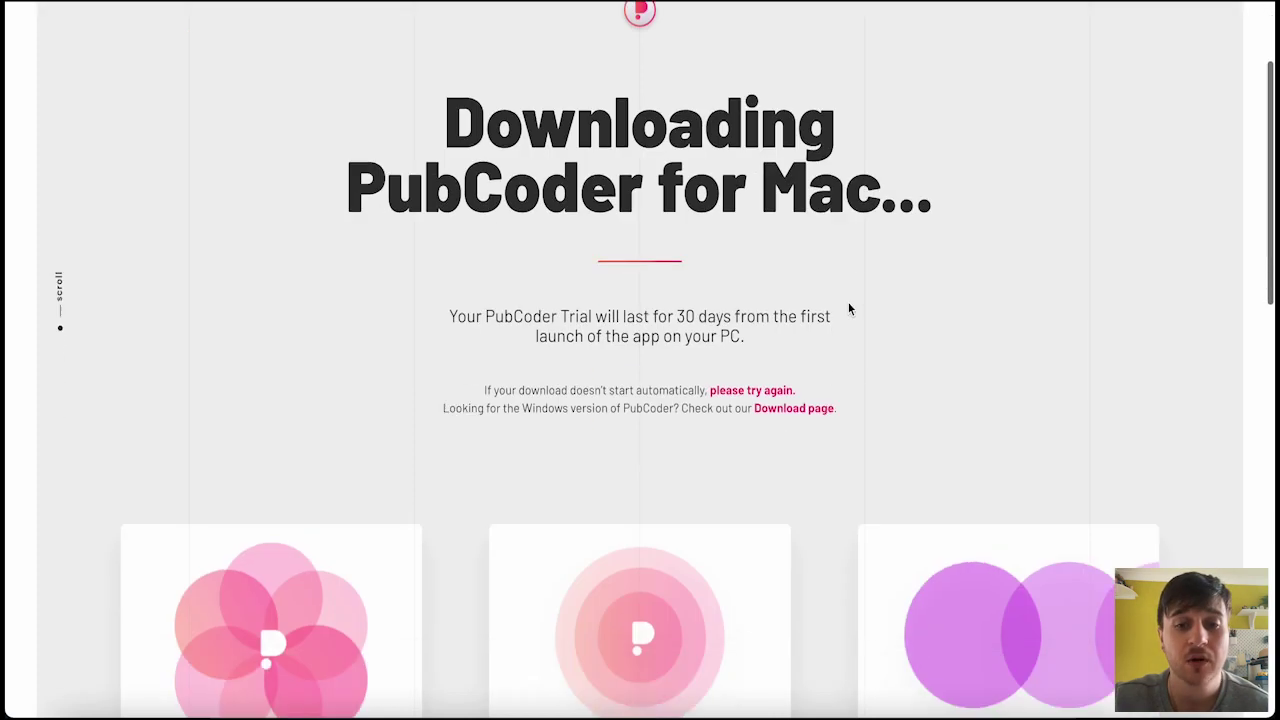
scroll(848, 305, up, 3)
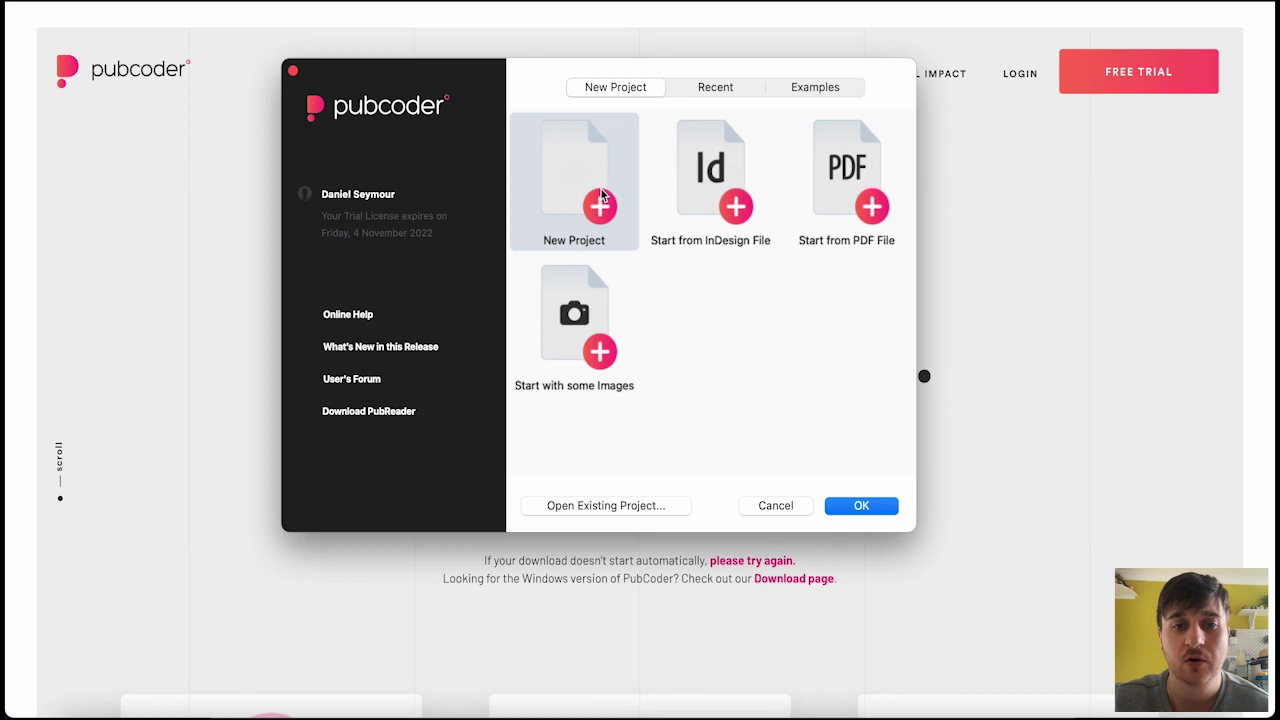
Browse the InDesign, PDF and image starting options, then start a blank New Project.
click(720, 172)
click(840, 172)
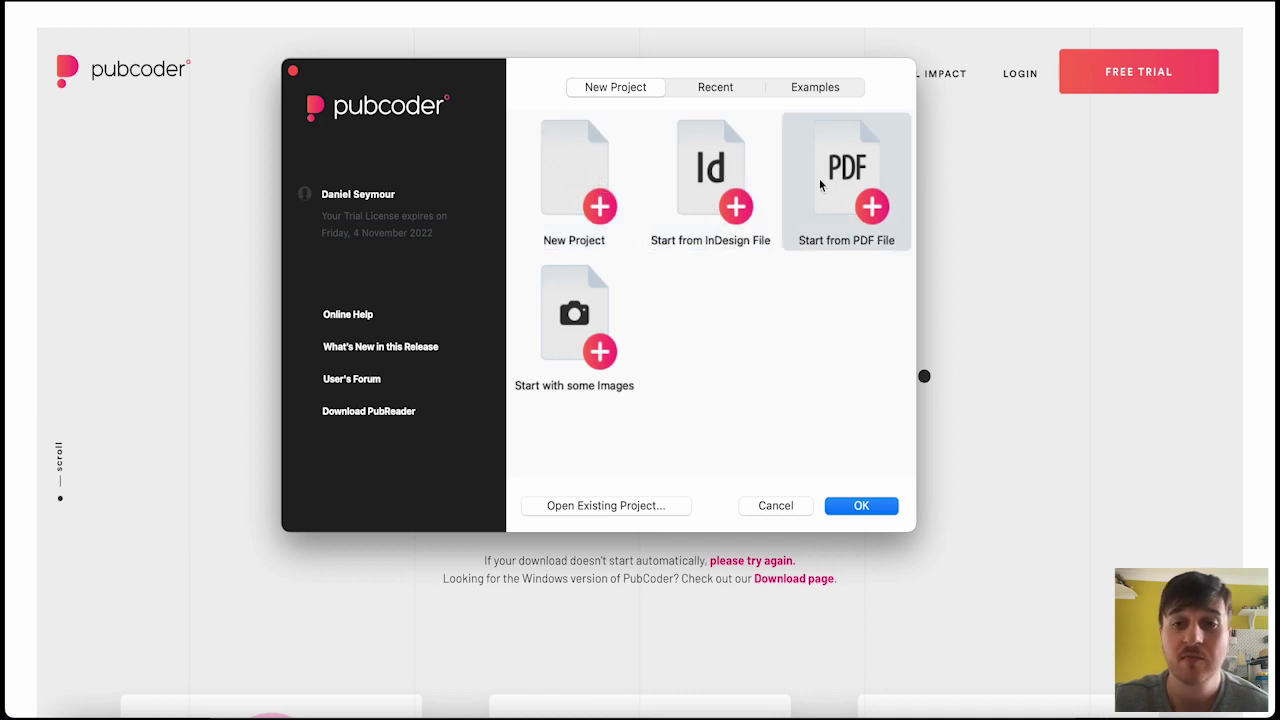
key(Down)
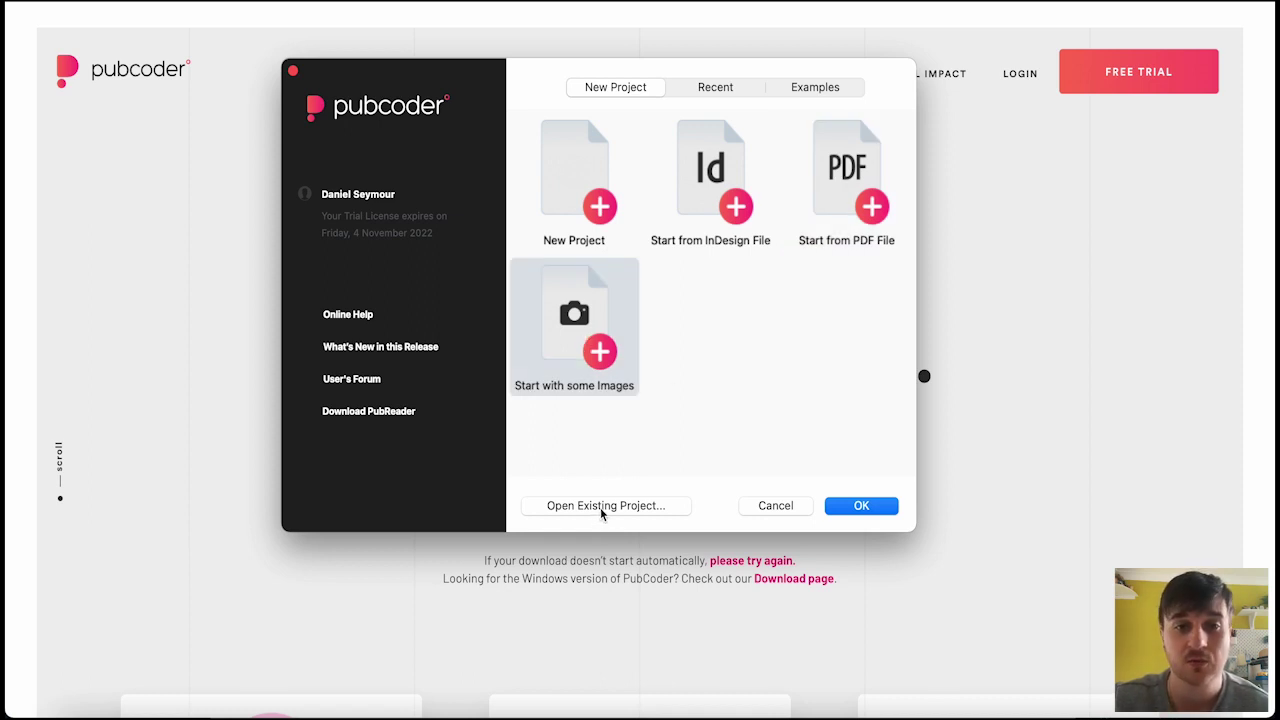
click(570, 158)
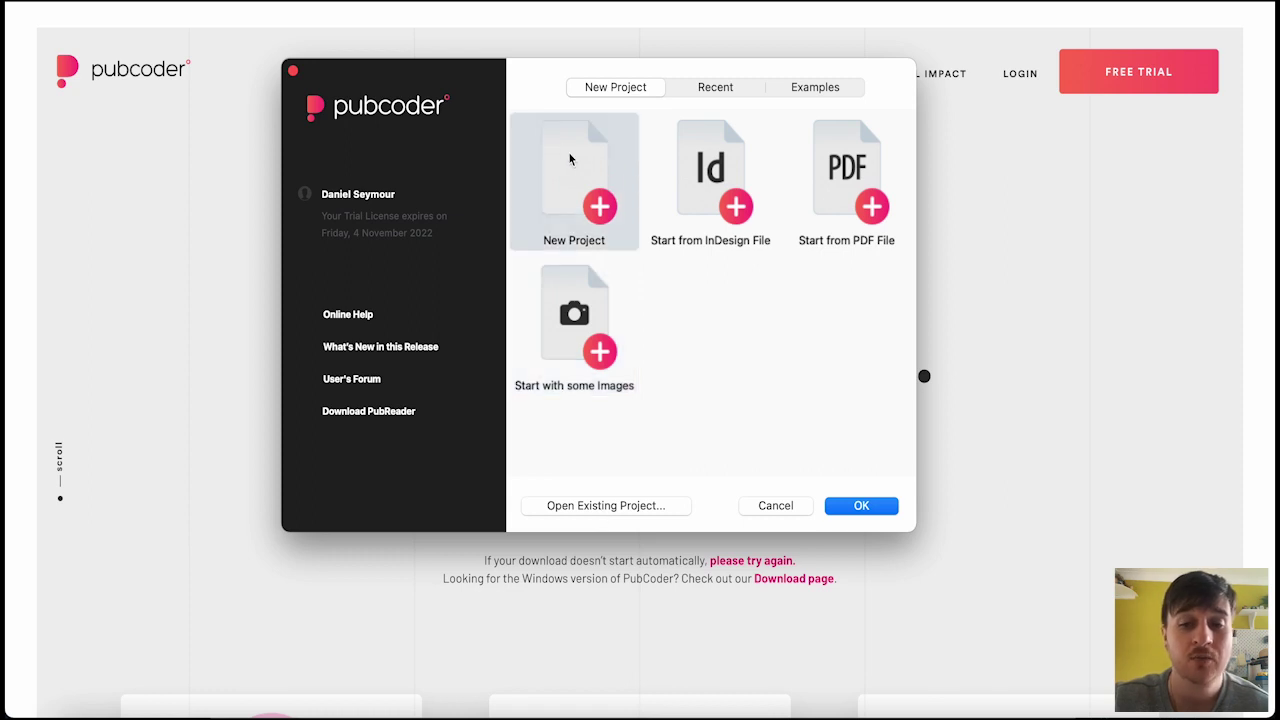
click(861, 505)
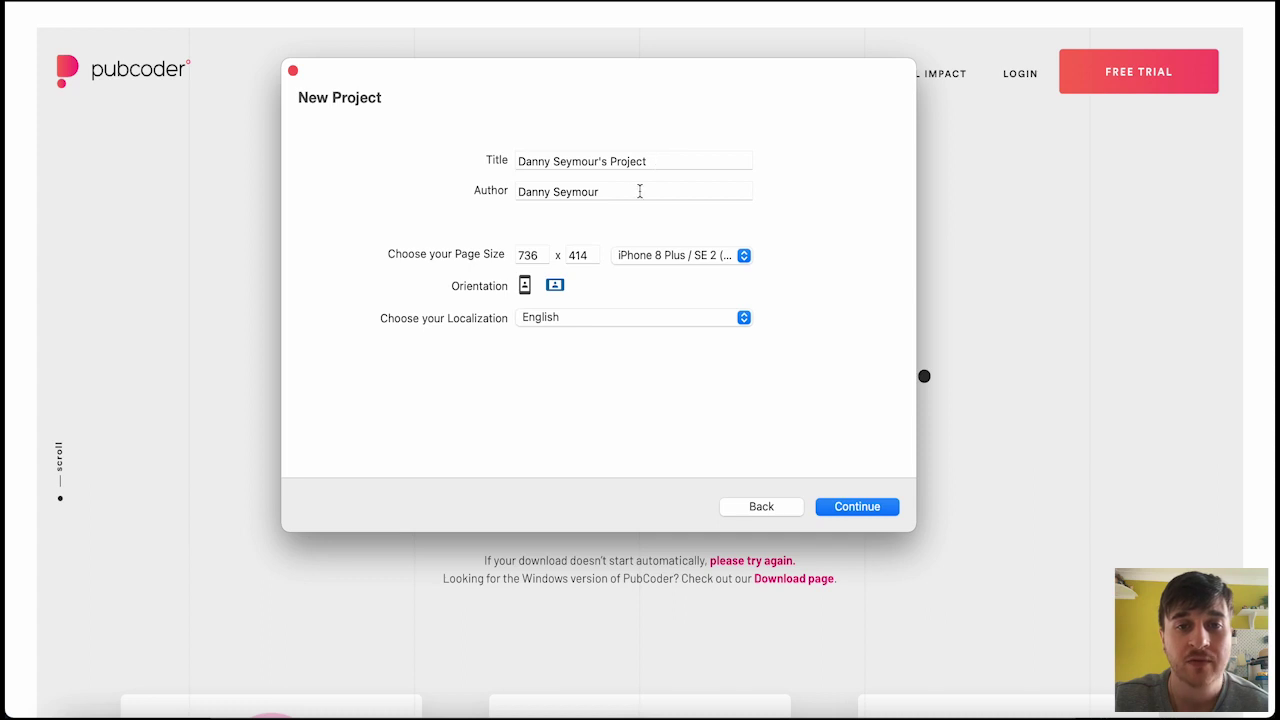
Create the project with page size iPhone 12 Pro Max / 13 Pro Max and English localization.
click(628, 192)
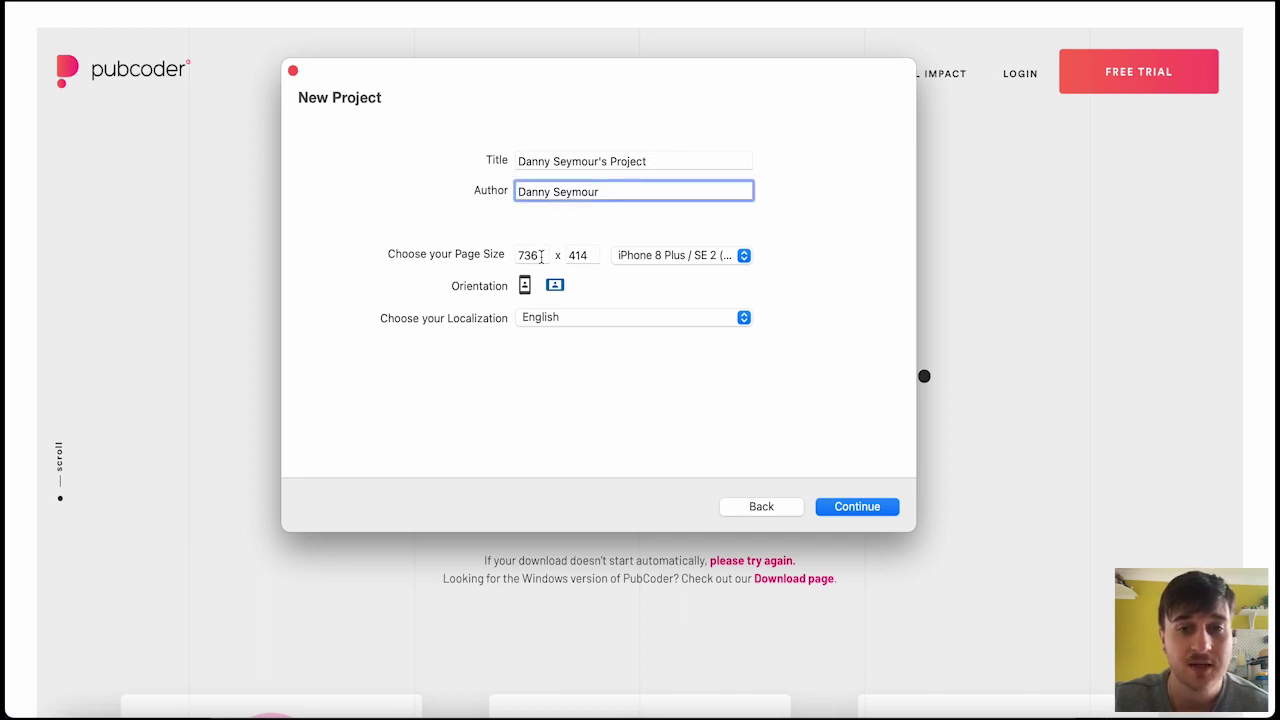
click(743, 256)
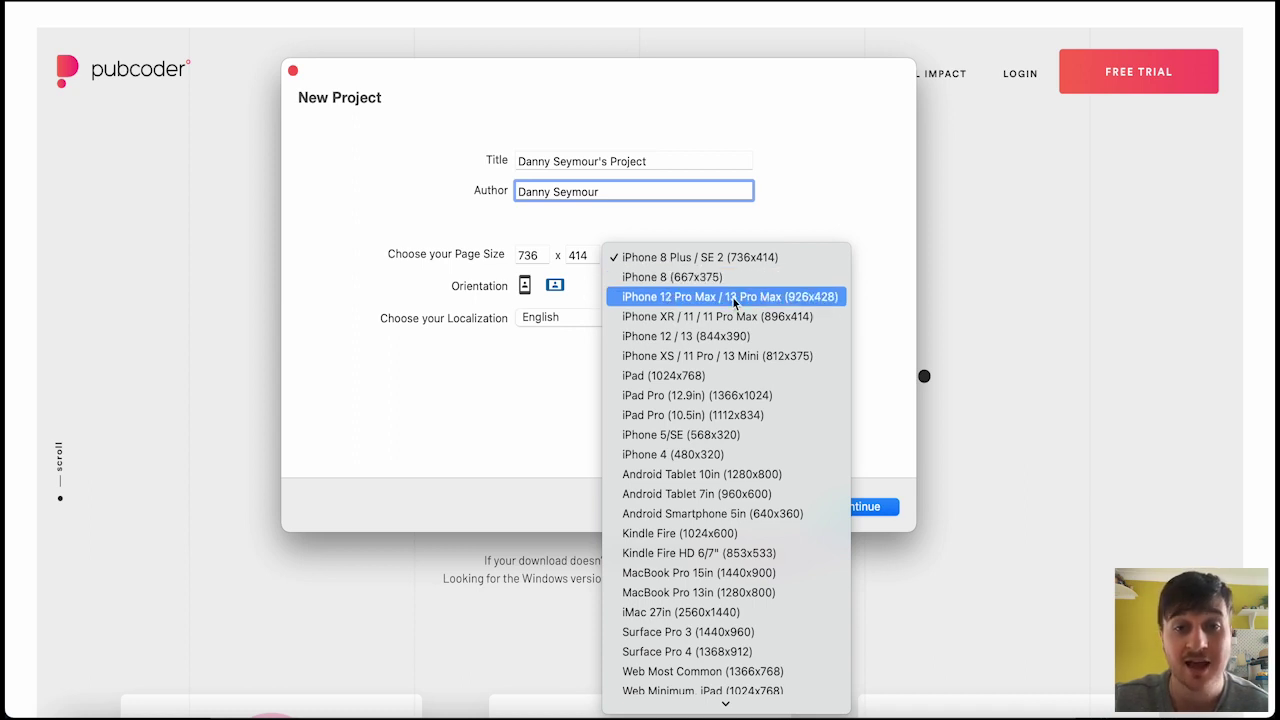
scroll(735, 300, down, 3)
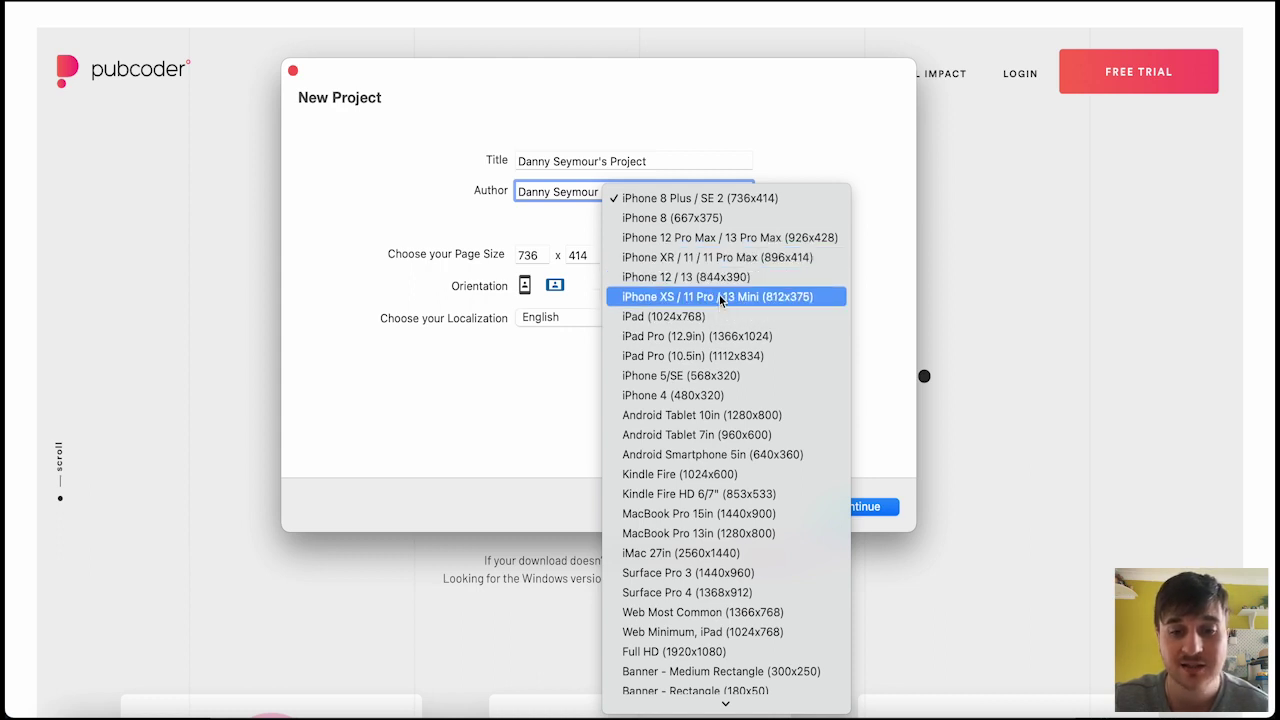
scroll(730, 525, down, 2)
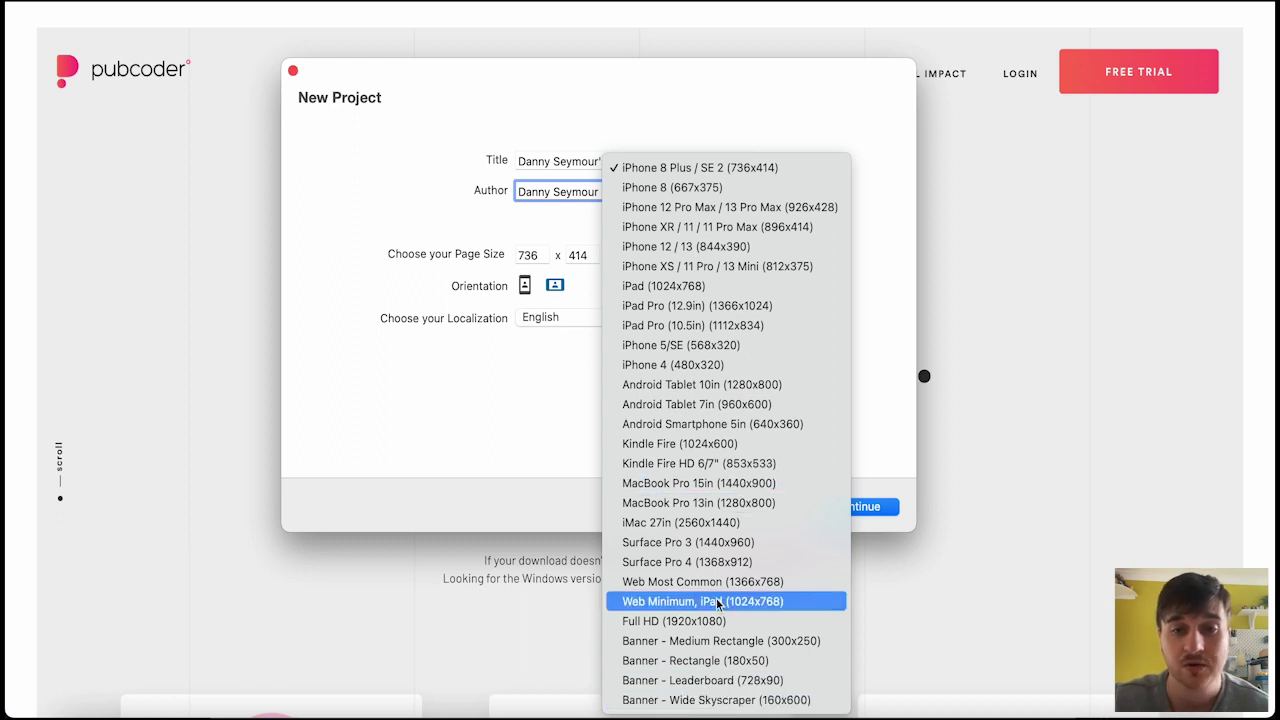
click(716, 212)
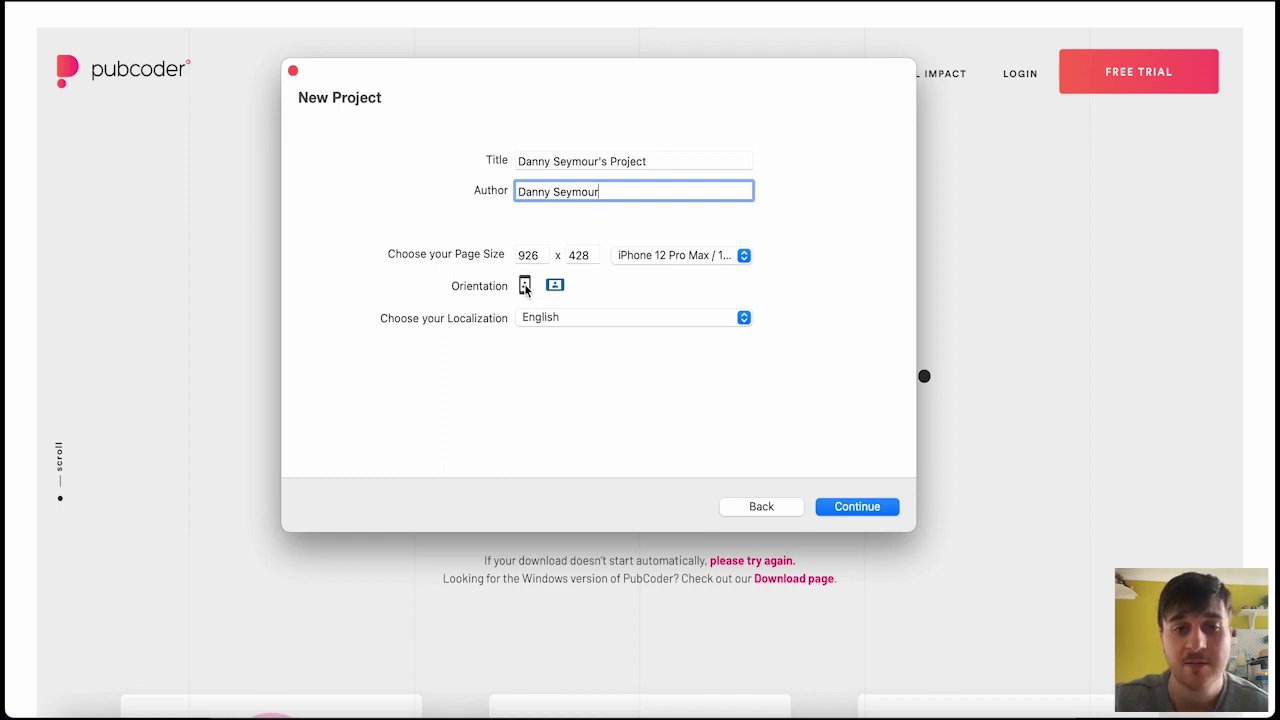
click(644, 320)
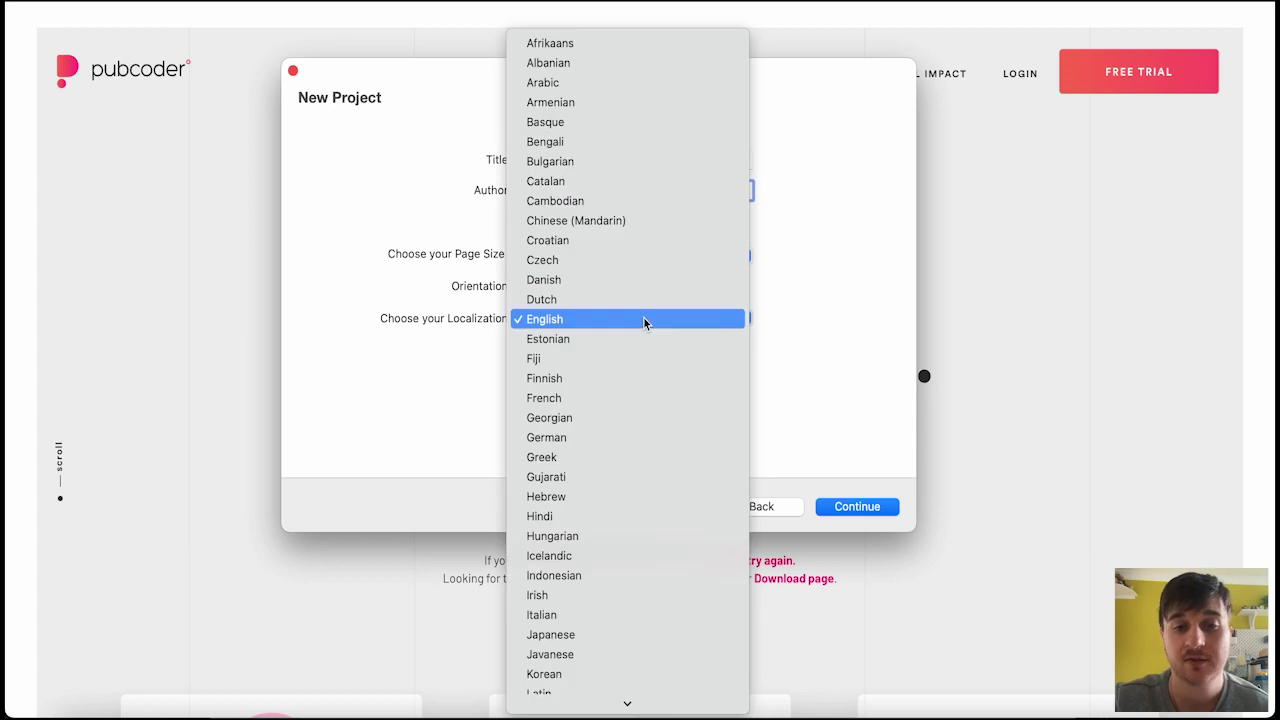
click(645, 320)
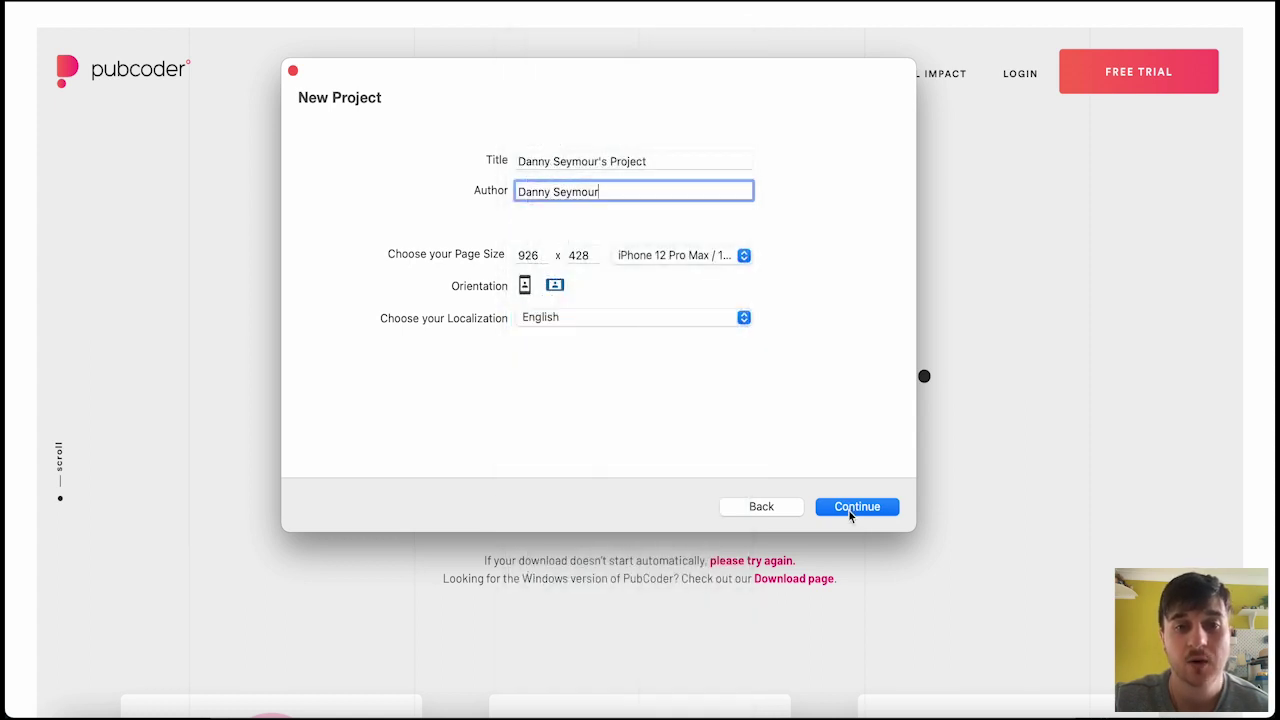
click(852, 507)
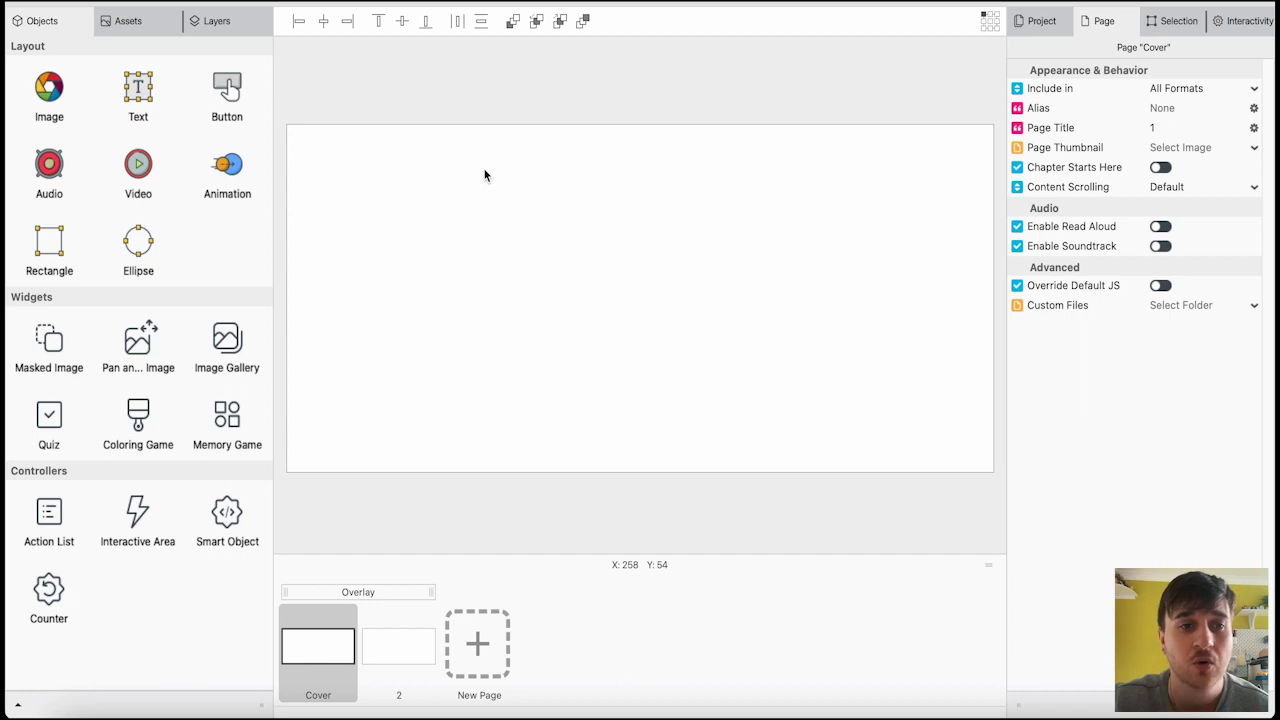
scroll(485, 185, up, 1)
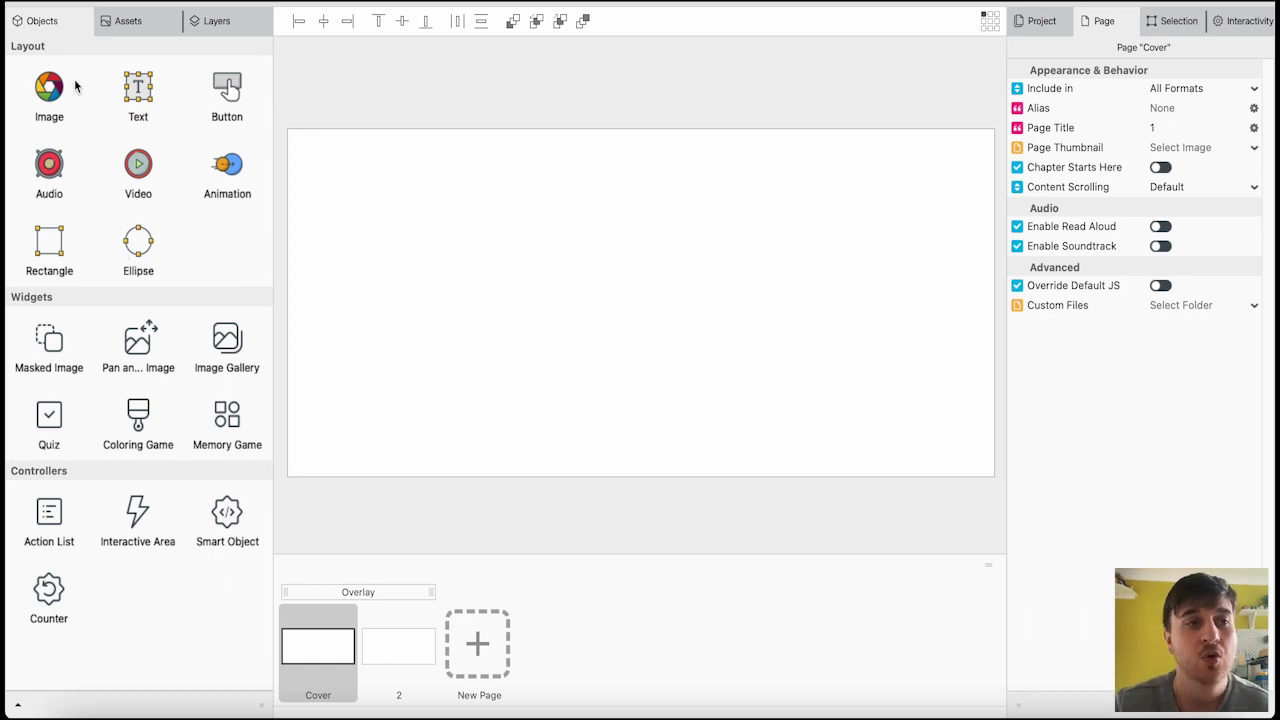
Add an image placeholder and import a JPEG photo from disk onto the Cover page.
drag(49, 90, 440, 258)
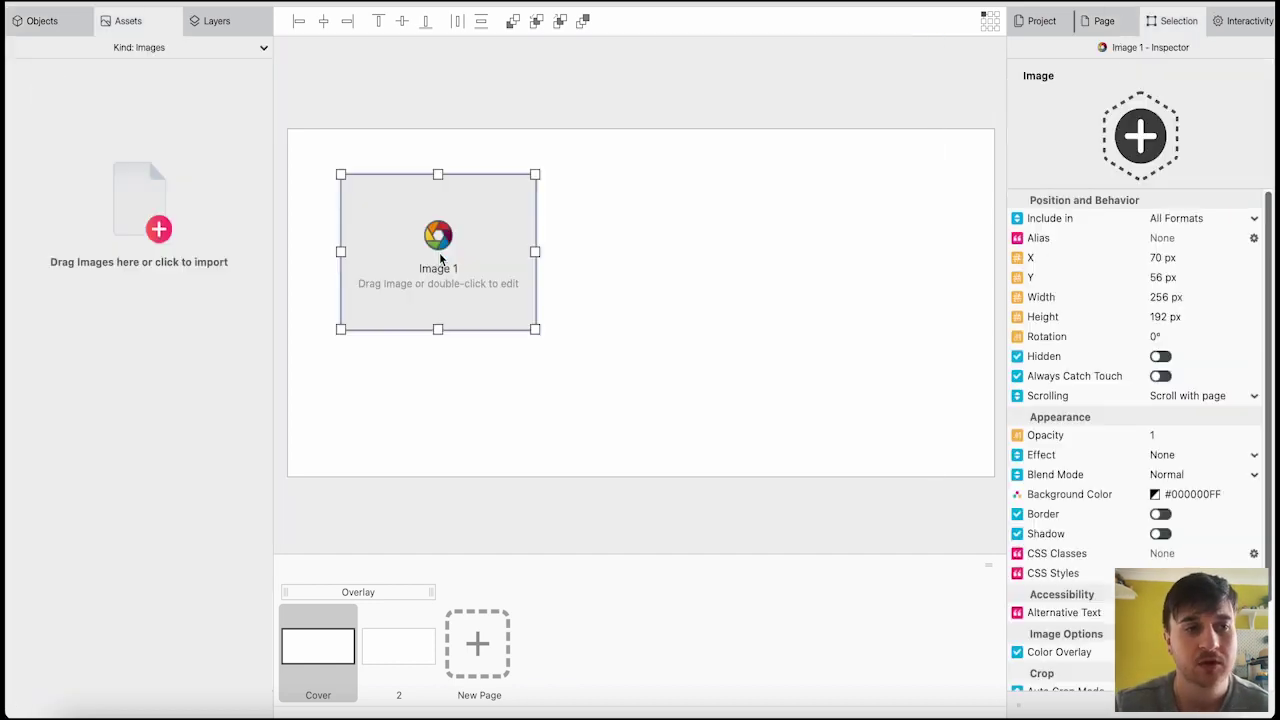
click(160, 230)
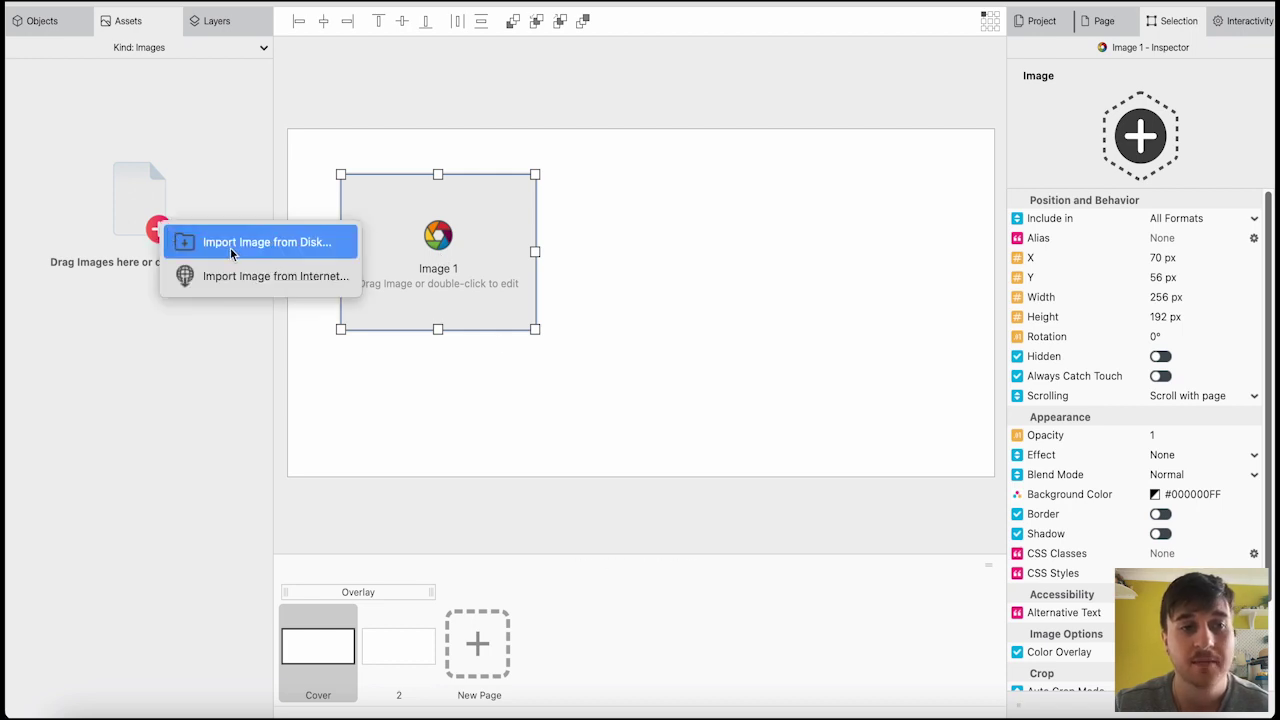
click(248, 243)
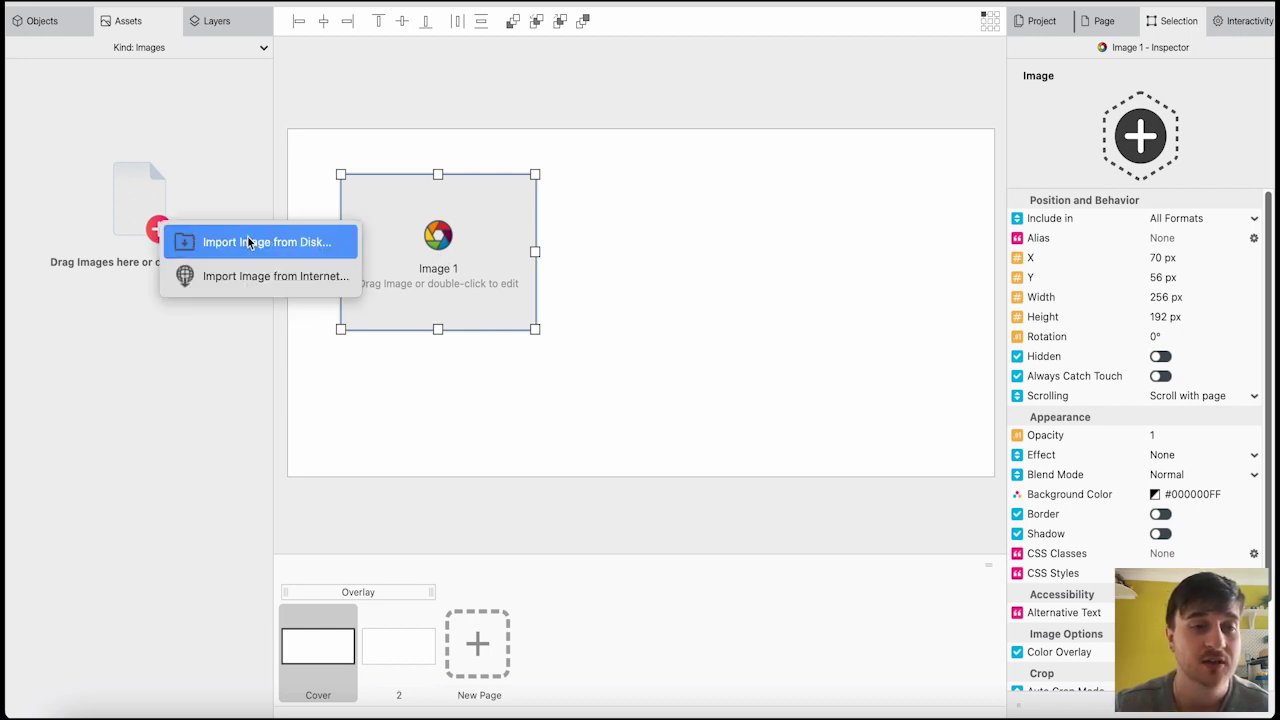
click(286, 278)
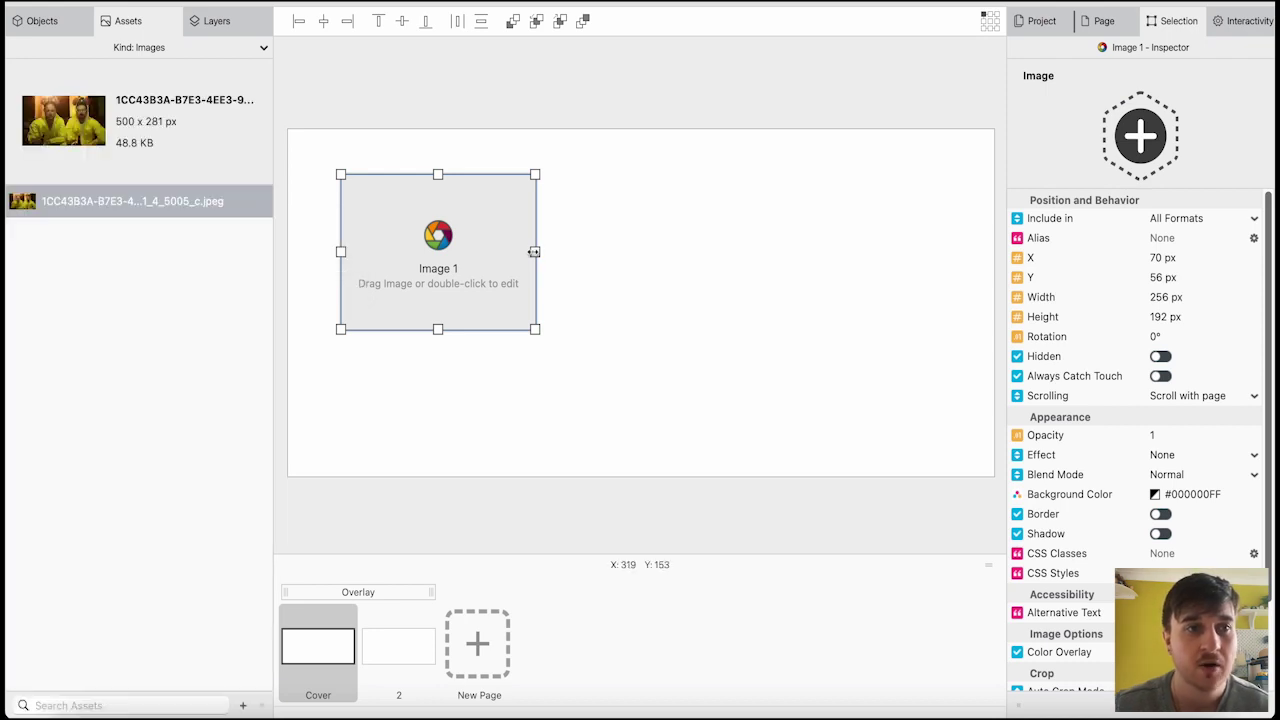
mouse_move(75, 120)
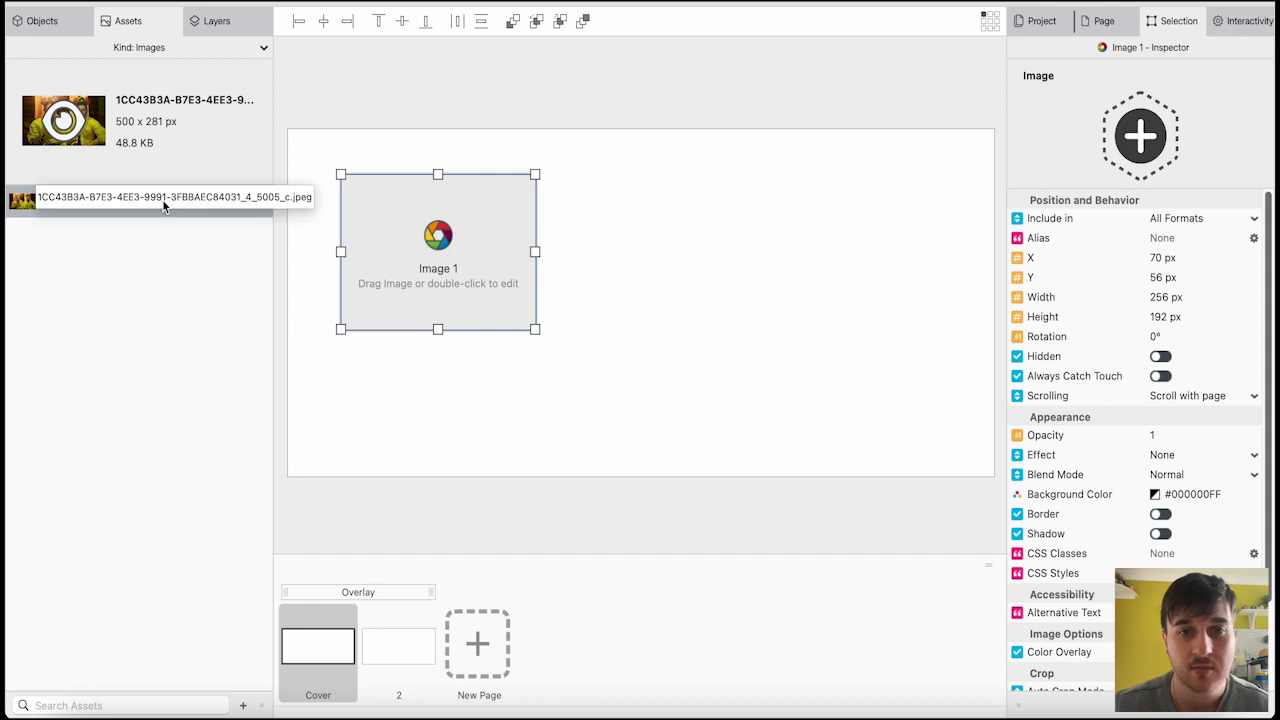
drag(163, 201, 389, 200)
Delete the empty Image 1 placeholder and enlarge the photo to 469 x 213 px.
click(489, 232)
key(Delete)
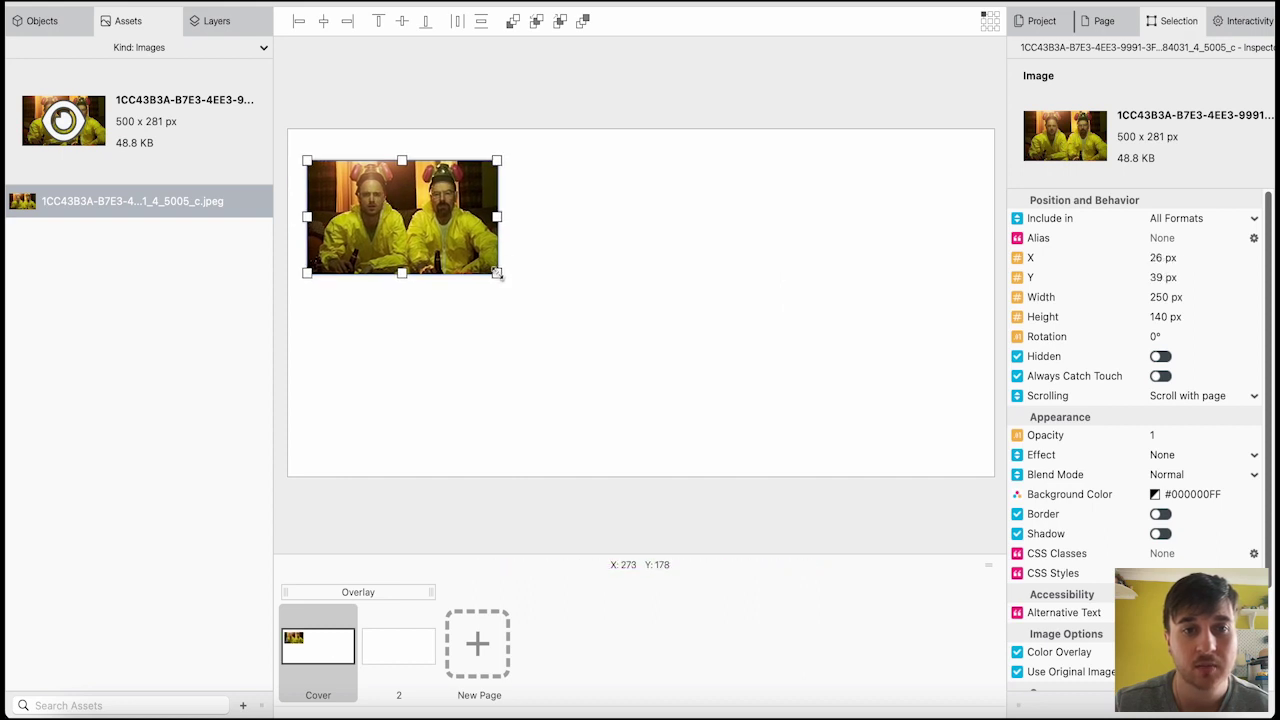
drag(498, 274, 666, 342)
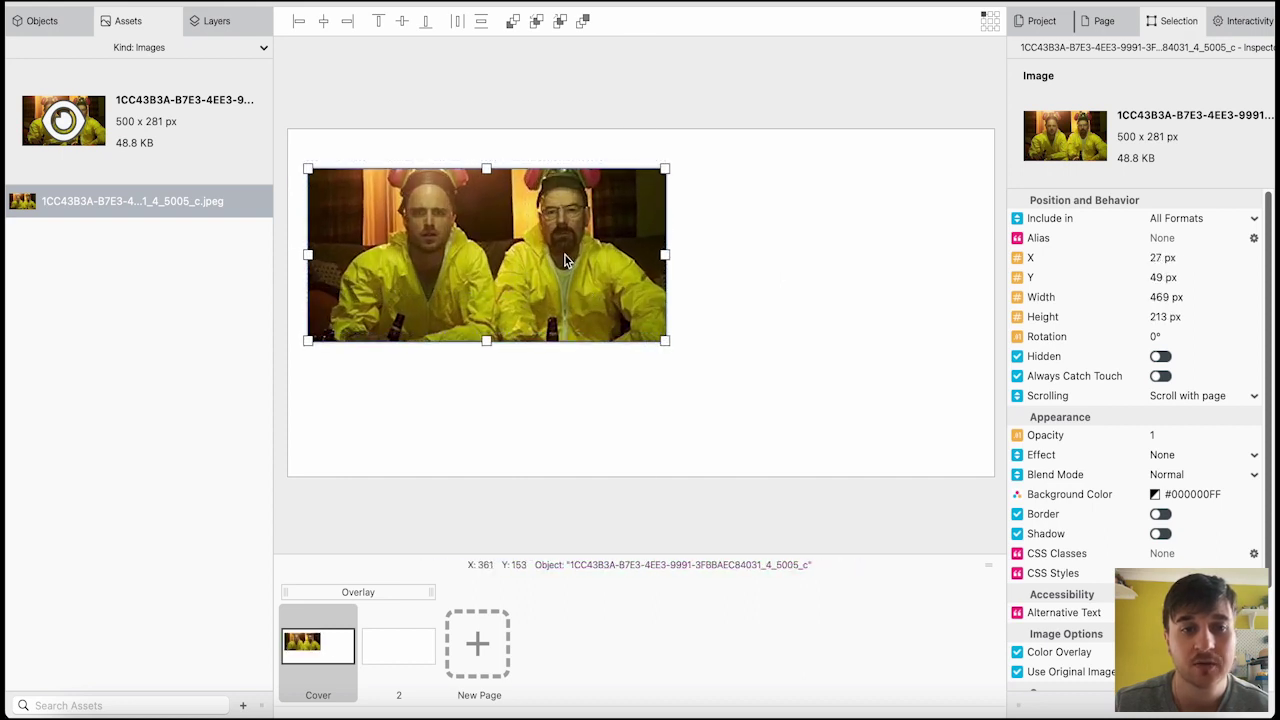
double_click(565, 260)
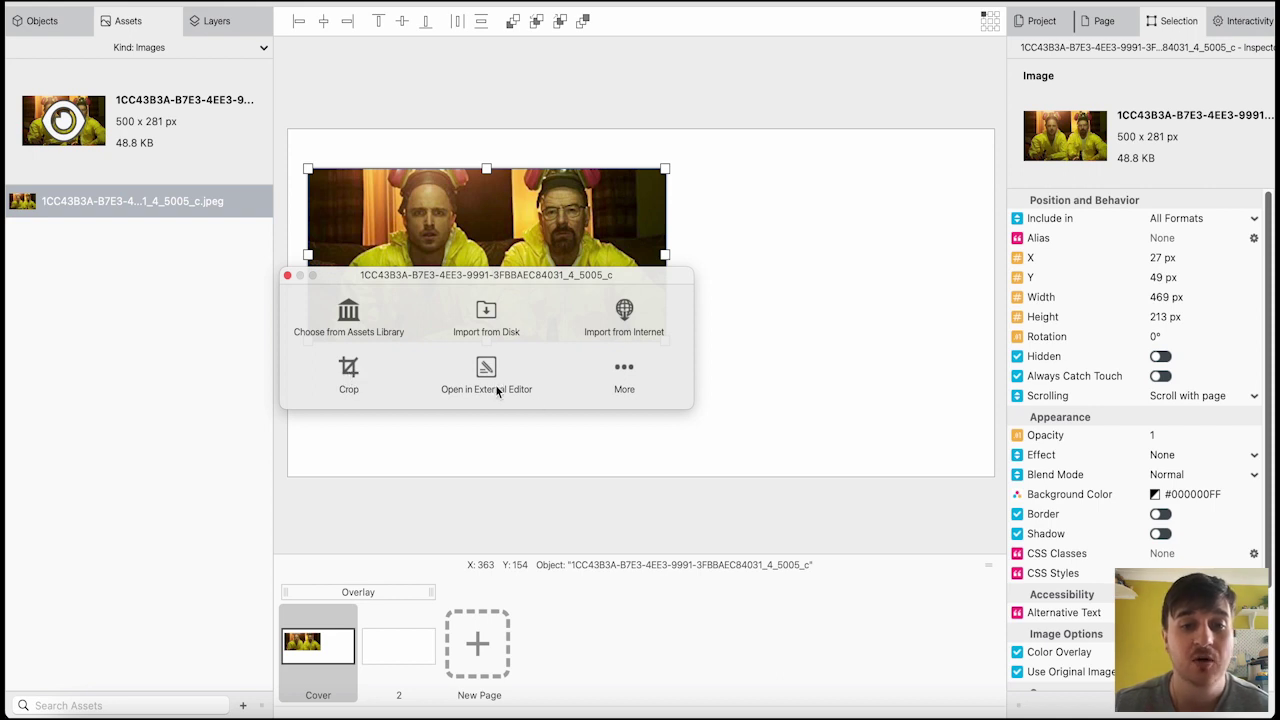
click(624, 372)
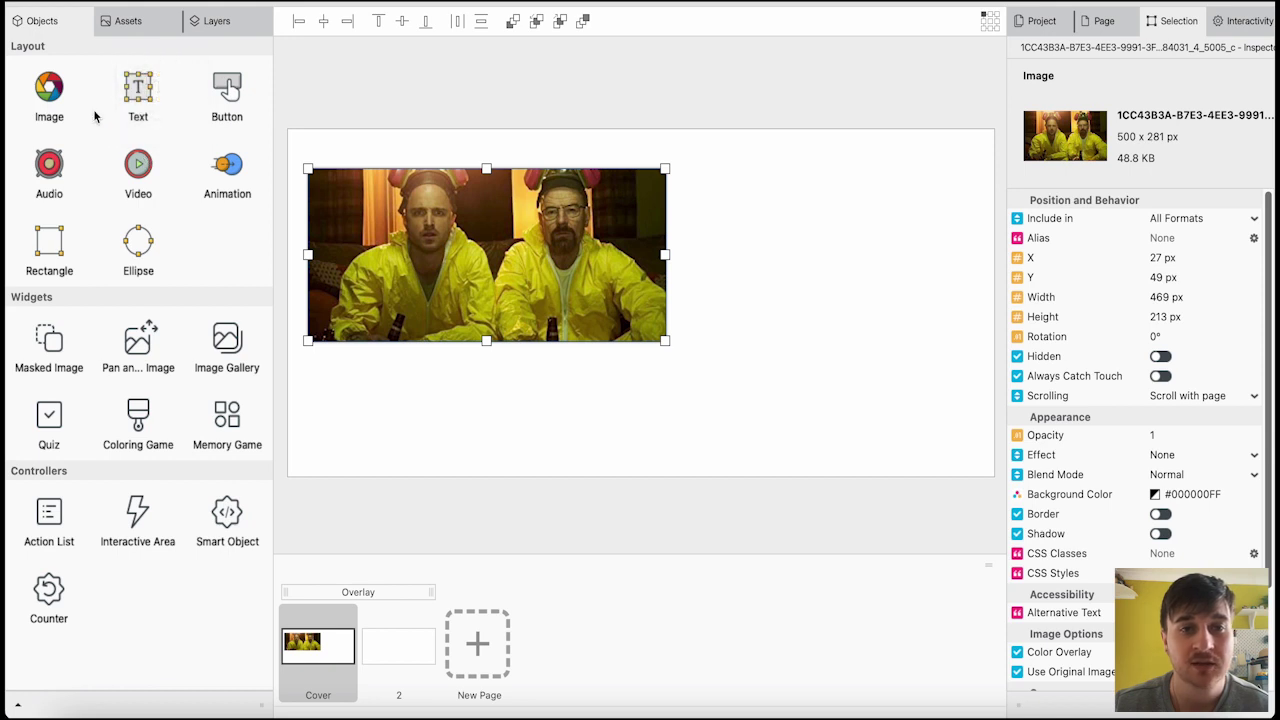
Add a 'Breaking Bad' text box beside the photo and style it as Header 1.
drag(138, 100, 787, 234)
text(Breaking Bad)
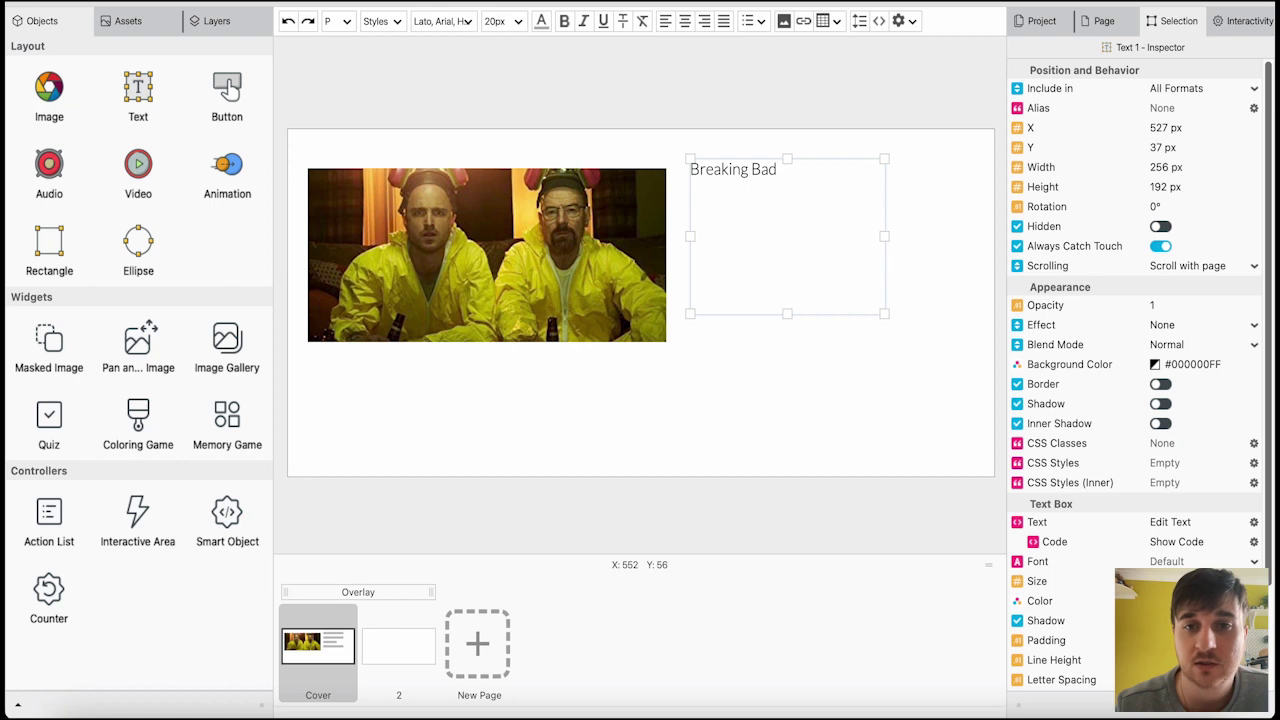
drag(788, 172, 668, 162)
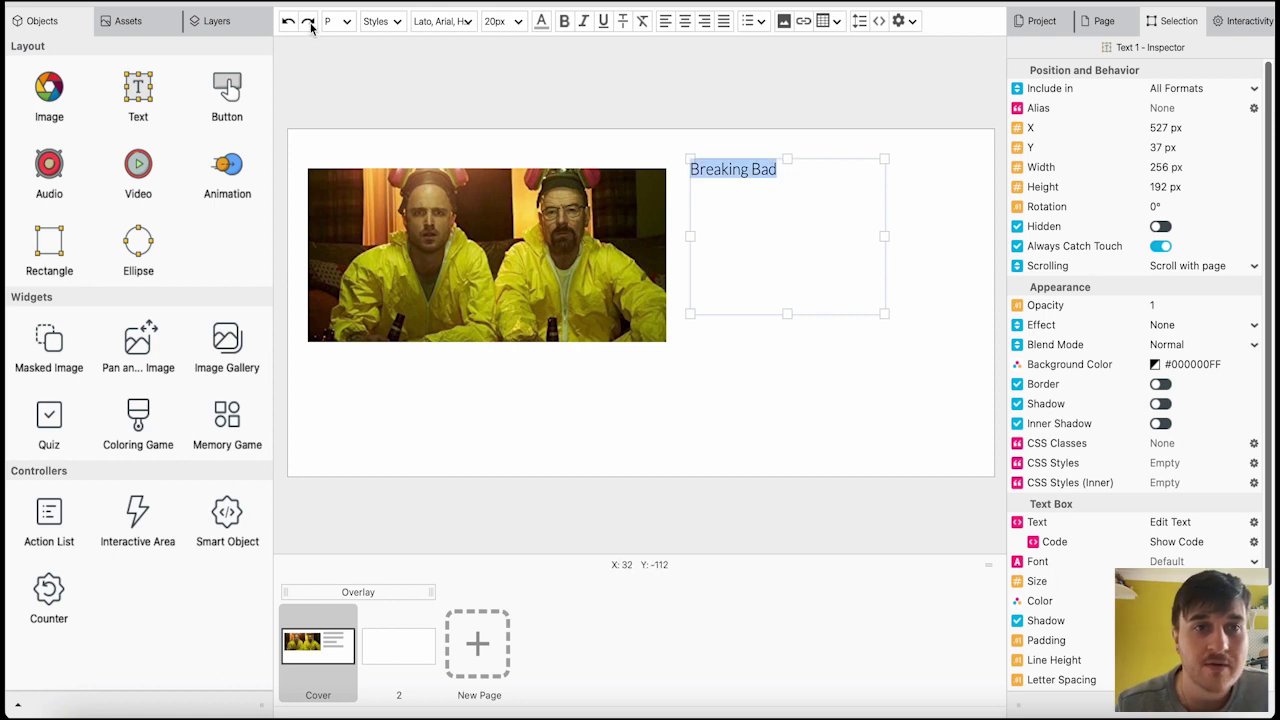
click(347, 22)
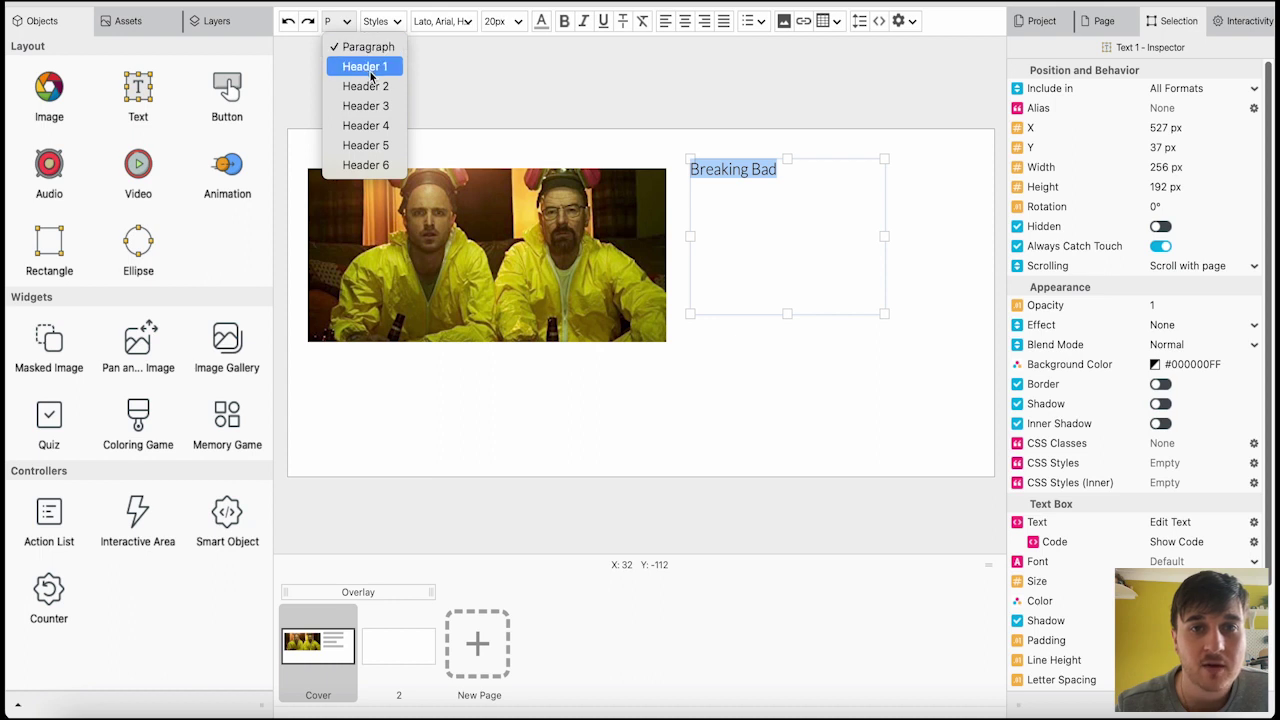
click(366, 68)
click(347, 22)
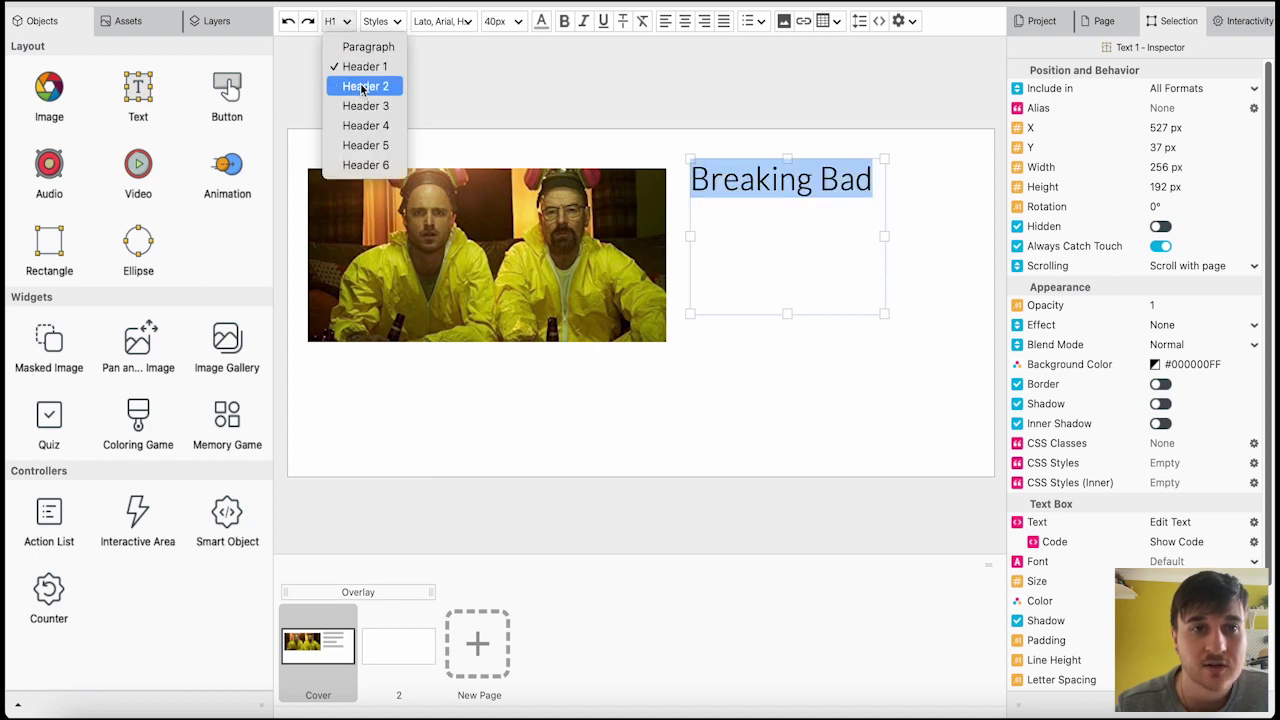
click(362, 88)
click(347, 22)
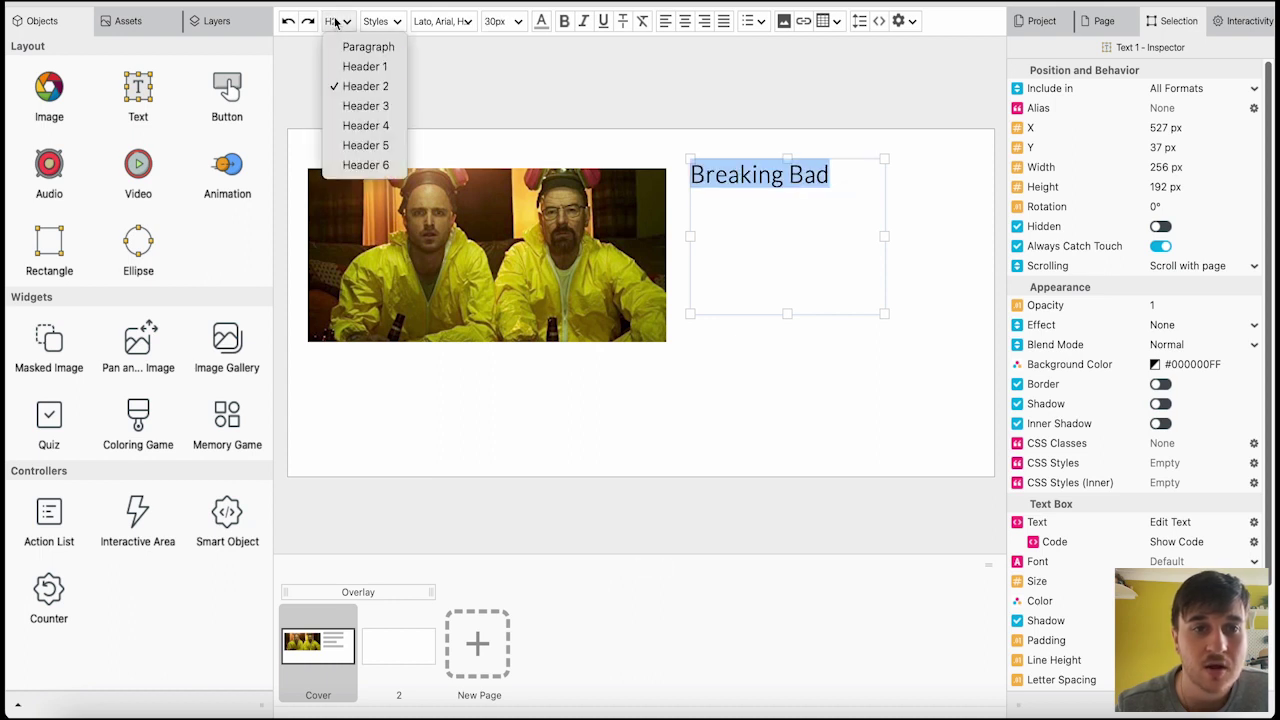
click(366, 67)
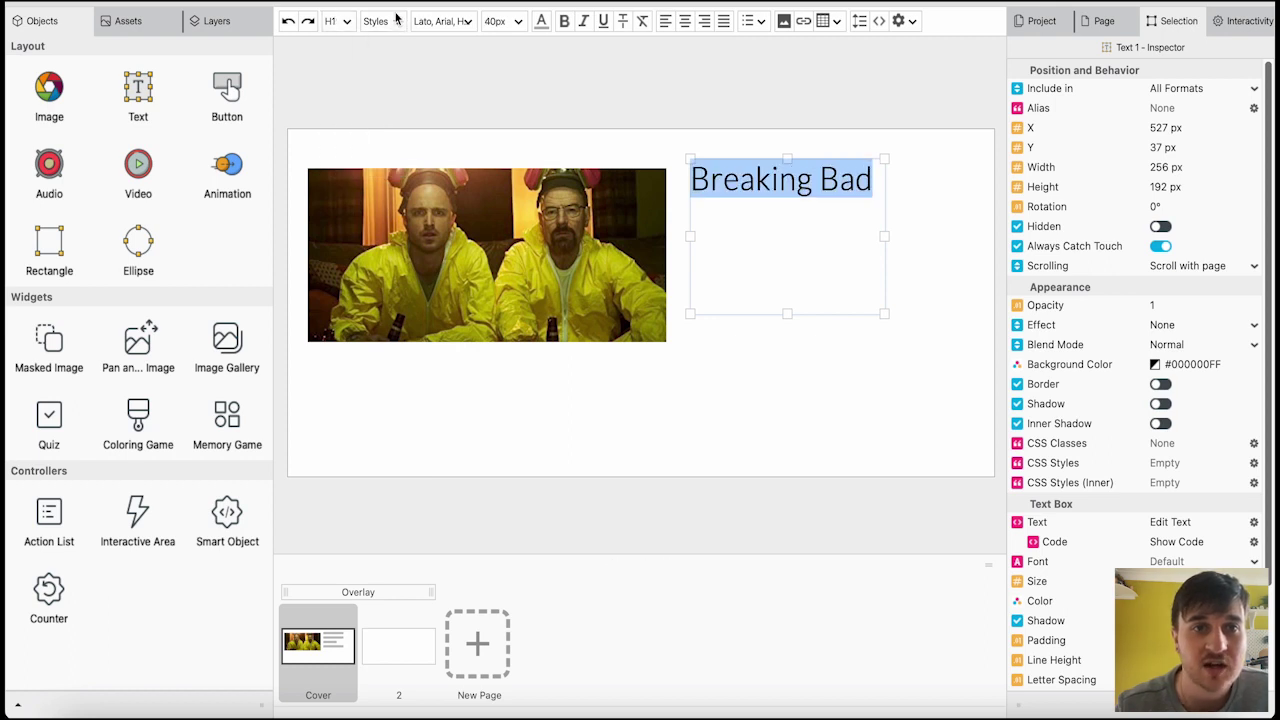
Make the title 48px Arial, bold and green, then deselect it.
click(395, 27)
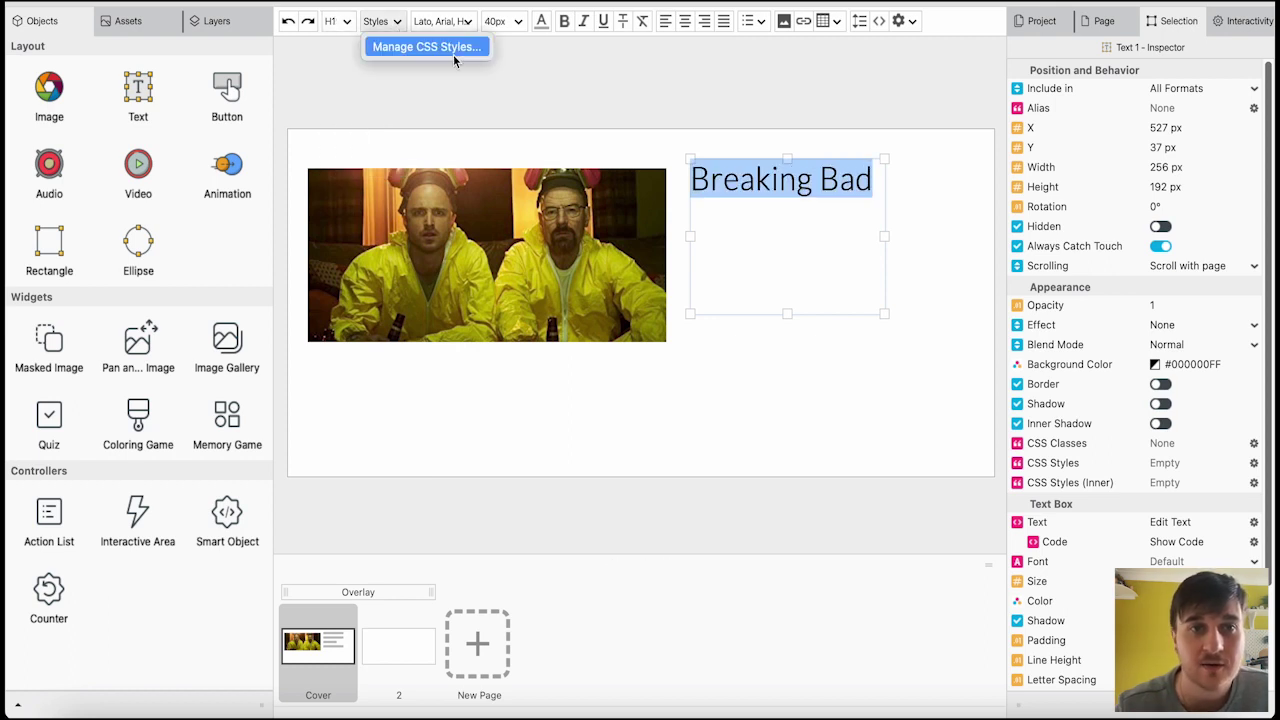
click(441, 21)
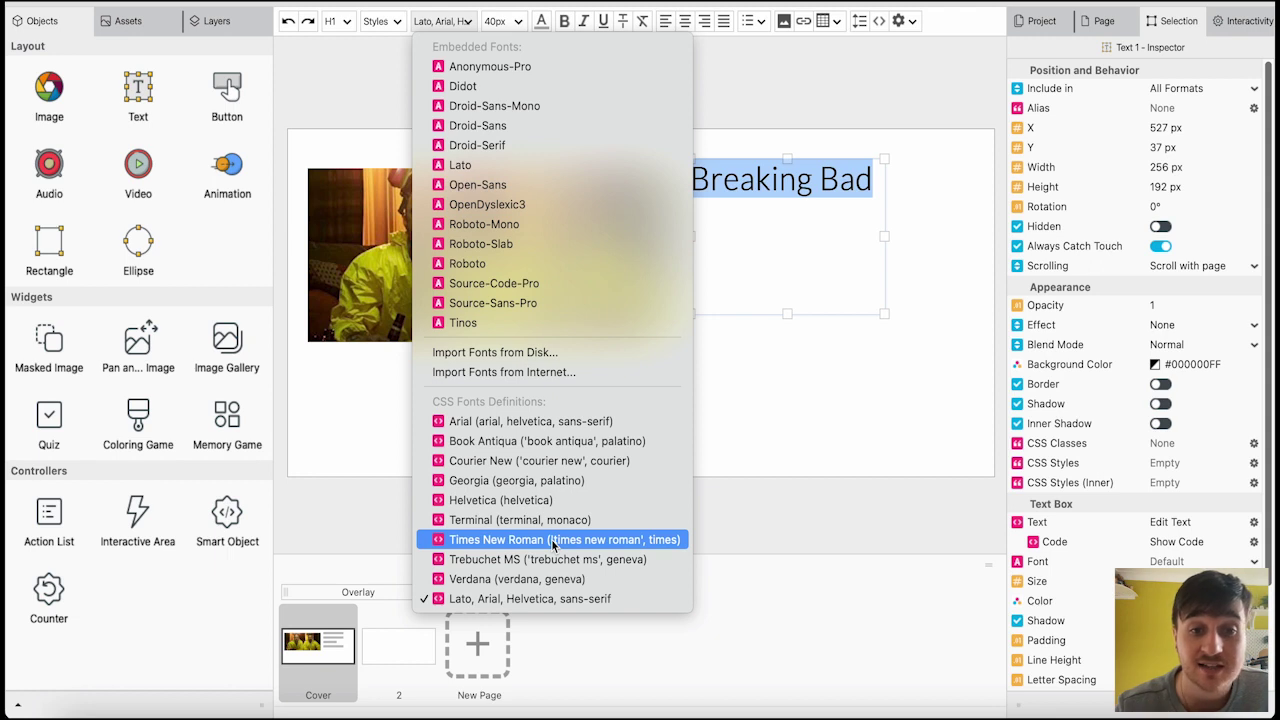
click(517, 428)
click(505, 21)
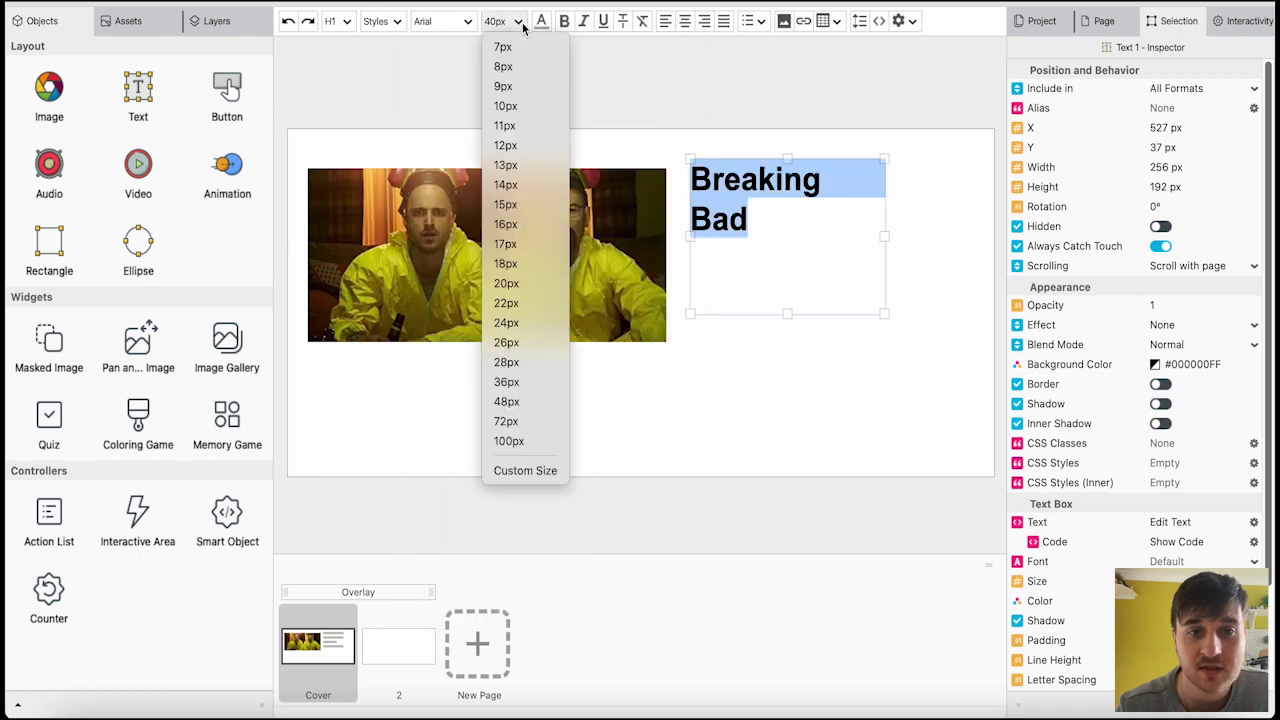
click(529, 380)
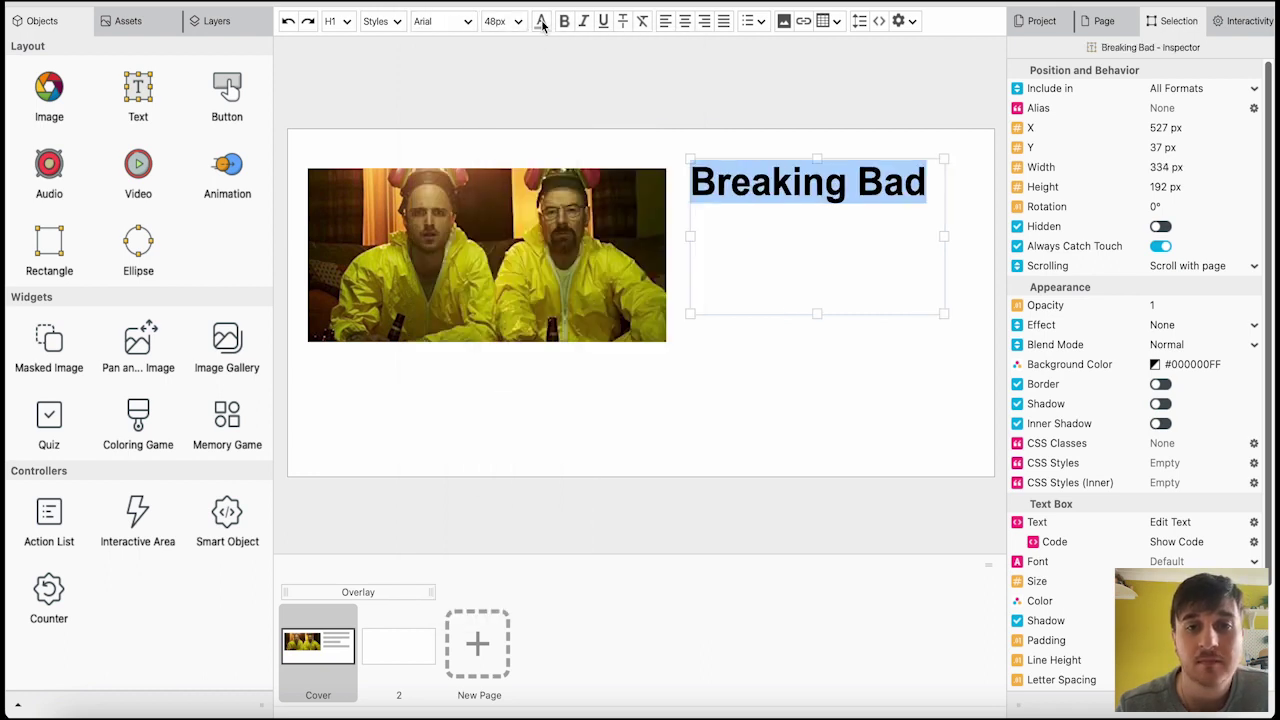
click(541, 22)
drag(618, 136, 688, 206)
key(Return)
click(566, 27)
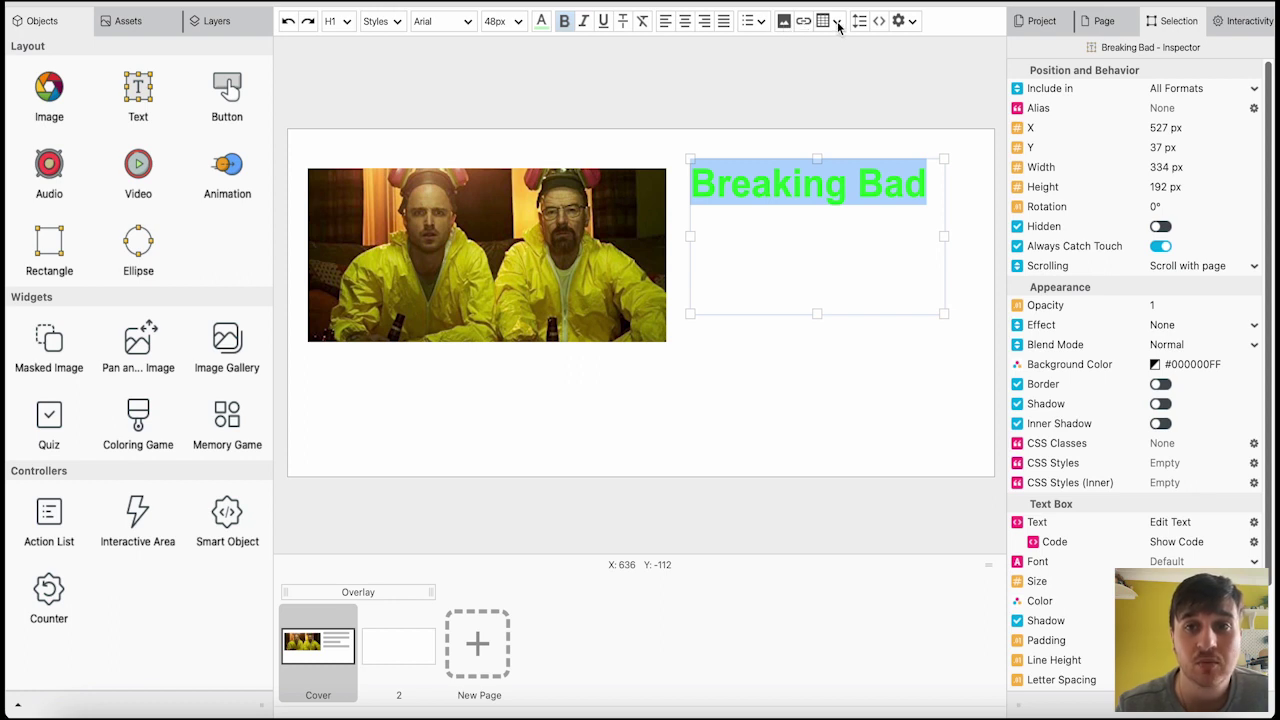
click(912, 22)
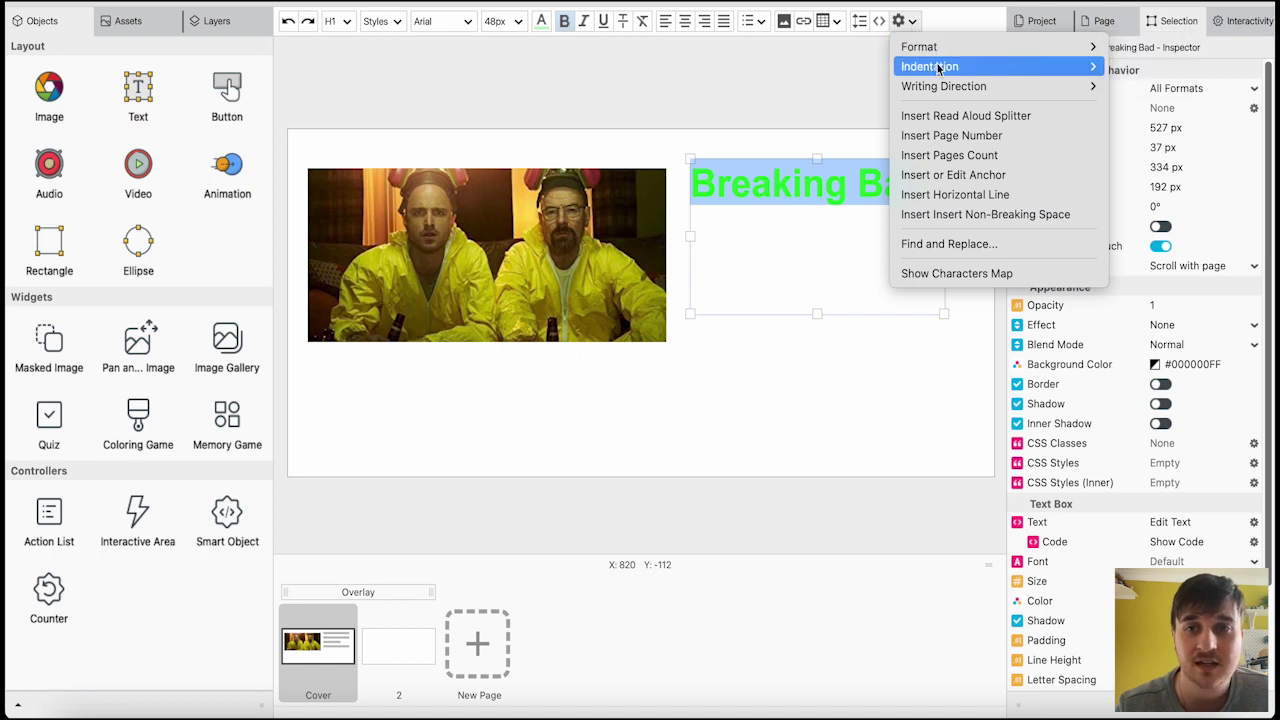
mouse_move(937, 66)
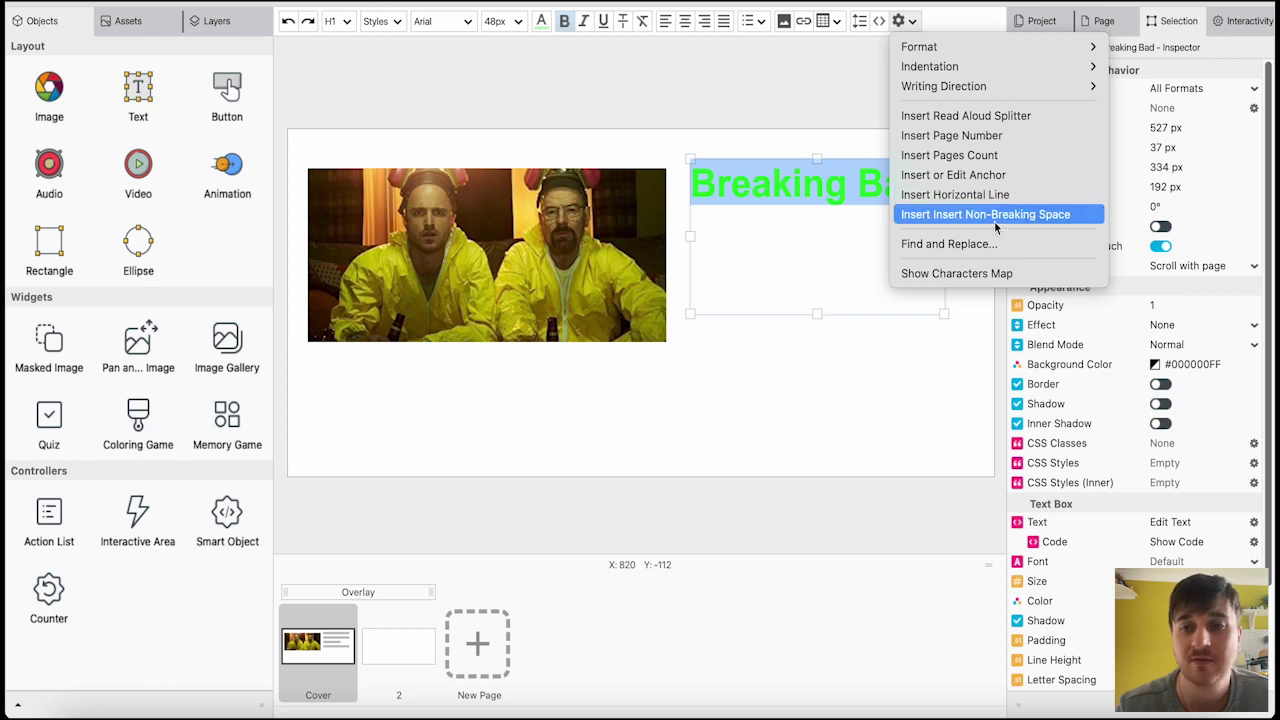
click(980, 285)
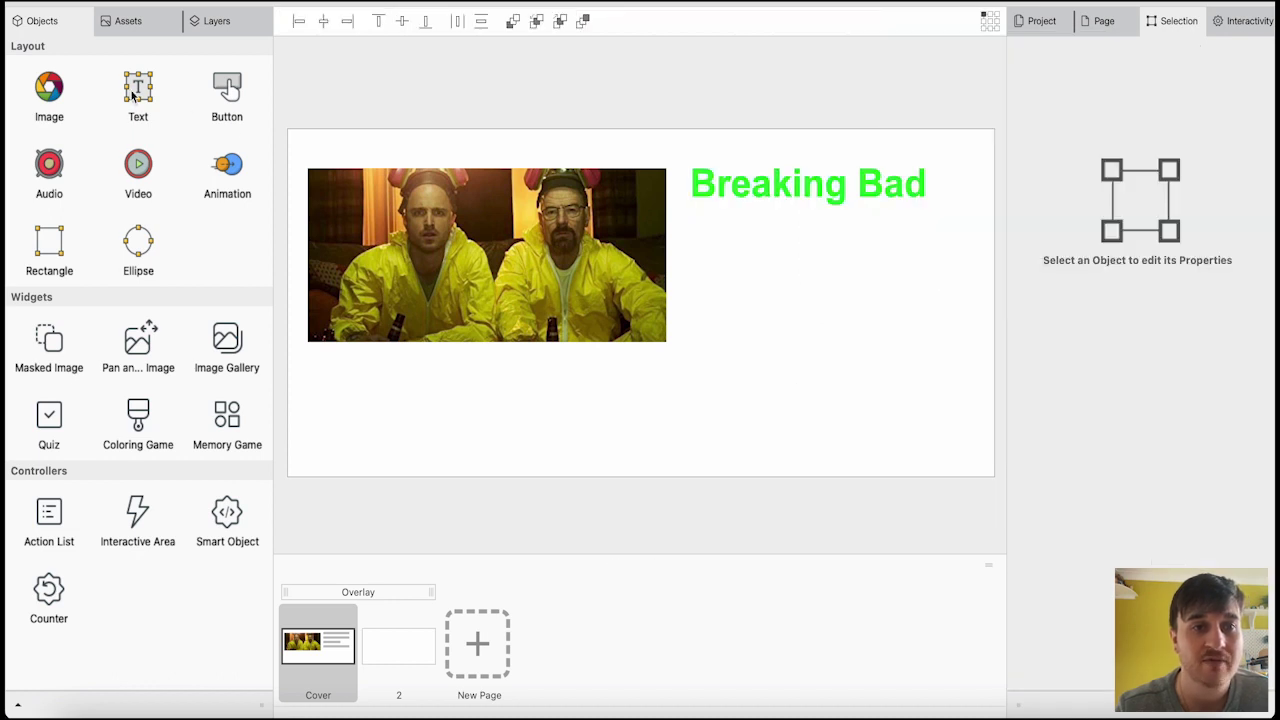
Add a 'Press here' button and position it below the Breaking Bad title.
drag(218, 89, 828, 285)
drag(876, 230, 876, 281)
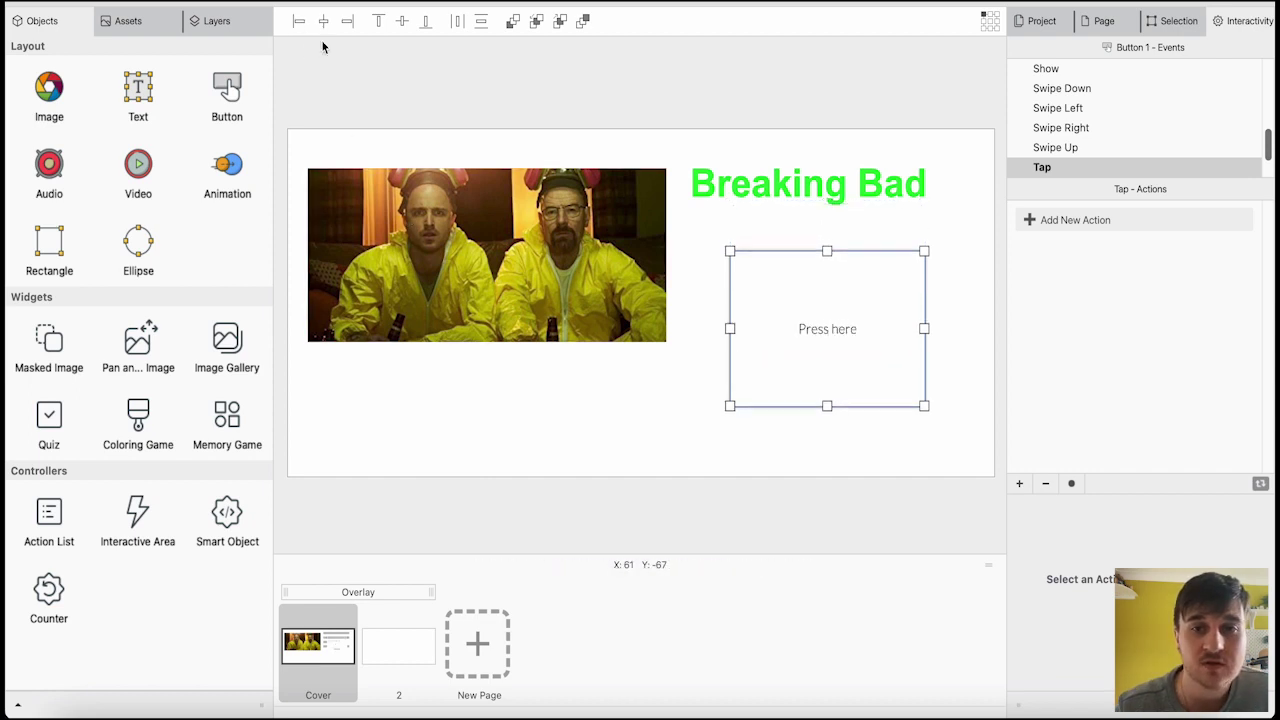
click(299, 26)
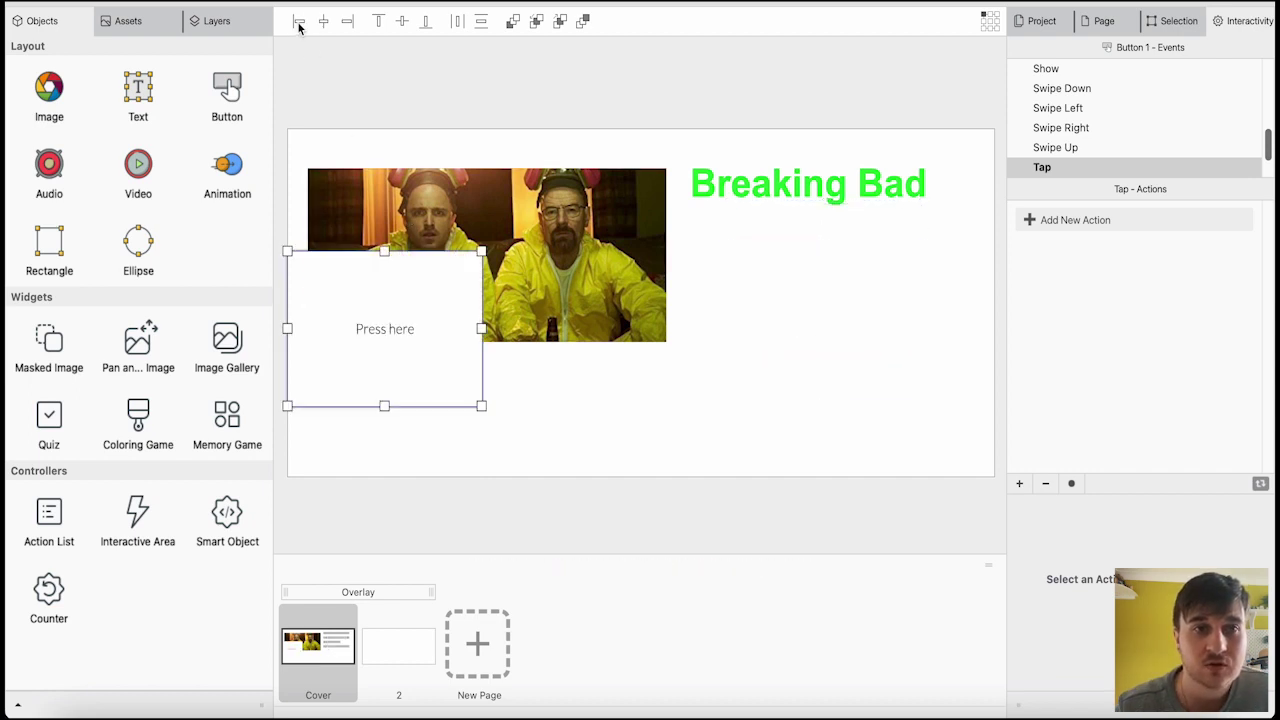
click(349, 22)
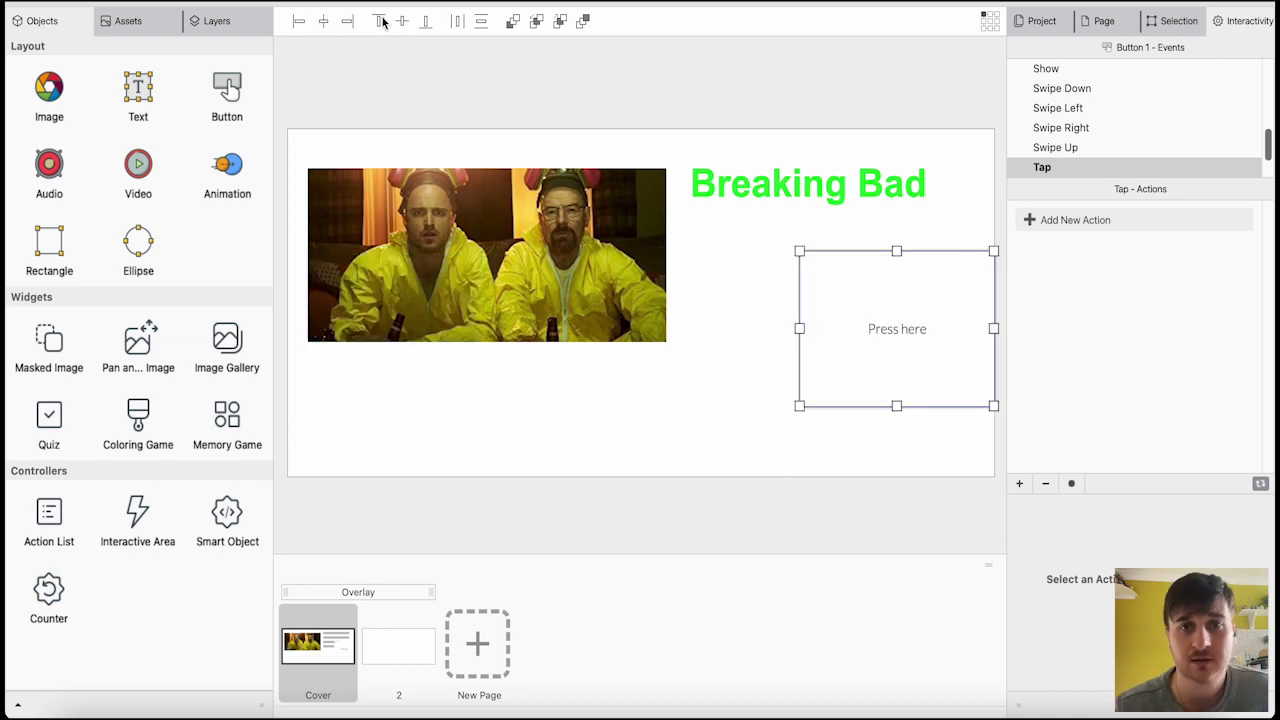
drag(912, 405, 863, 397)
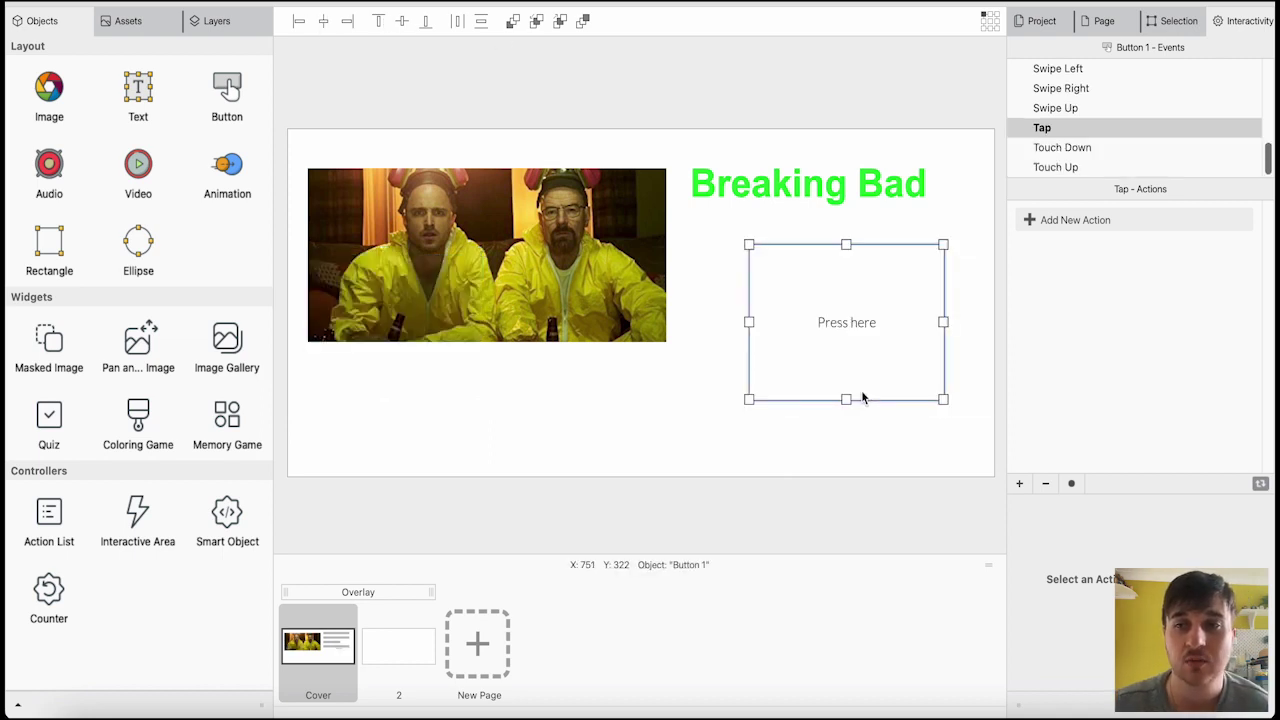
Look through the button's Touch Down, Drag and Load events, then select Tap.
scroll(1134, 98, up, 5)
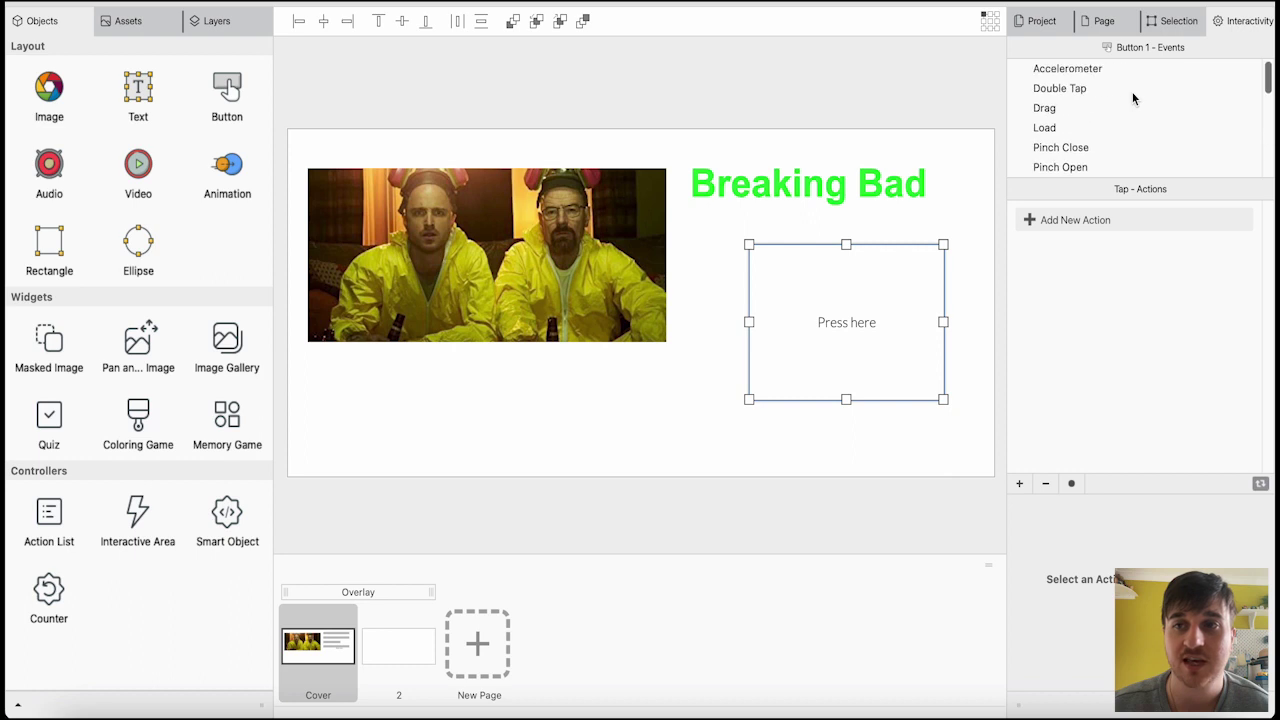
scroll(1131, 97, down, 5)
click(1060, 147)
click(1043, 128)
scroll(1108, 122, up, 5)
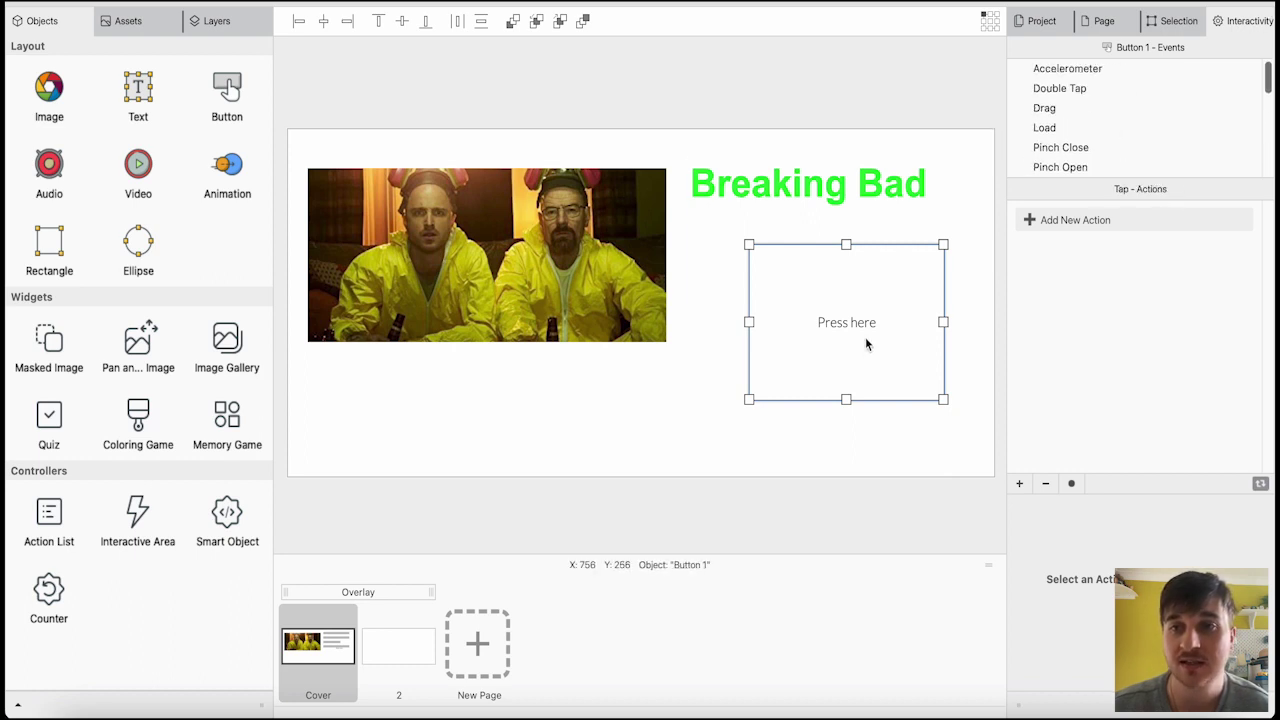
scroll(1134, 100, down, 5)
scroll(1134, 117, up, 5)
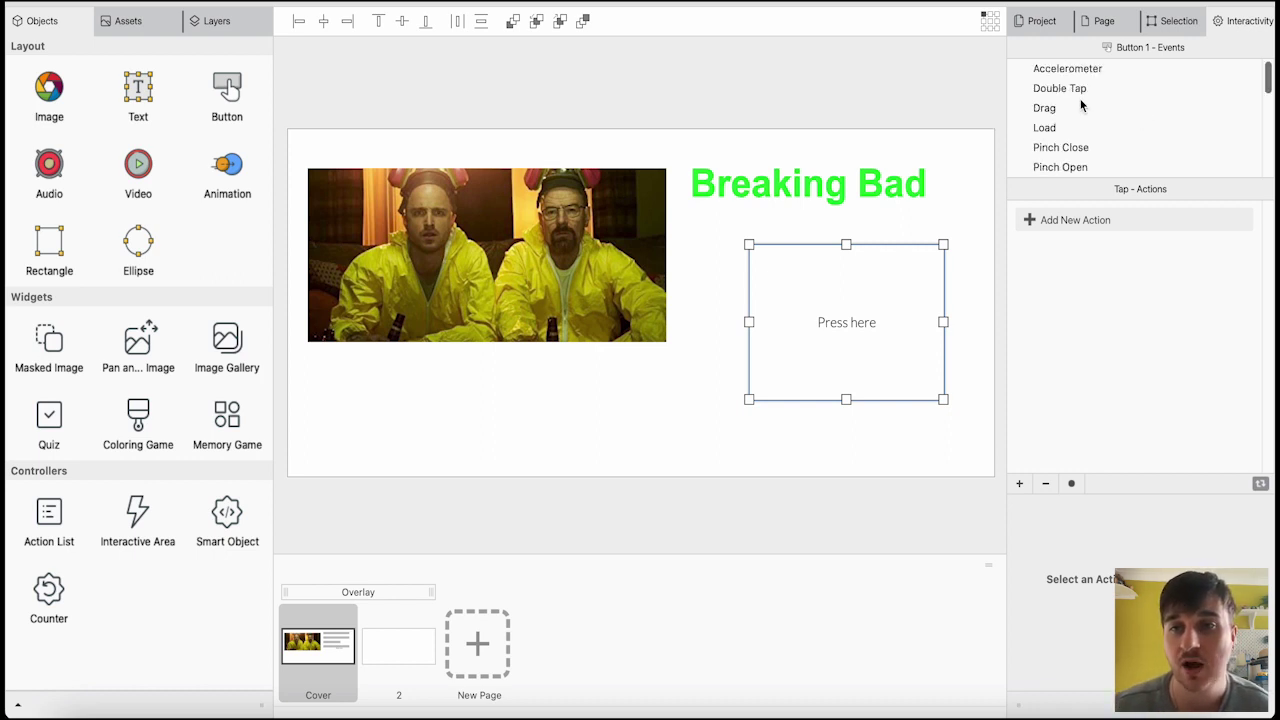
click(1044, 108)
click(1048, 127)
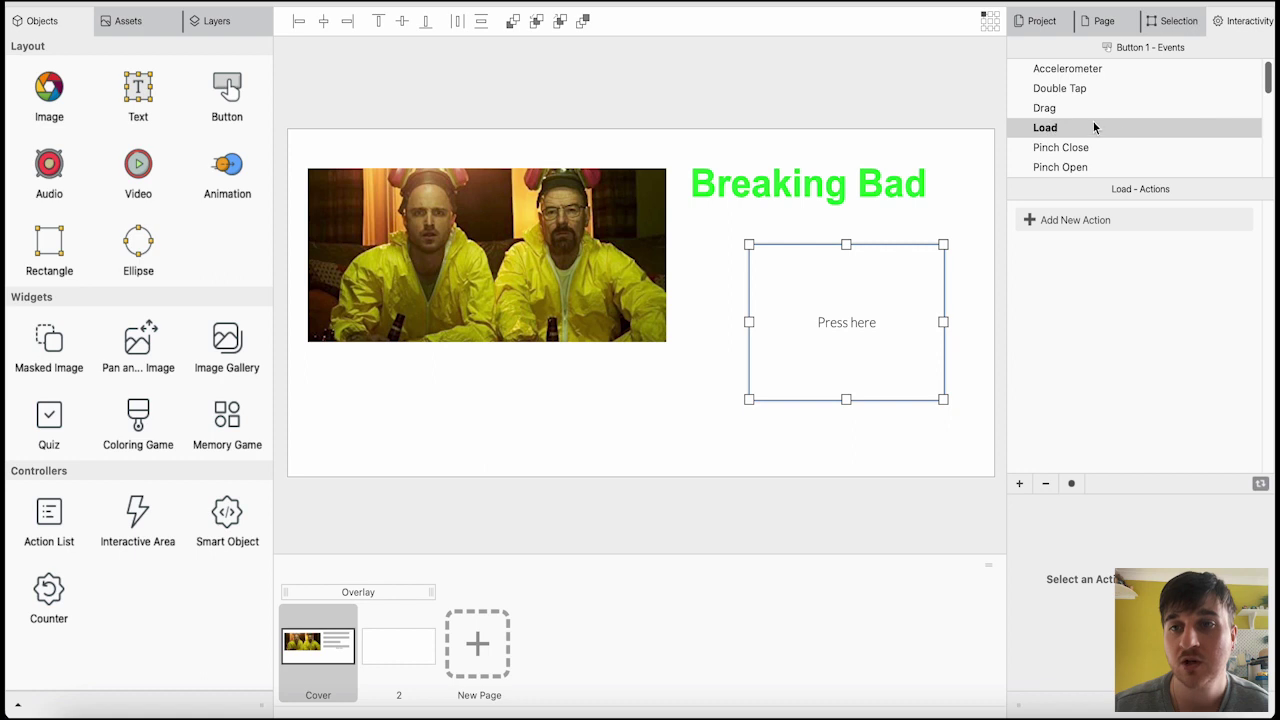
scroll(1110, 128, down, 3)
scroll(1075, 108, down, 3)
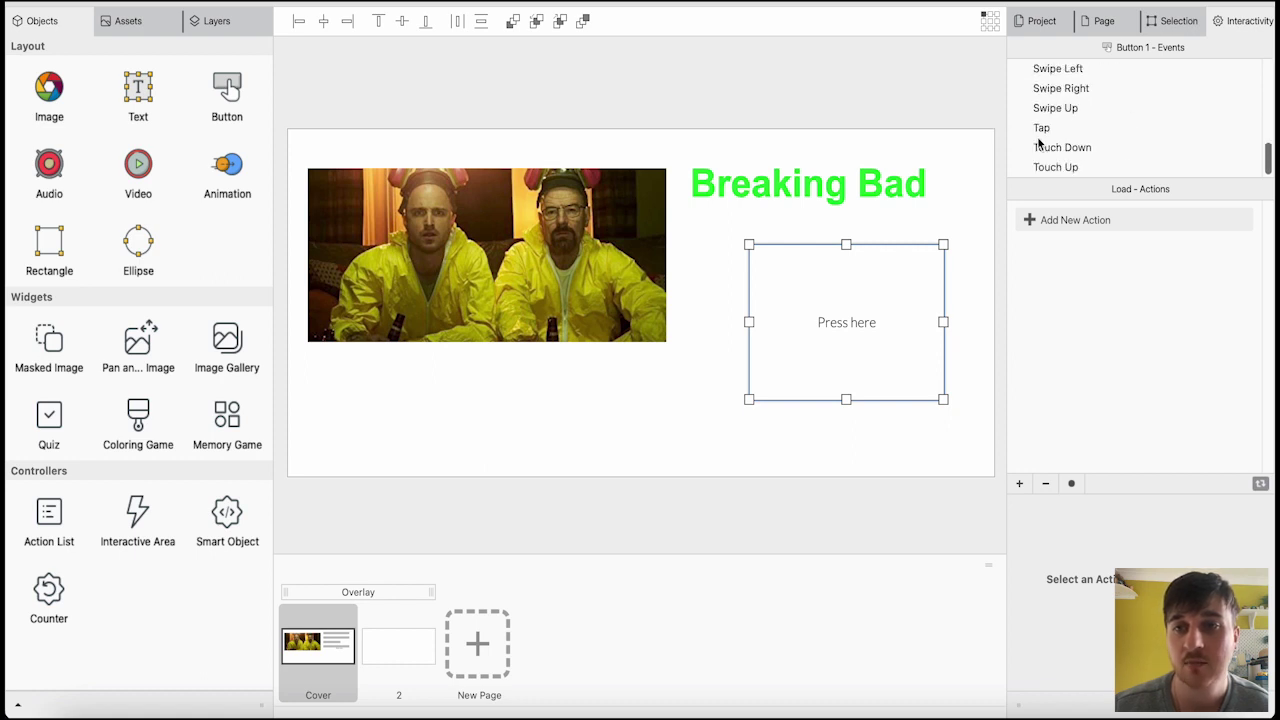
click(1043, 131)
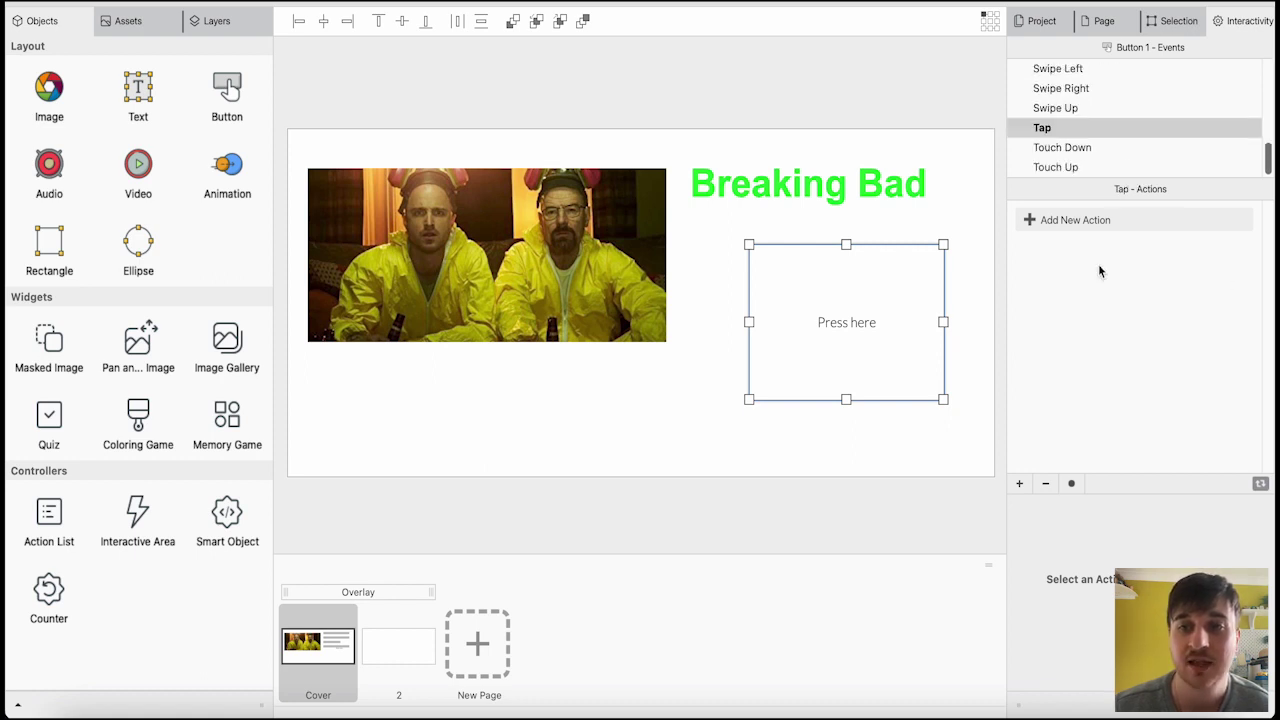
Browse the list of actions available to add to the Tap event.
click(1076, 219)
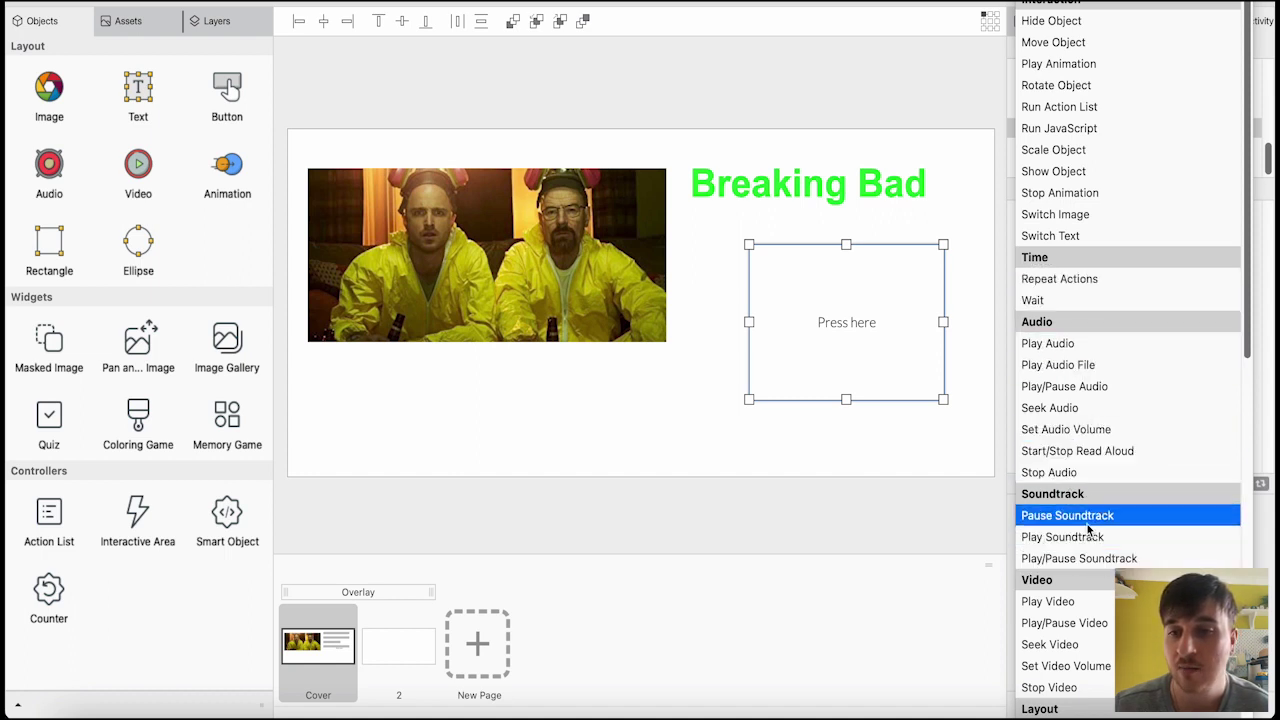
scroll(1090, 601, down, 5)
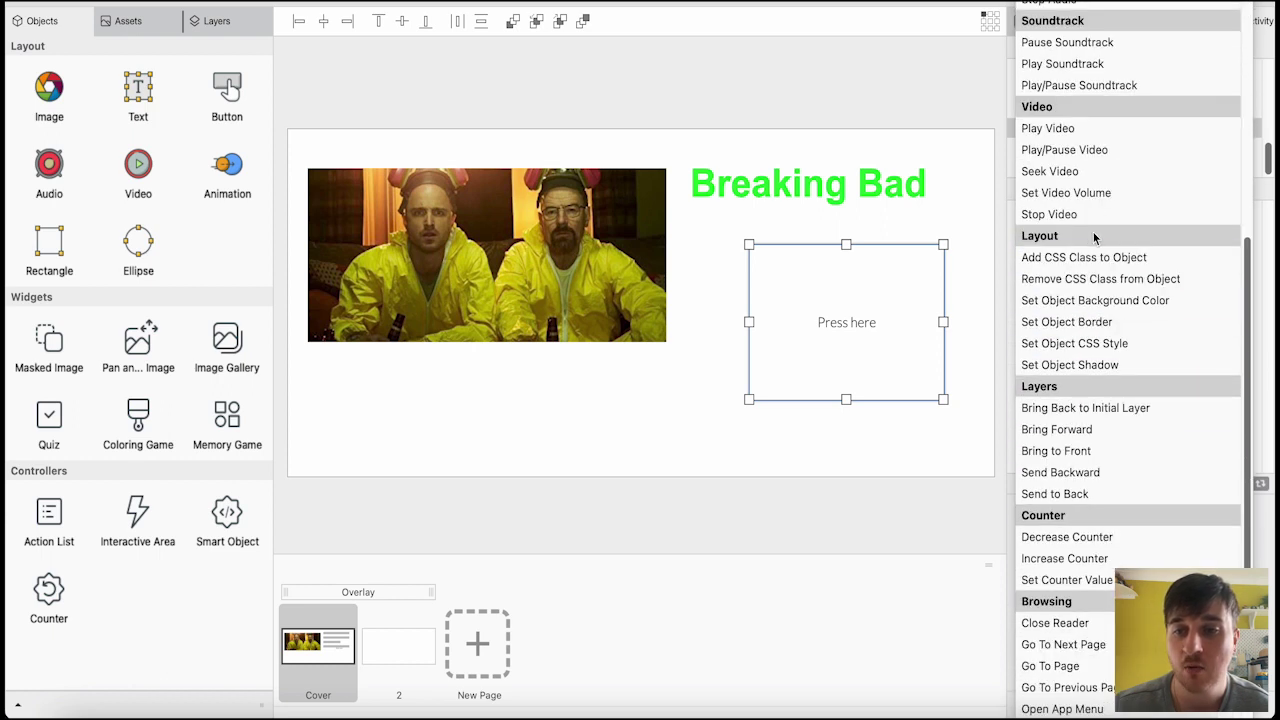
scroll(1124, 341, down, 3)
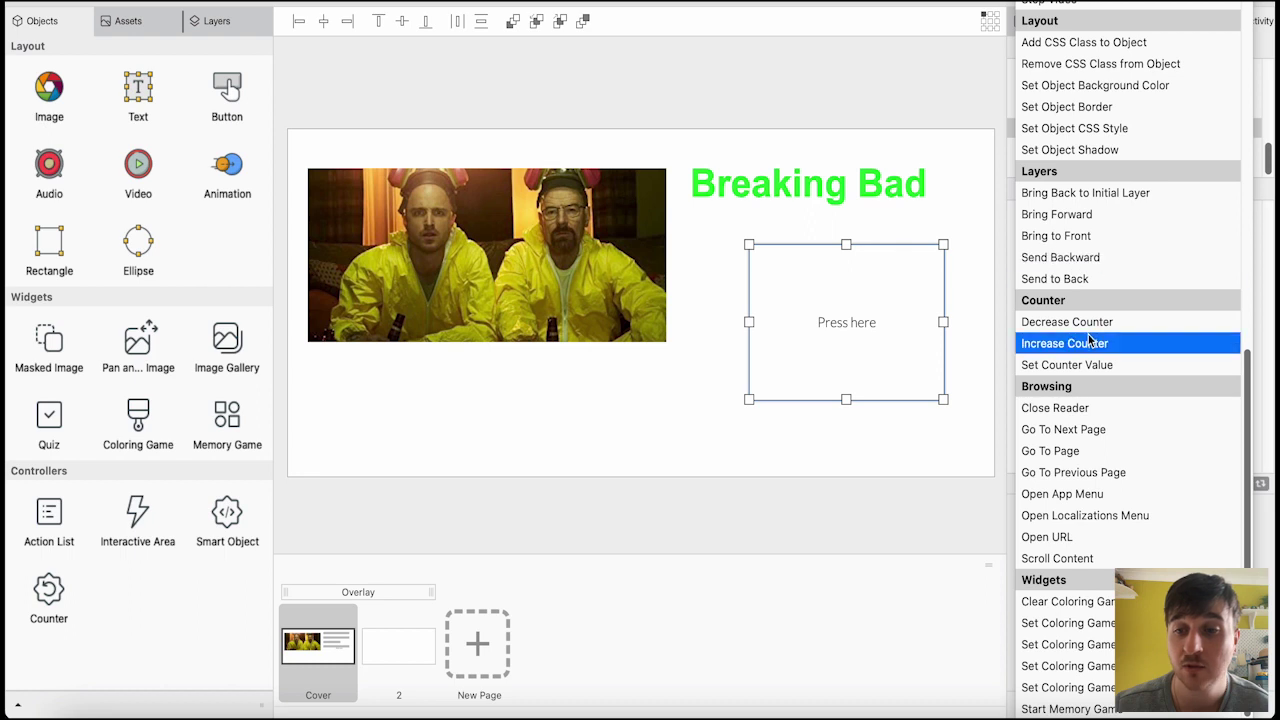
scroll(1085, 157, up, 10)
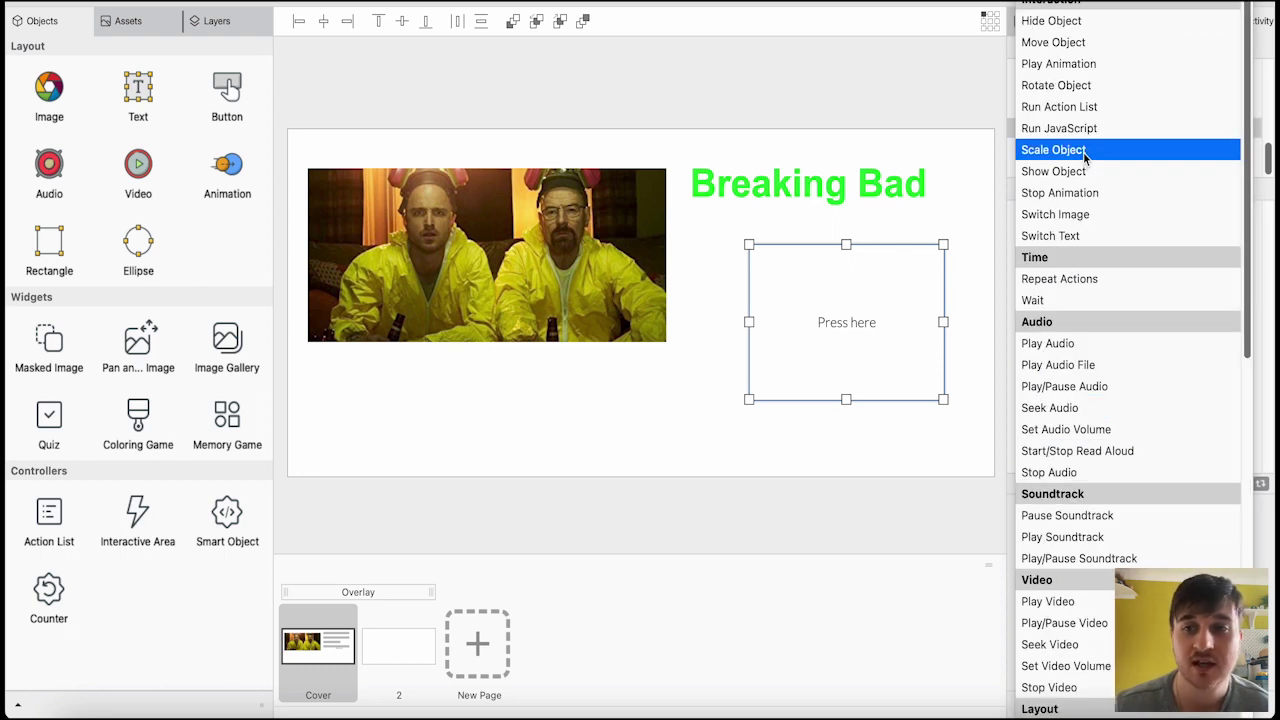
Add a Scale Object action to Tap with Scale X 3x in Absolute mode.
click(1083, 150)
click(1184, 565)
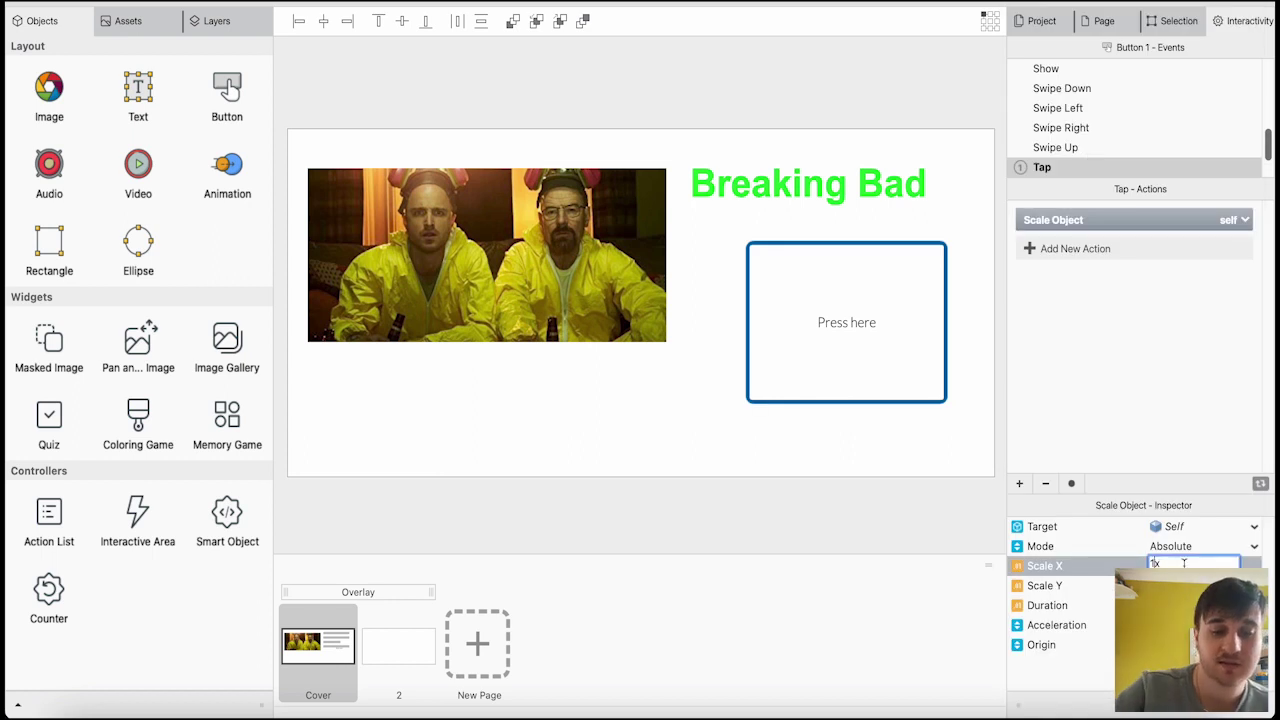
key(BackSpace)
key(BackSpace)
text(3x)
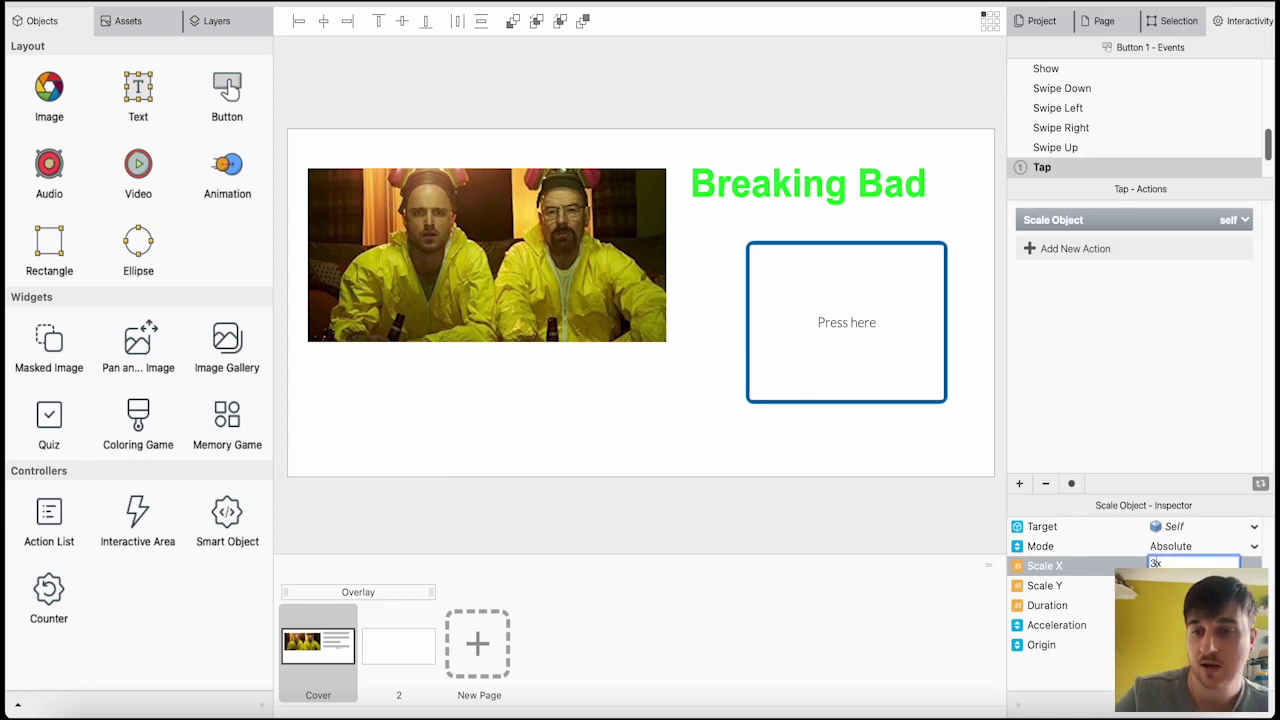
key(Return)
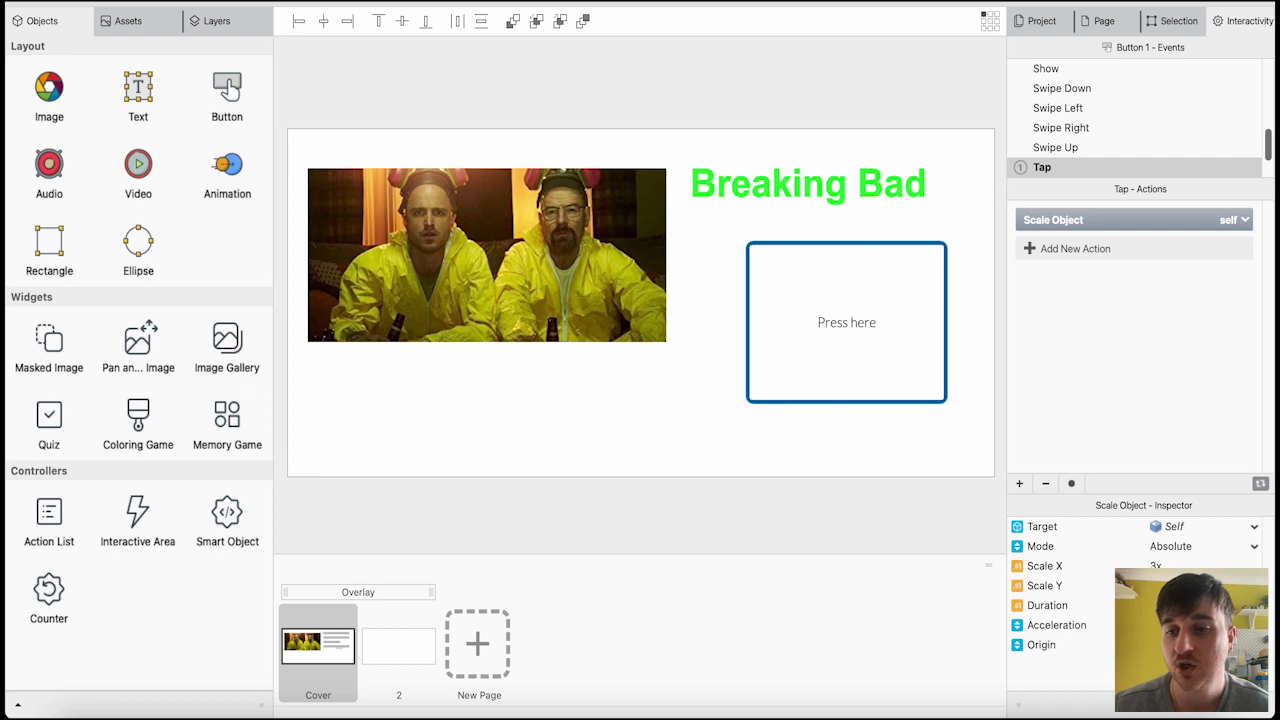
click(1160, 605)
click(1160, 625)
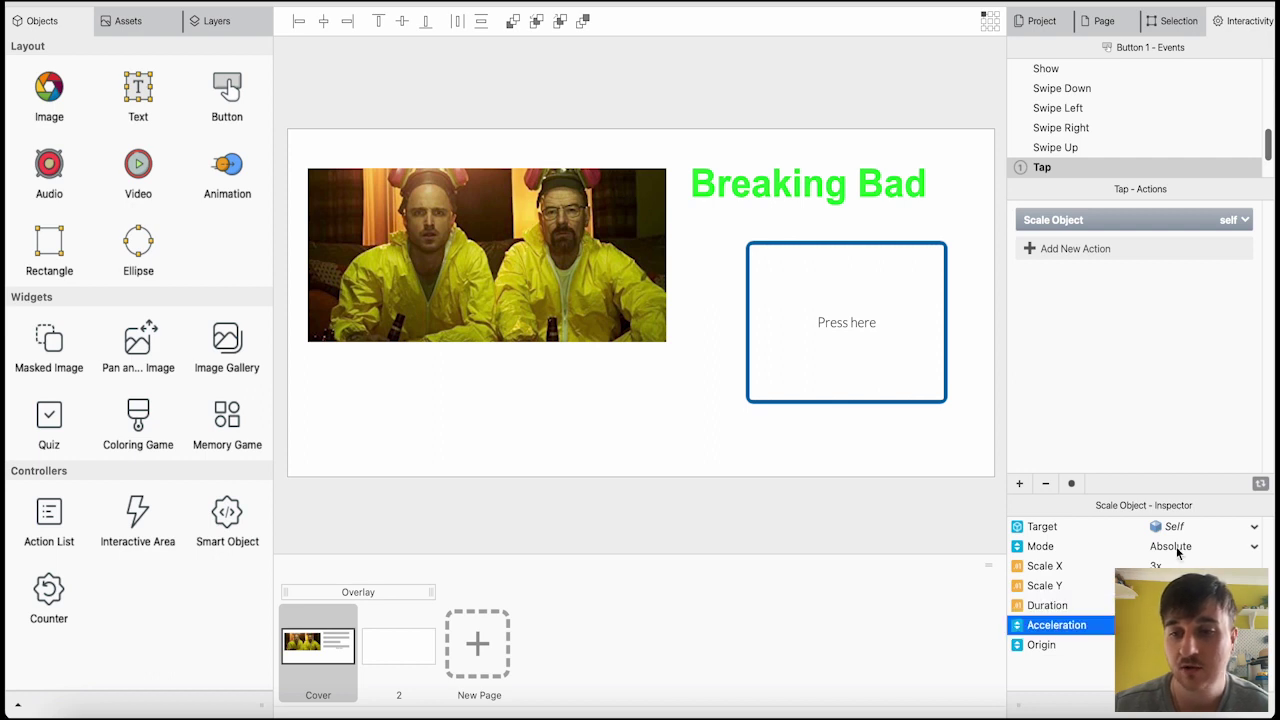
click(1178, 548)
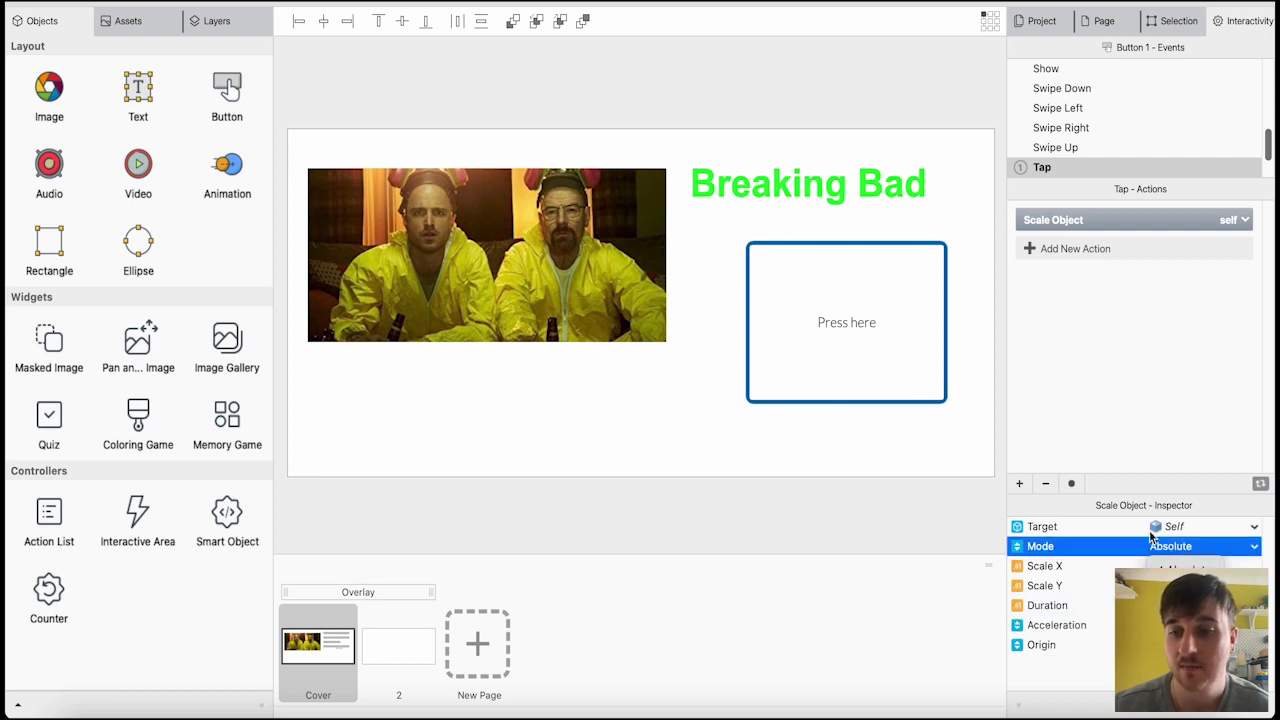
click(1155, 540)
Add a Rotate Object action rotating the button about 89°.
click(1092, 253)
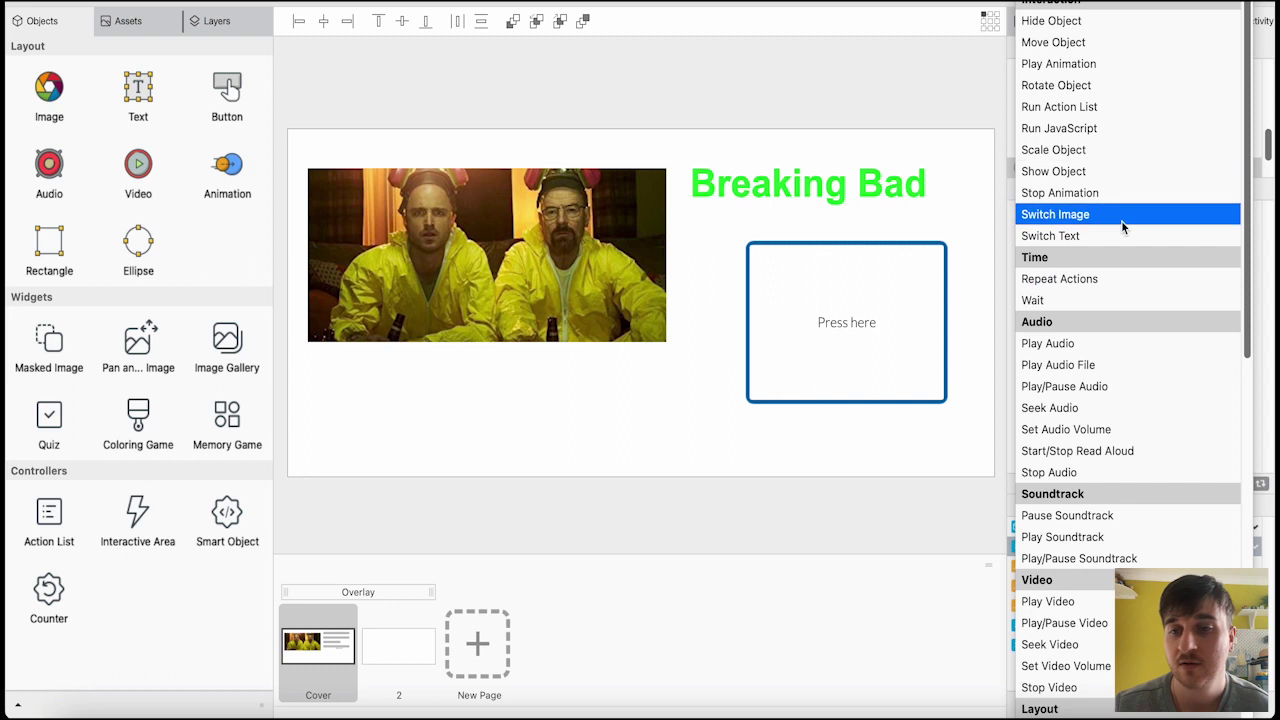
scroll(1121, 220, down, 10)
scroll(1121, 220, up, 10)
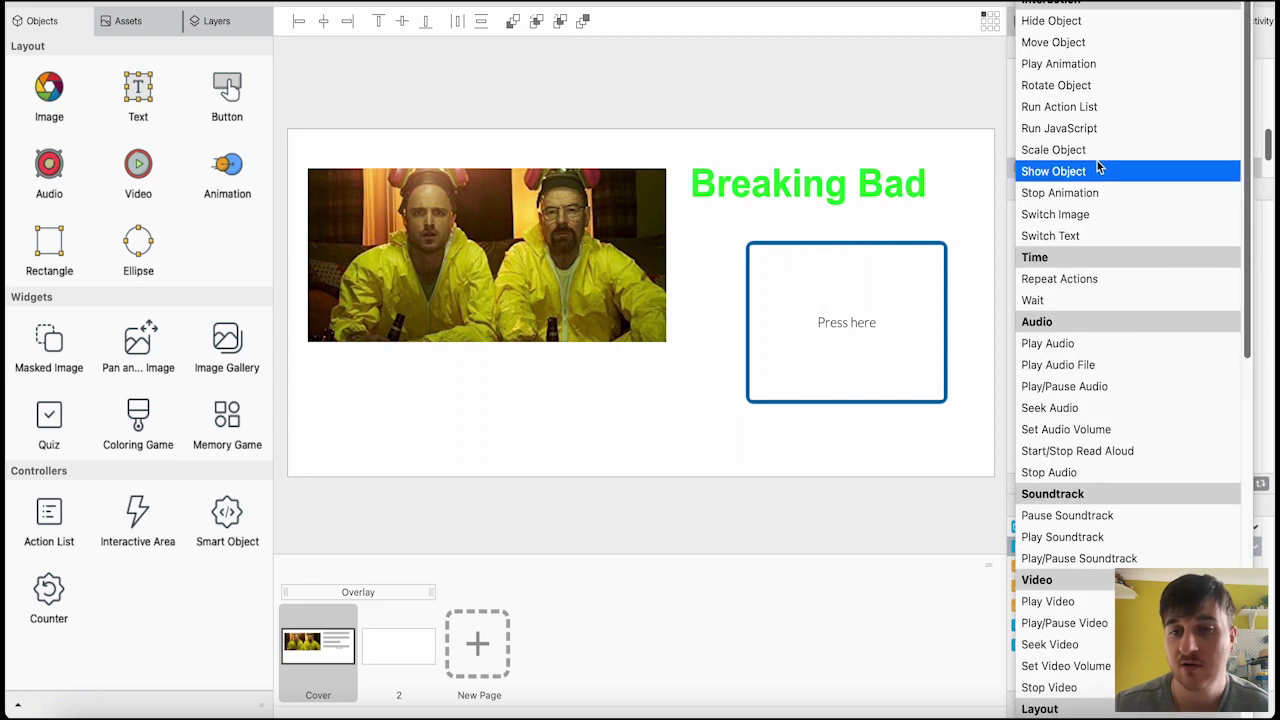
click(1088, 84)
drag(846, 214, 945, 321)
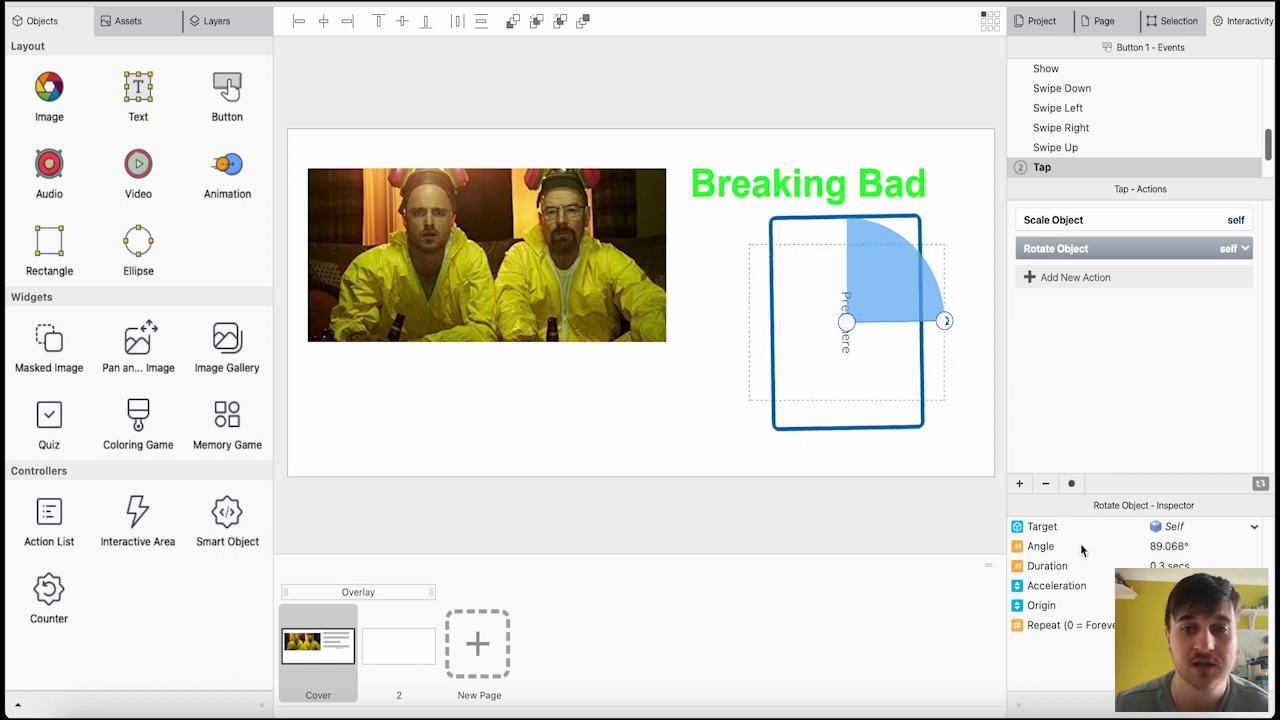
View the Breaking Bad image's events, then return to the Press here button's tap actions.
click(616, 259)
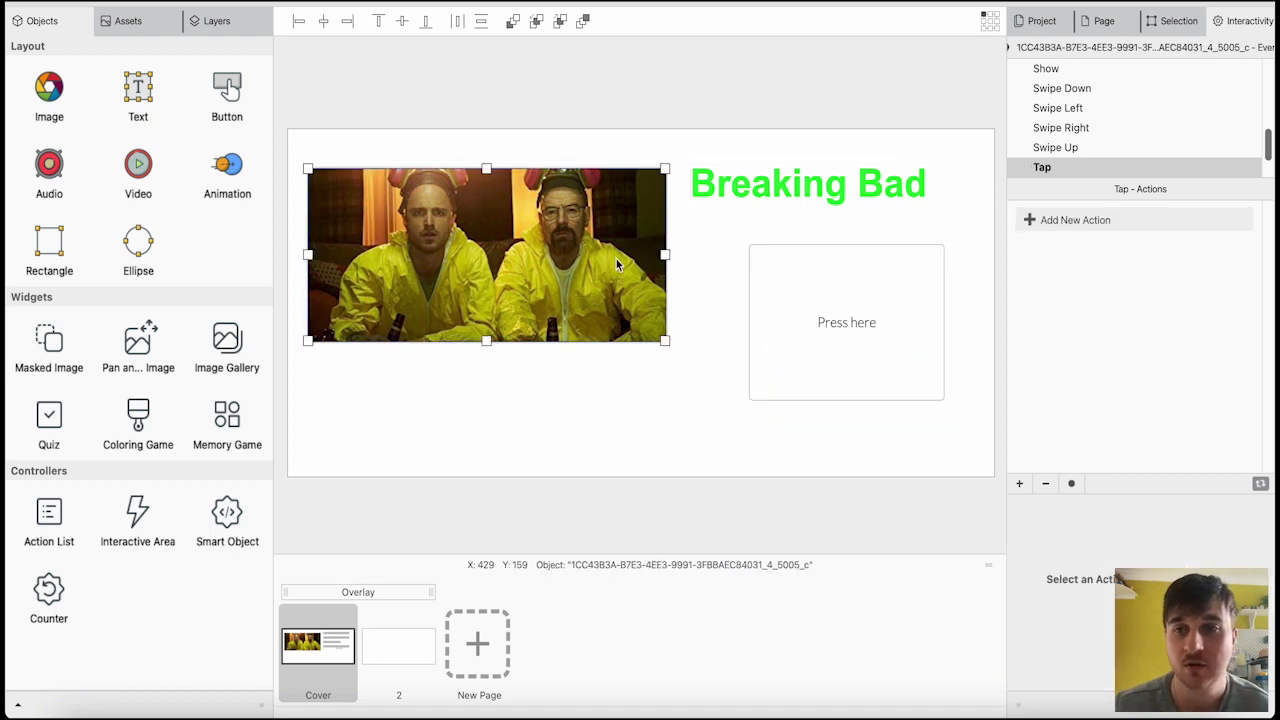
scroll(1104, 135, down, 2)
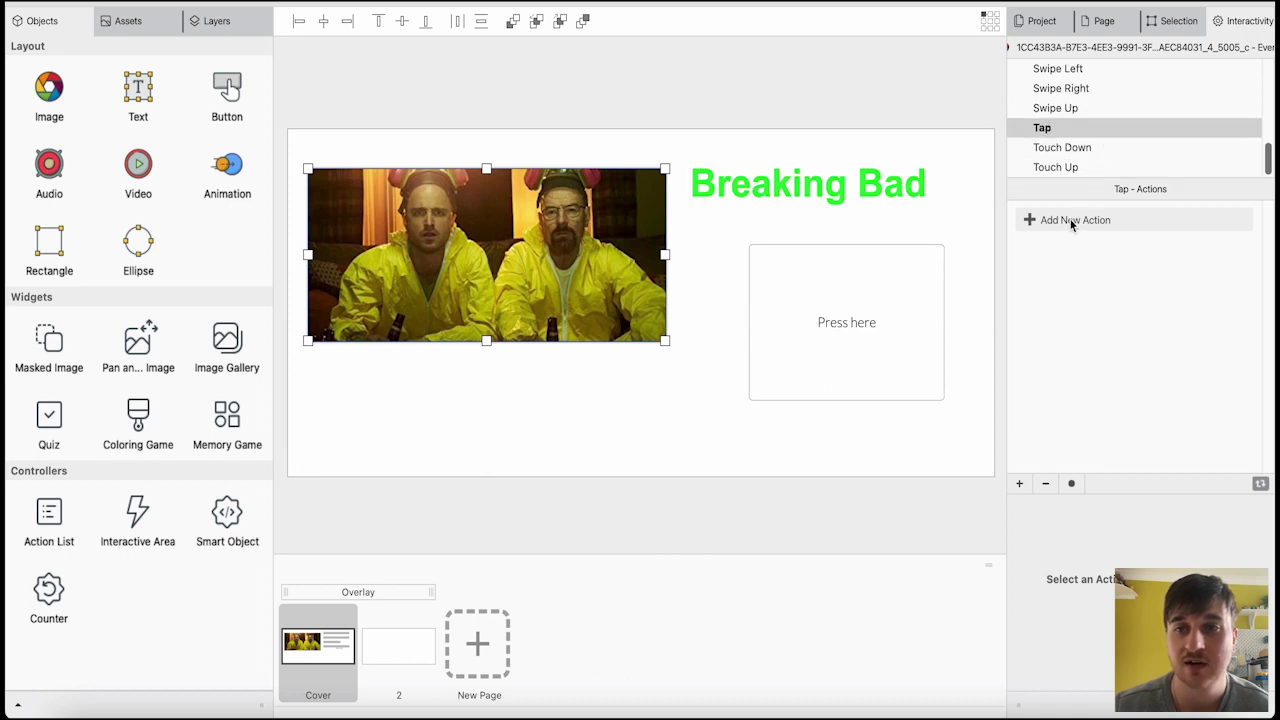
scroll(1094, 134, up, 4)
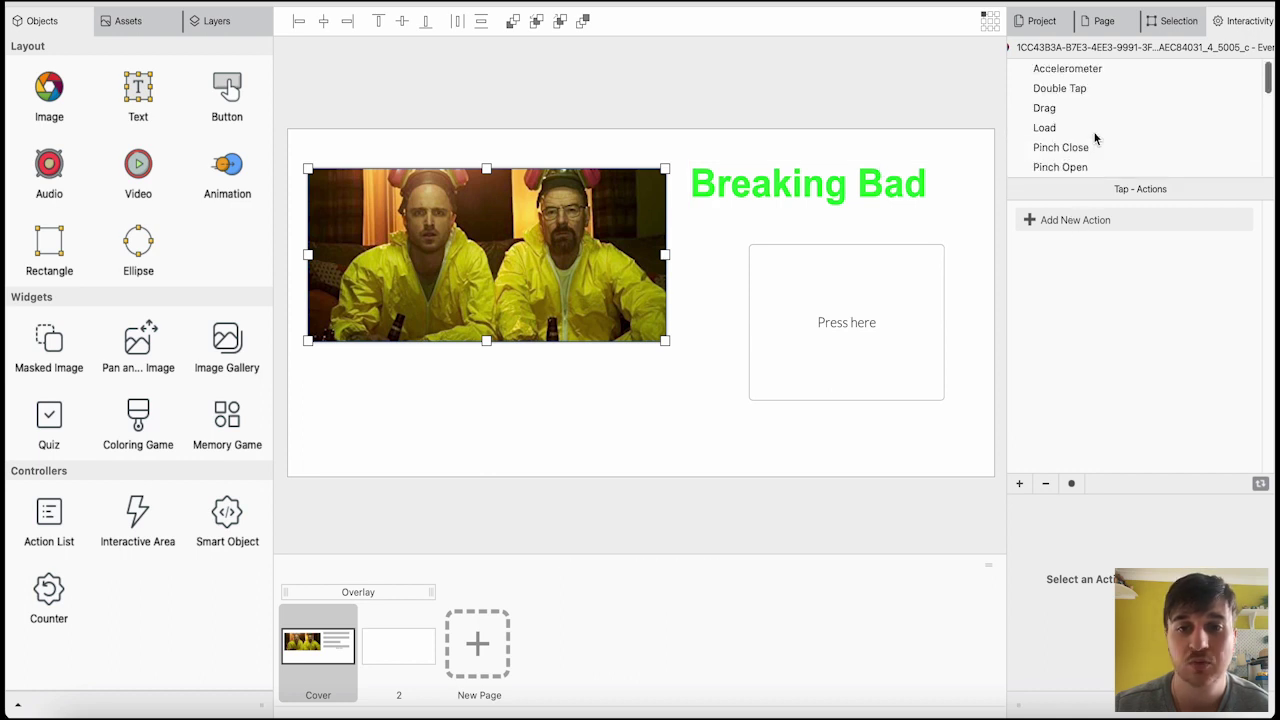
scroll(1095, 137, down, 4)
click(852, 332)
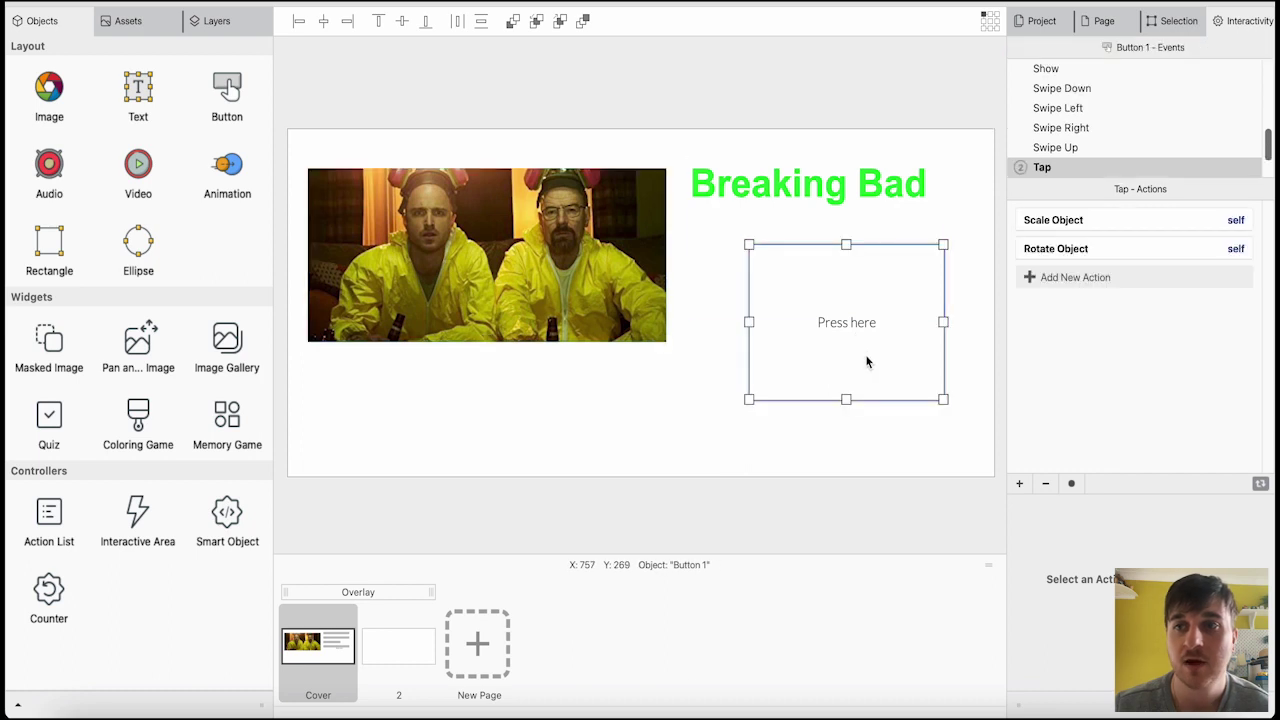
Give the Press here button a Fade In entrance effect.
click(1177, 22)
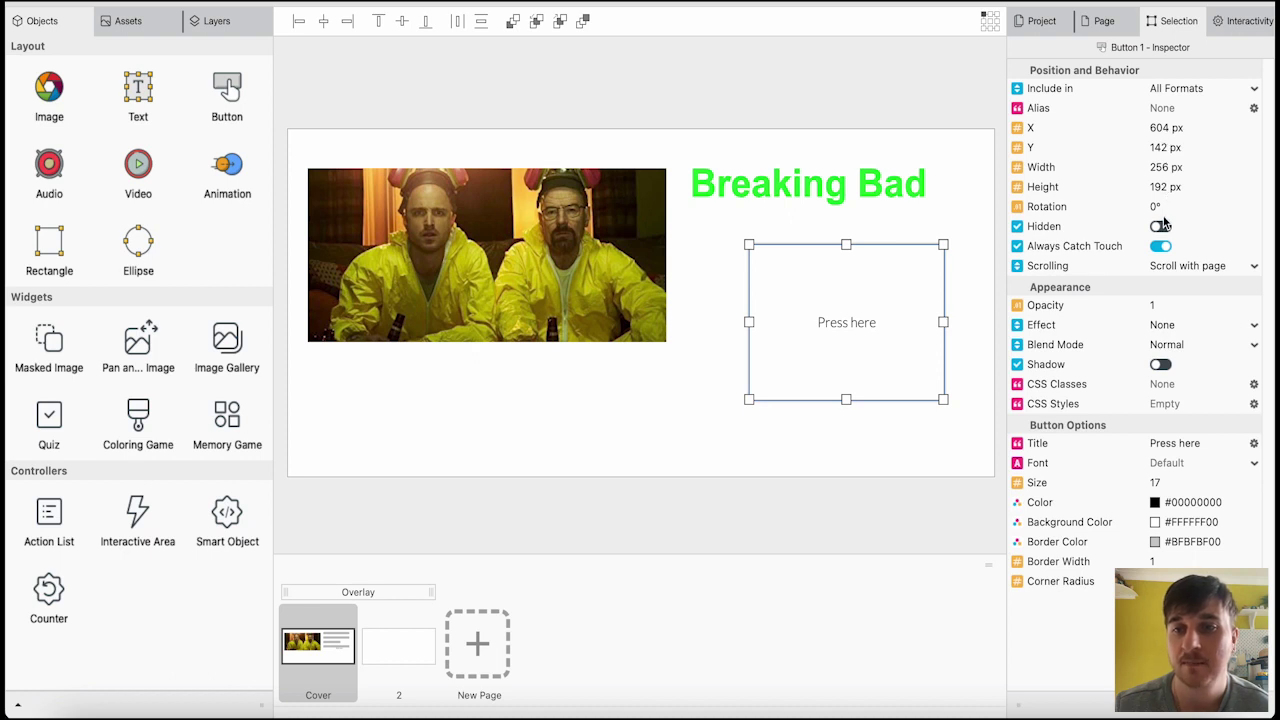
click(1165, 326)
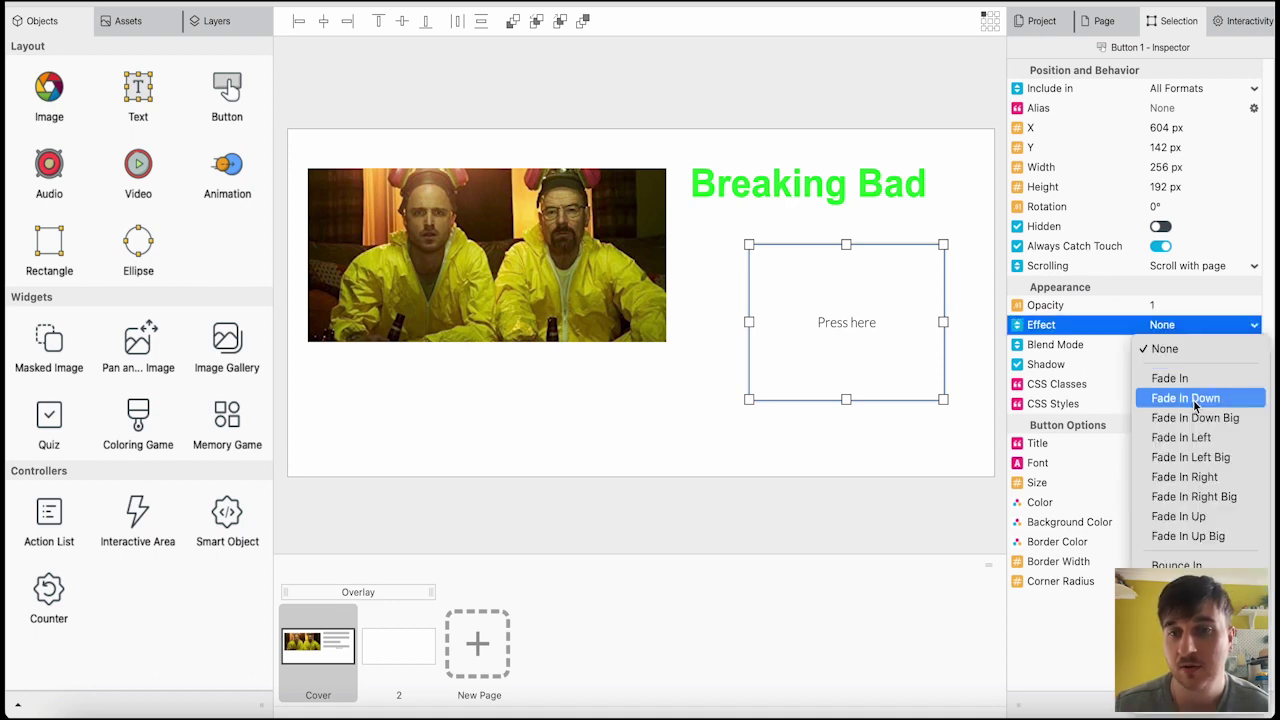
click(1188, 381)
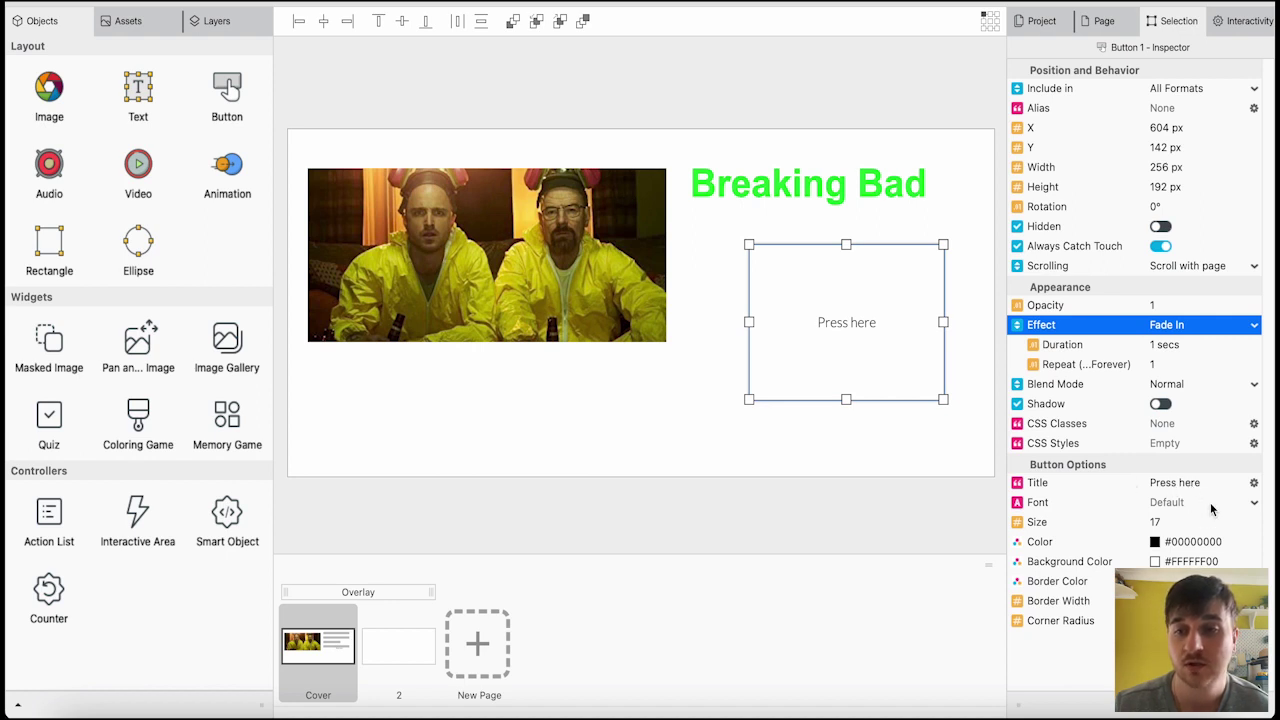
Set the button text to cyan #30ECFF00 and background to blue #0053FF00, then edit border colour.
click(1155, 541)
click(631, 276)
click(683, 217)
click(682, 234)
key(Return)
click(1155, 561)
click(570, 250)
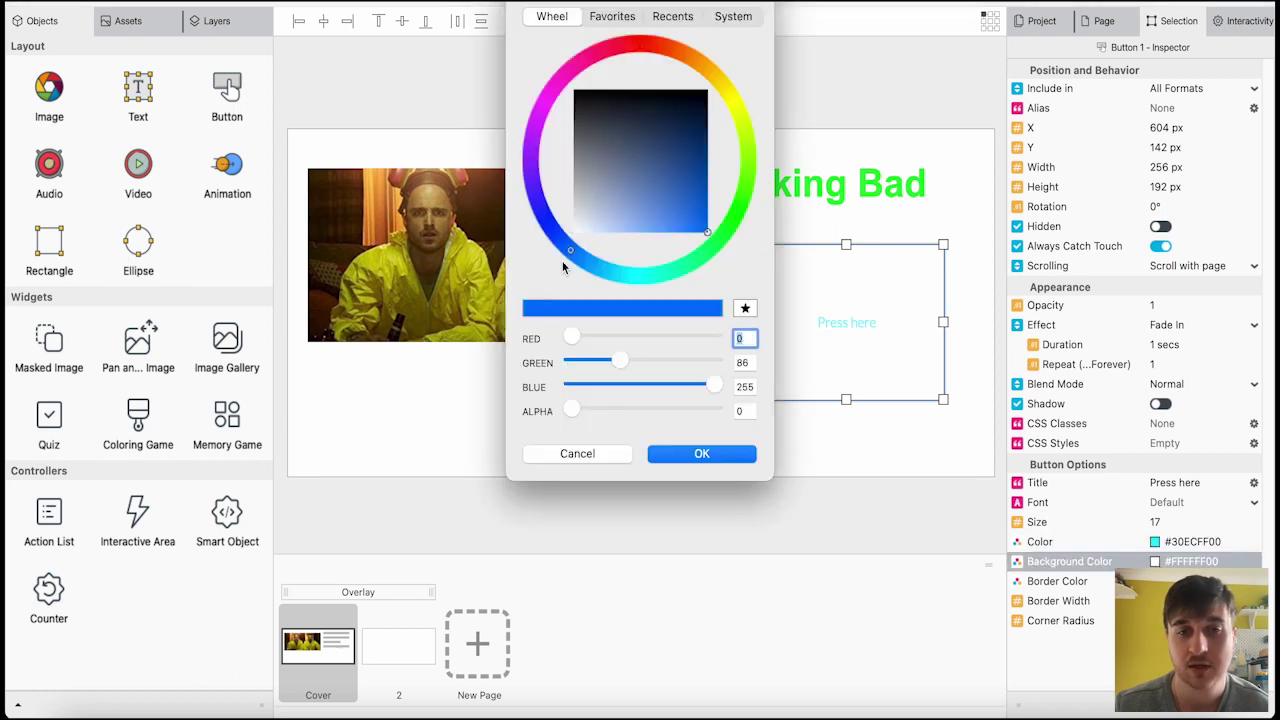
key(Return)
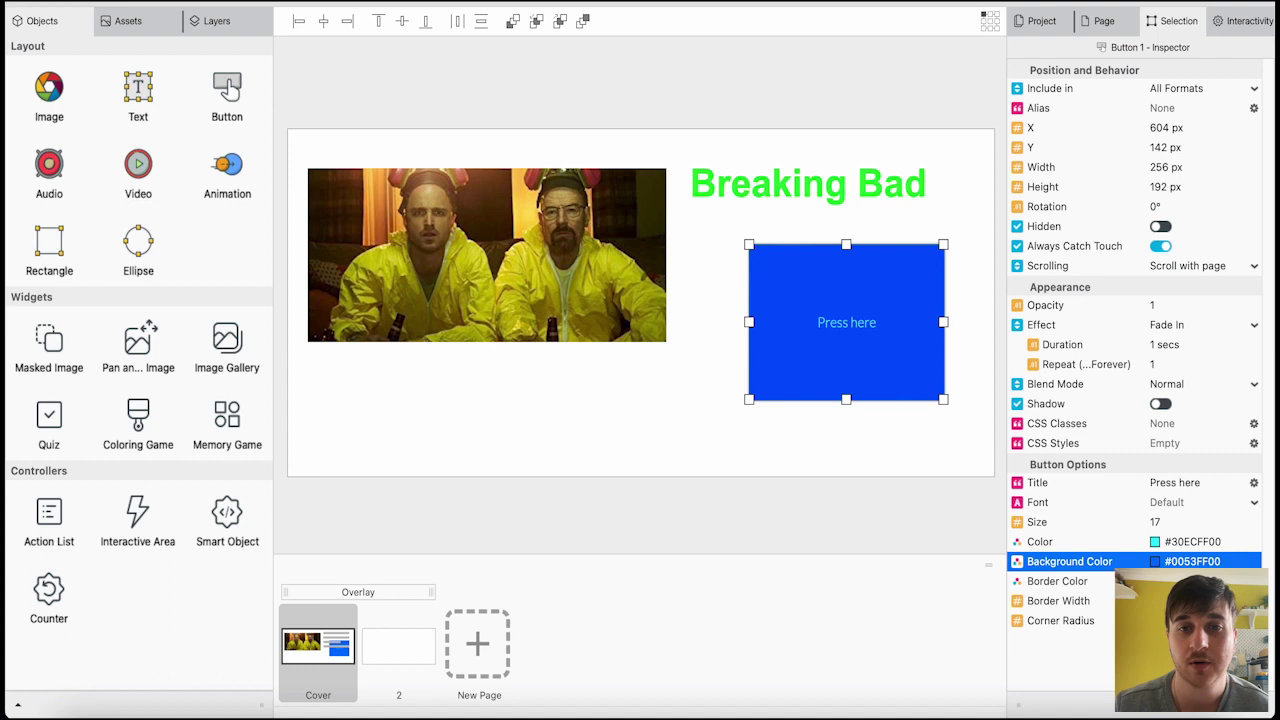
click(1057, 581)
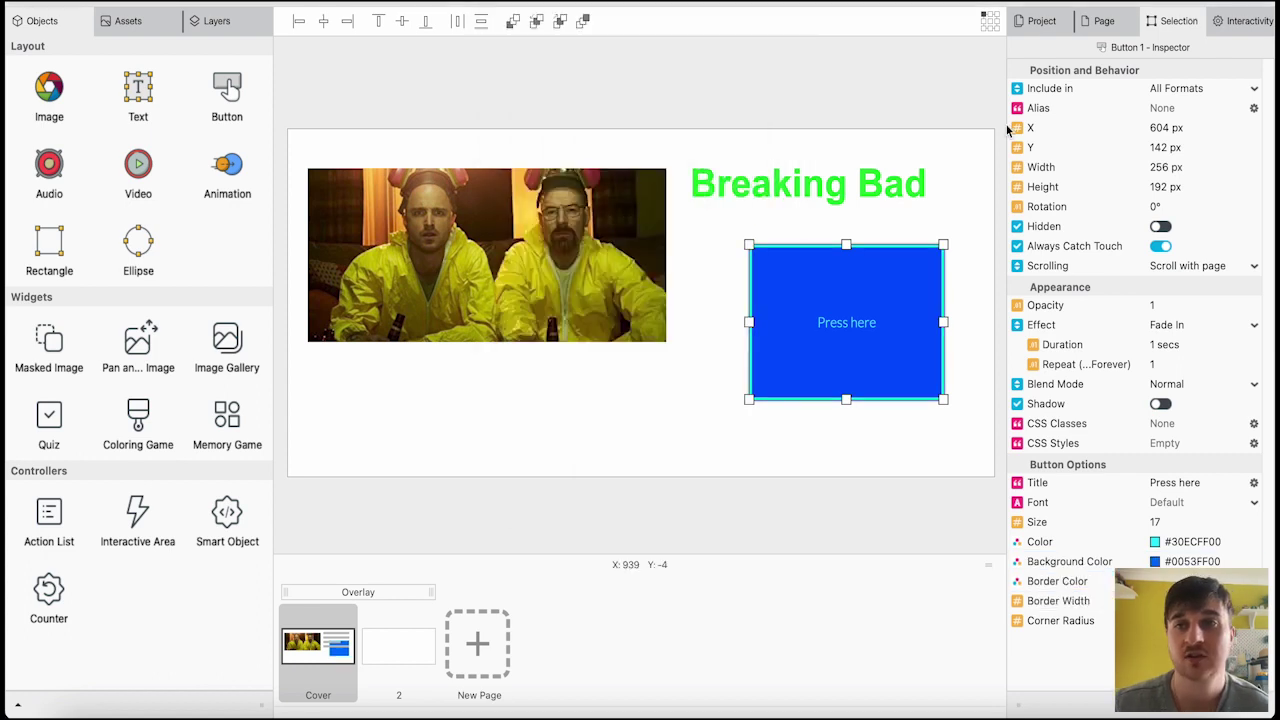
click(1102, 22)
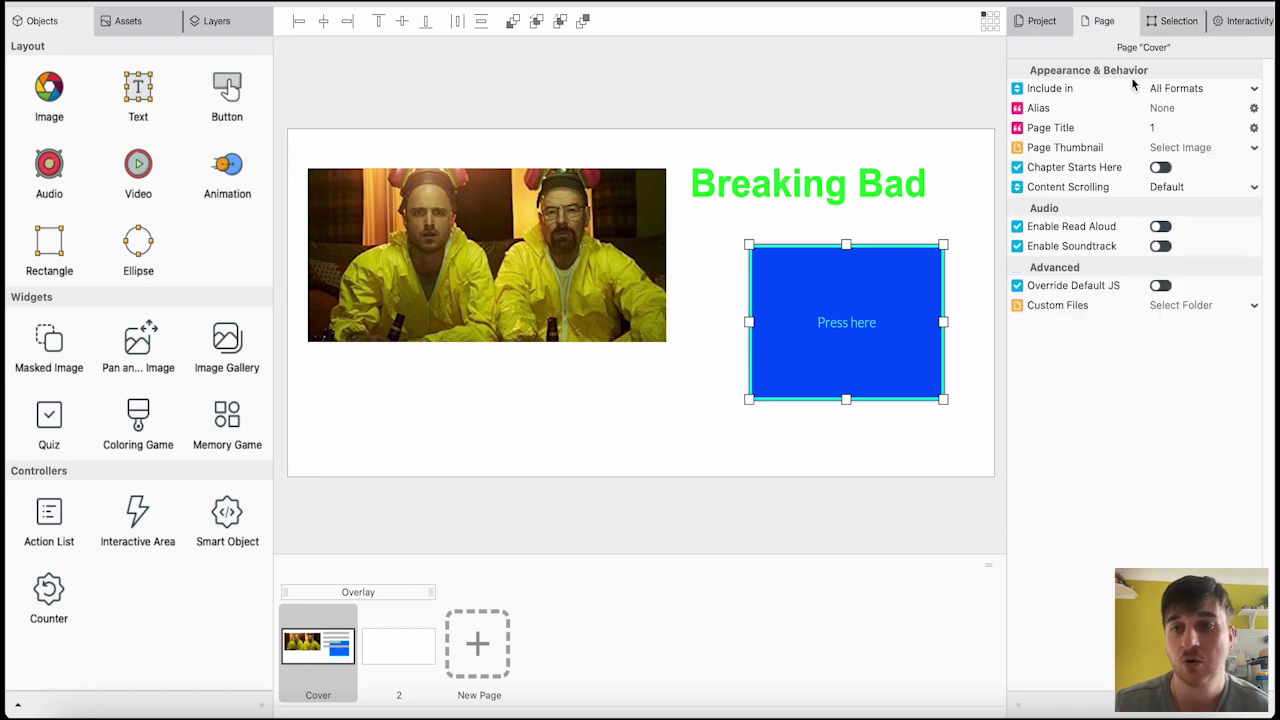
click(1048, 24)
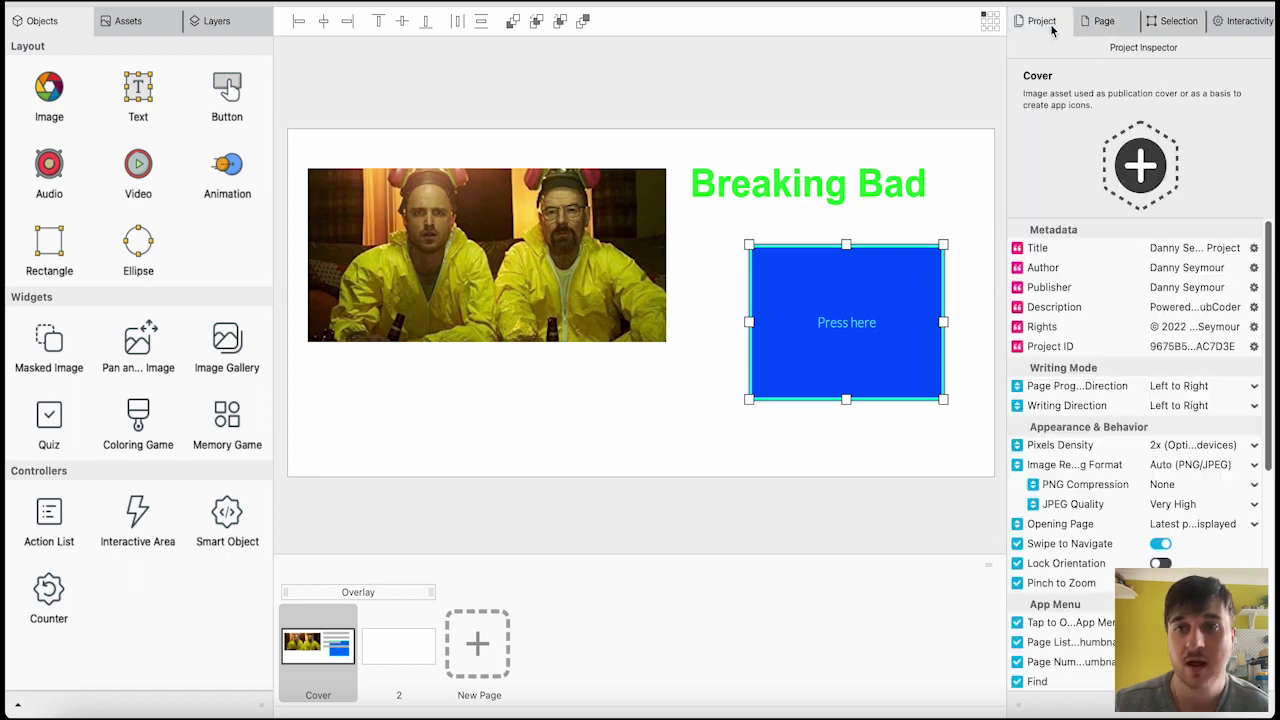
click(1102, 26)
click(1040, 25)
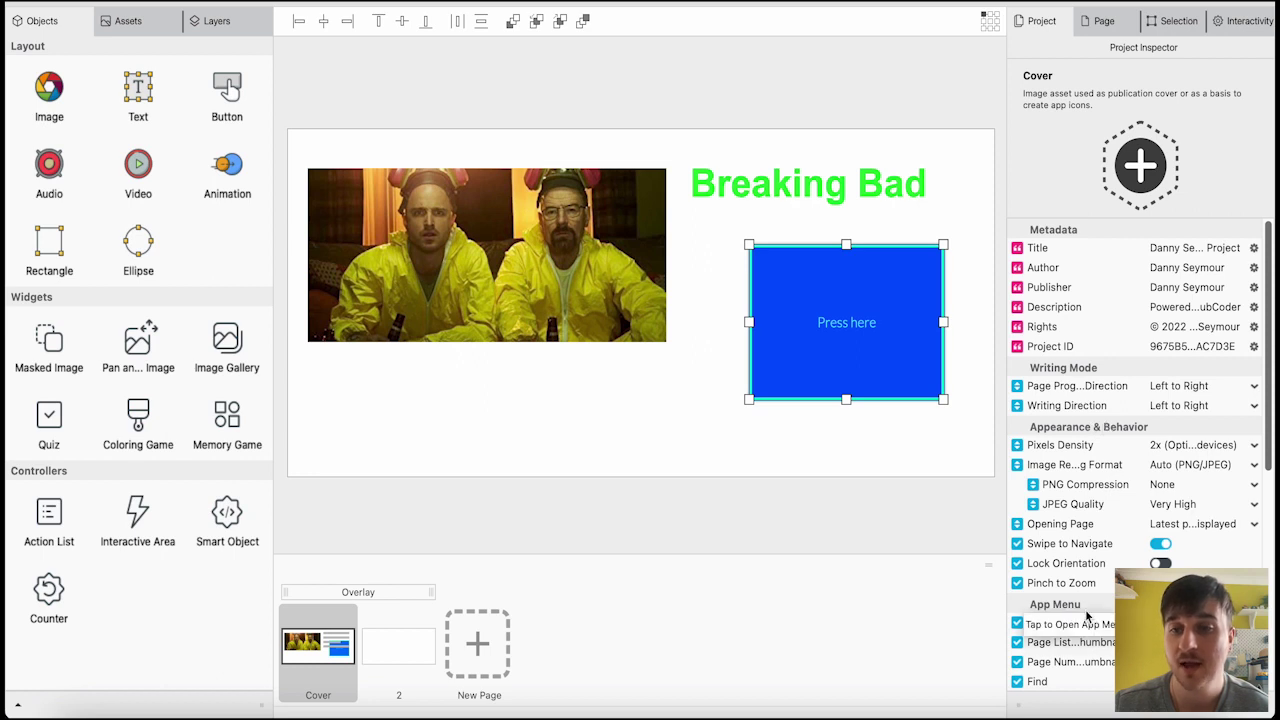
scroll(1088, 585, down, 5)
scroll(1098, 422, down, 3)
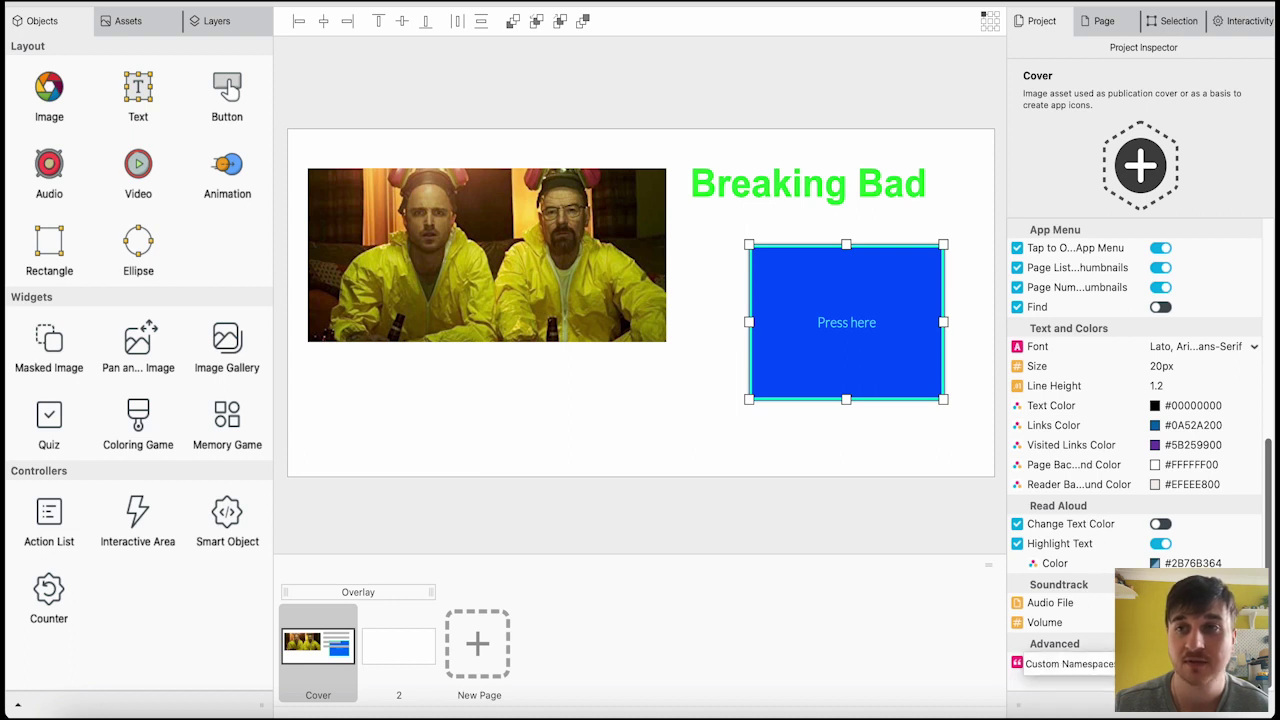
click(700, 230)
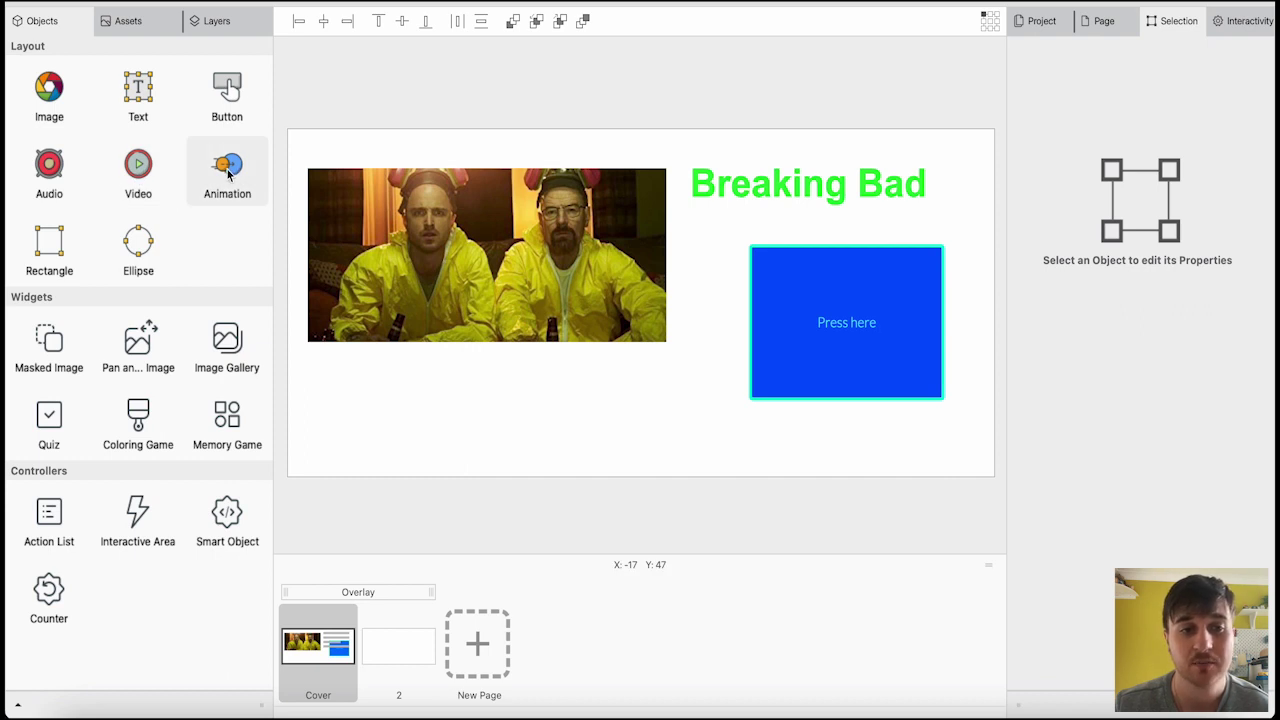
drag(228, 172, 446, 414)
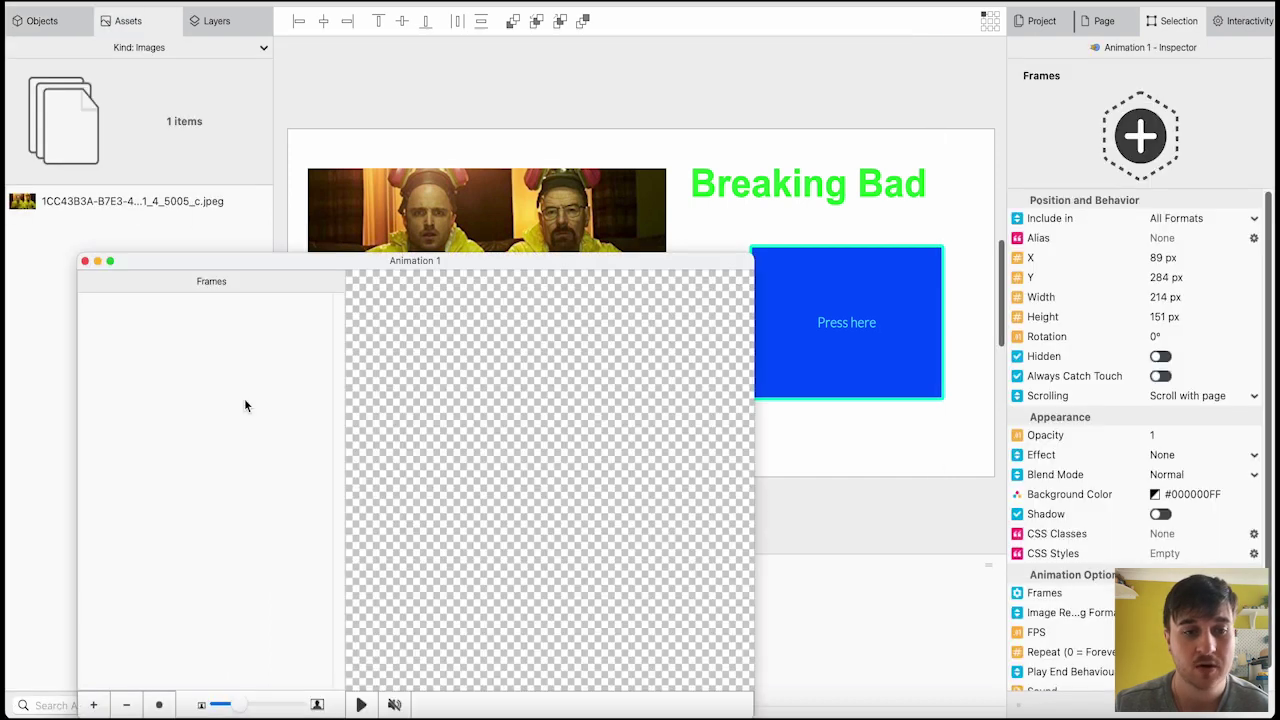
drag(286, 261, 279, 133)
click(87, 577)
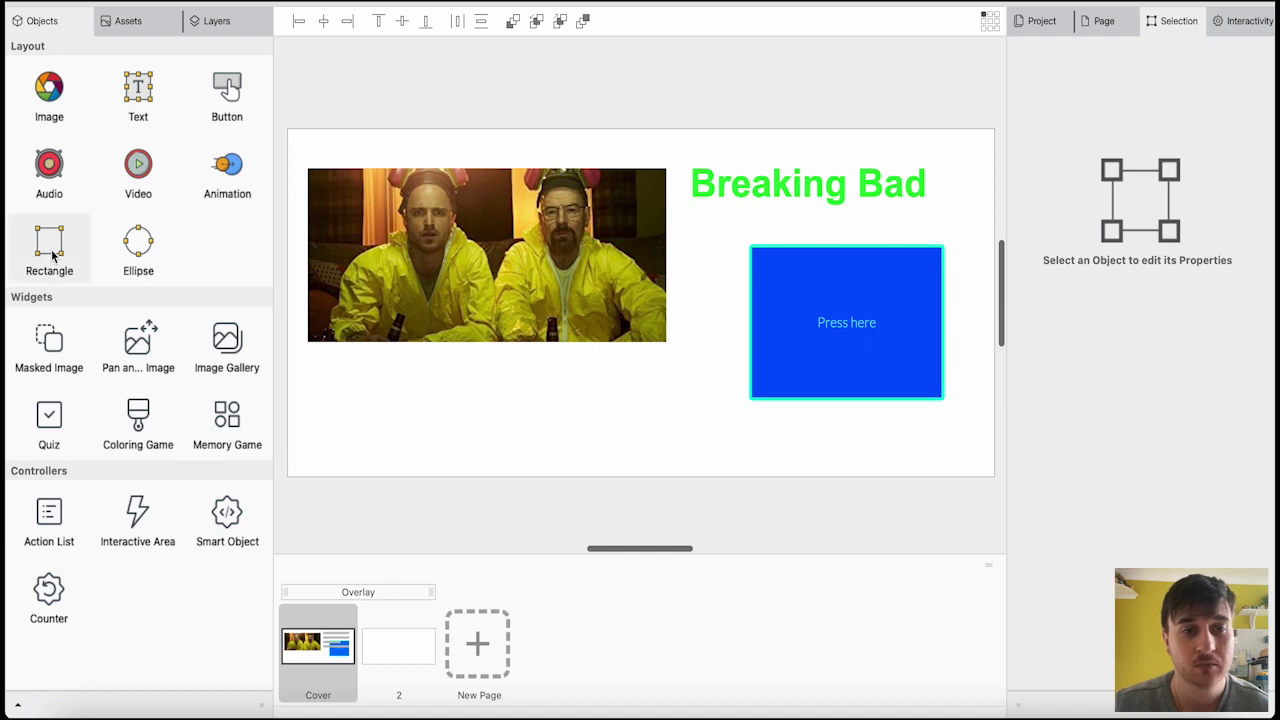
Add a small rectangle below the Breaking Bad image on the Cover page.
drag(89, 268, 457, 420)
drag(551, 335, 437, 367)
drag(138, 247, 400, 423)
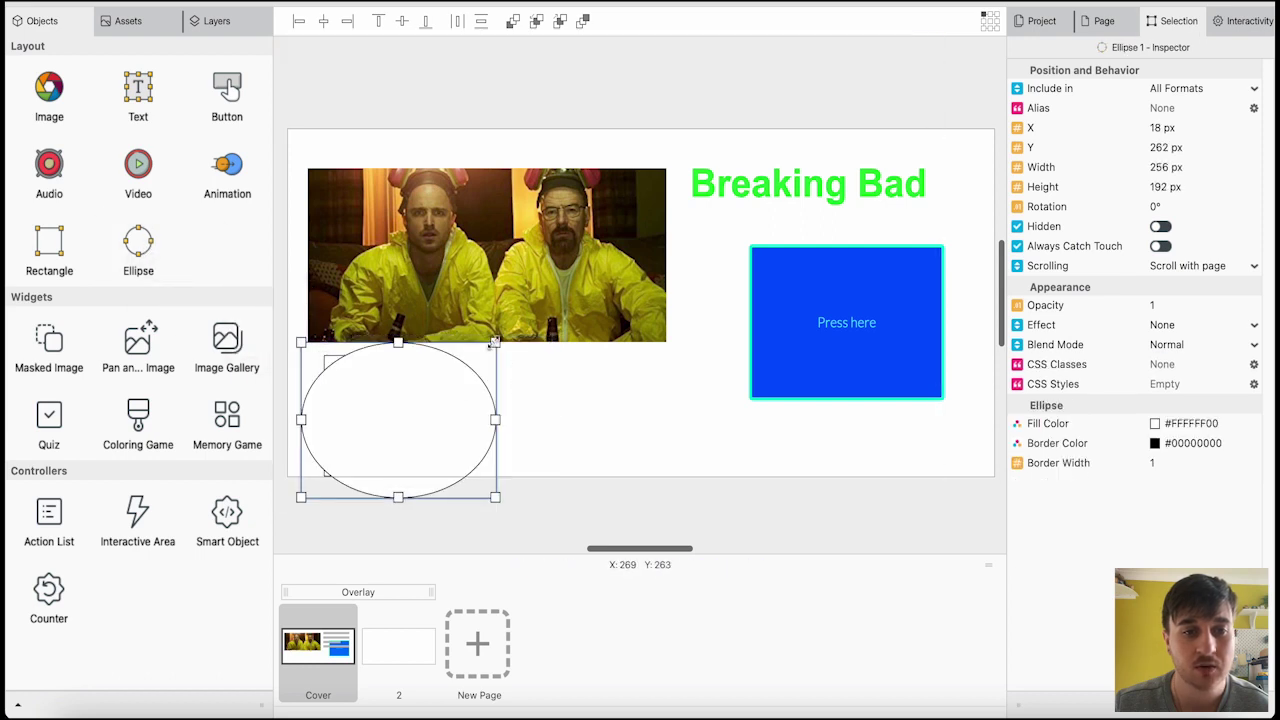
Draw a green-filled ellipse inside the rectangle and view its interaction events.
drag(496, 343, 389, 407)
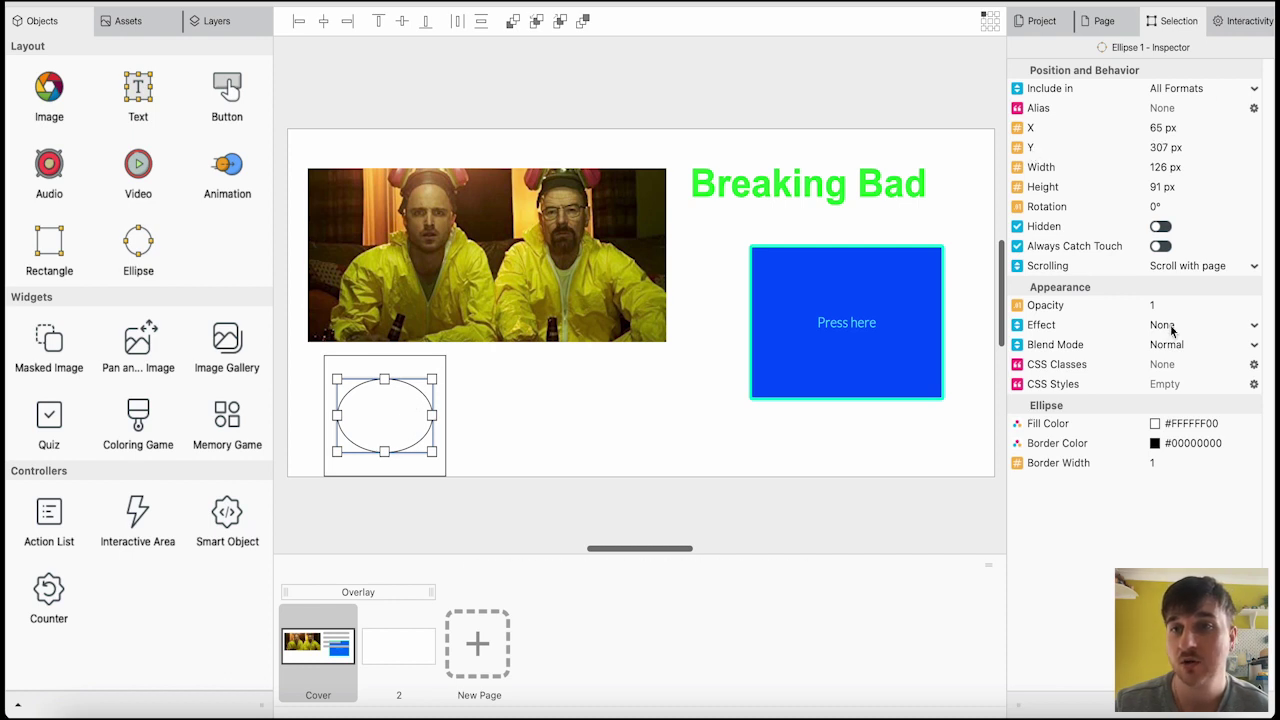
click(1153, 426)
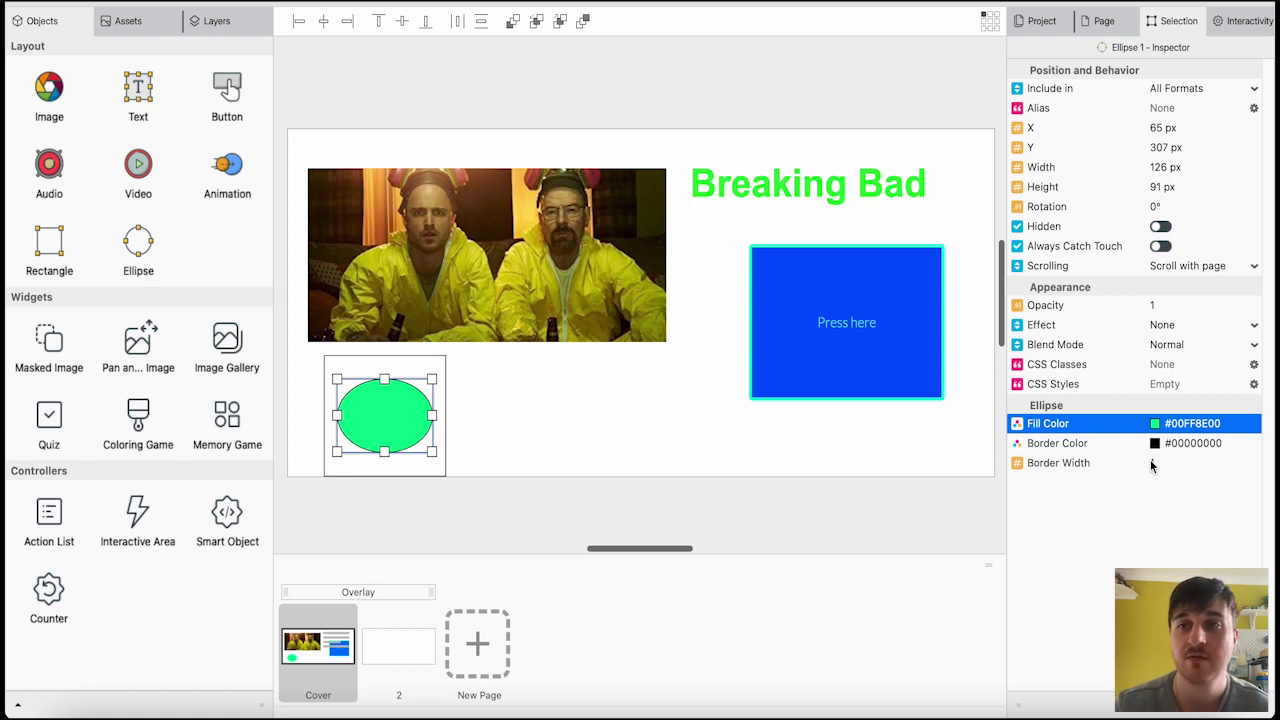
click(1246, 29)
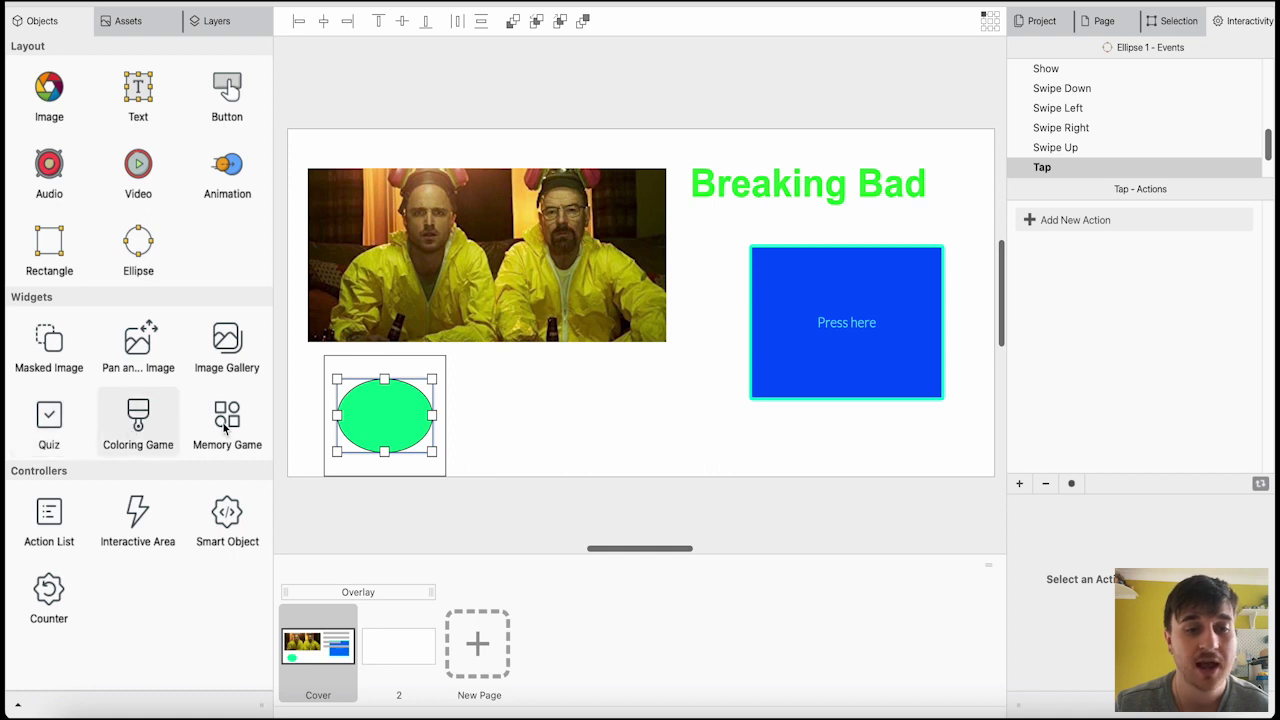
scroll(592, 320, down, 2)
scroll(592, 320, up, 2)
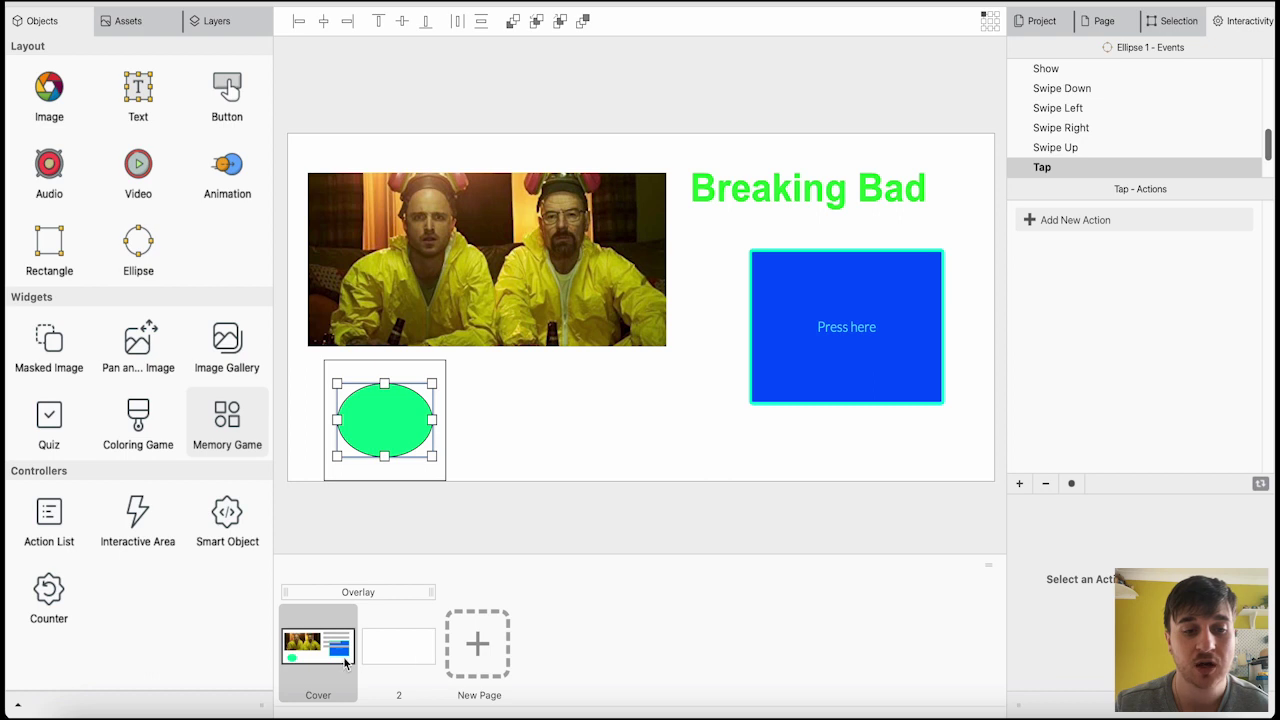
Add a Coloring Game to page 2 and add a new colour to its palette.
click(406, 655)
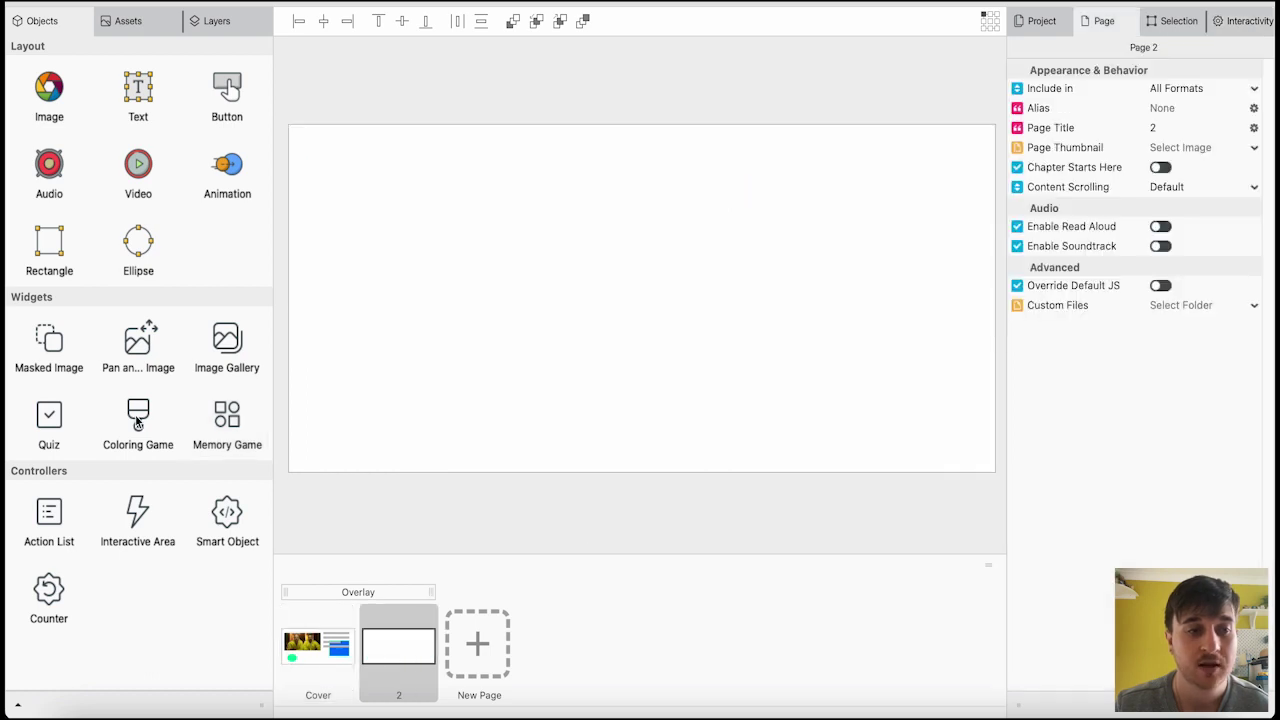
drag(128, 437, 428, 266)
double_click(450, 279)
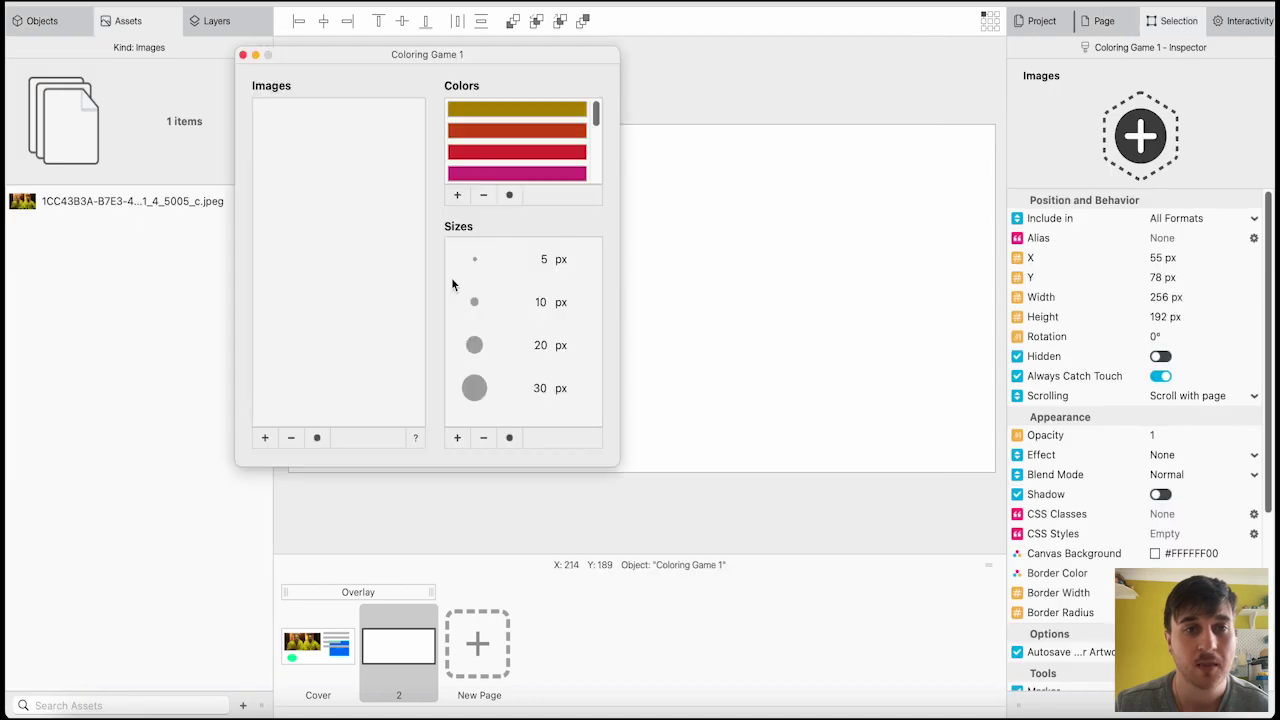
scroll(541, 163, down, 3)
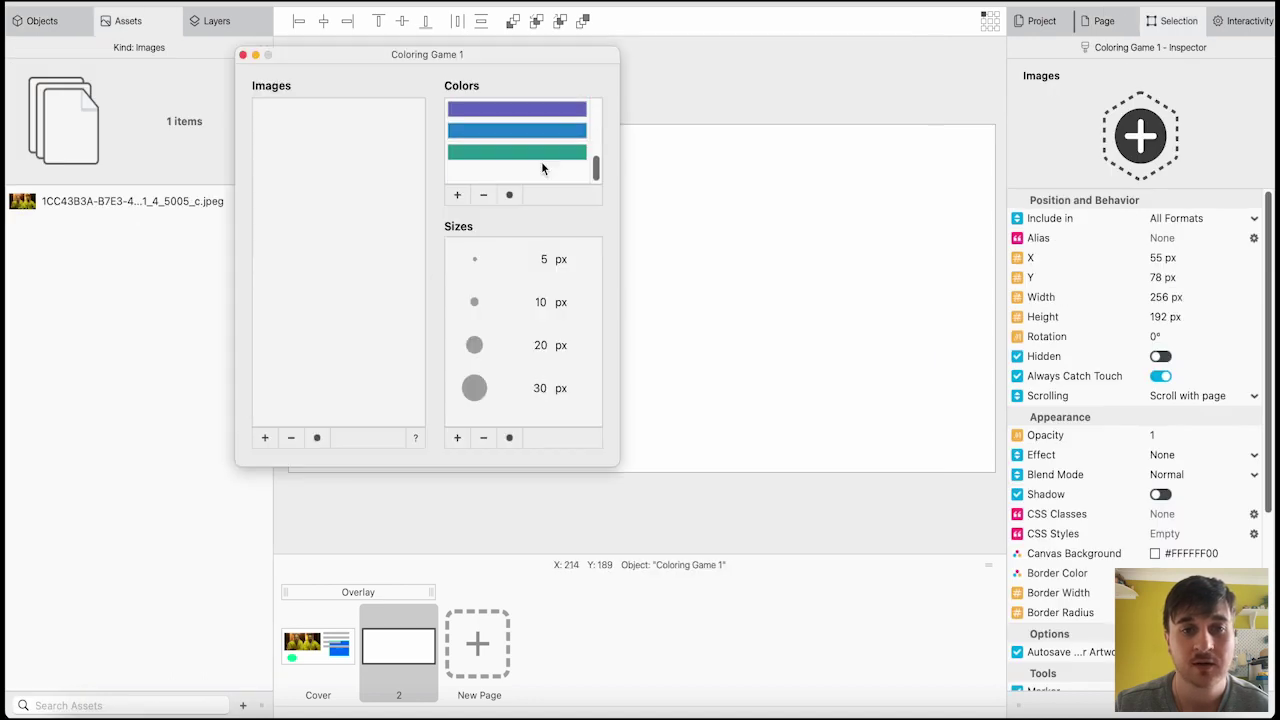
scroll(541, 163, up, 3)
scroll(541, 163, down, 3)
scroll(541, 167, up, 3)
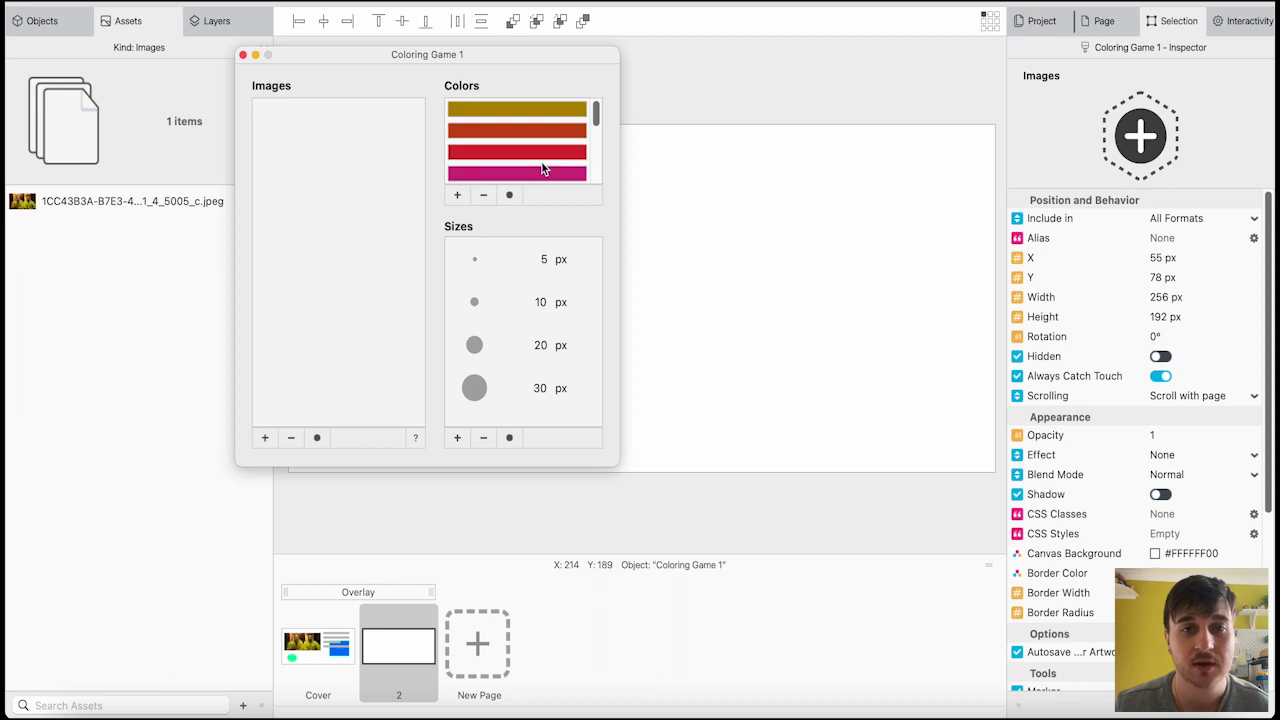
scroll(541, 163, down, 3)
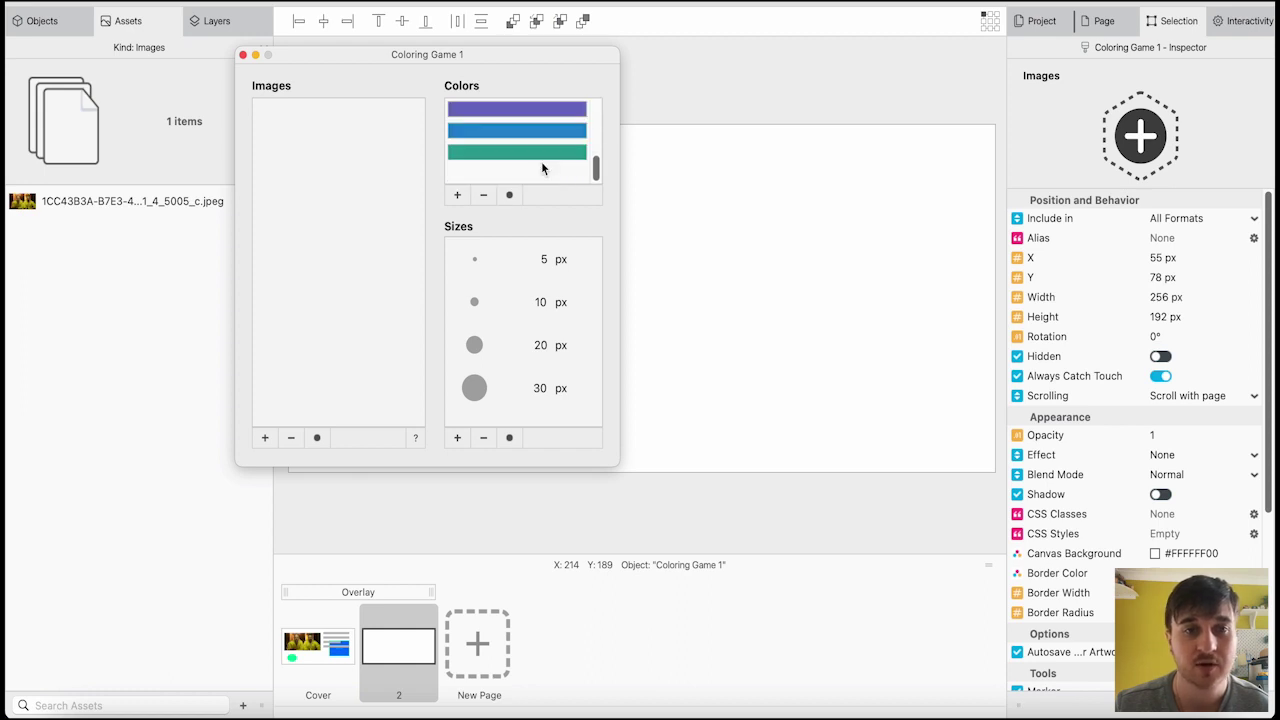
click(457, 196)
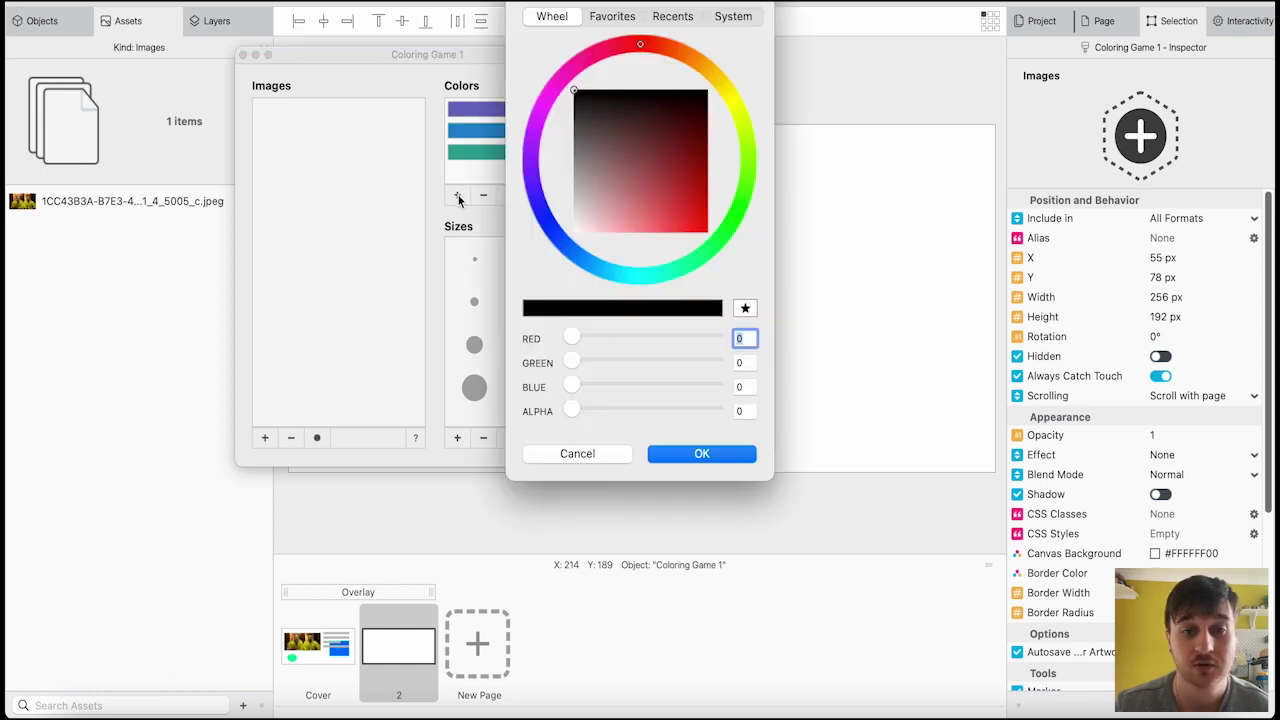
click(672, 458)
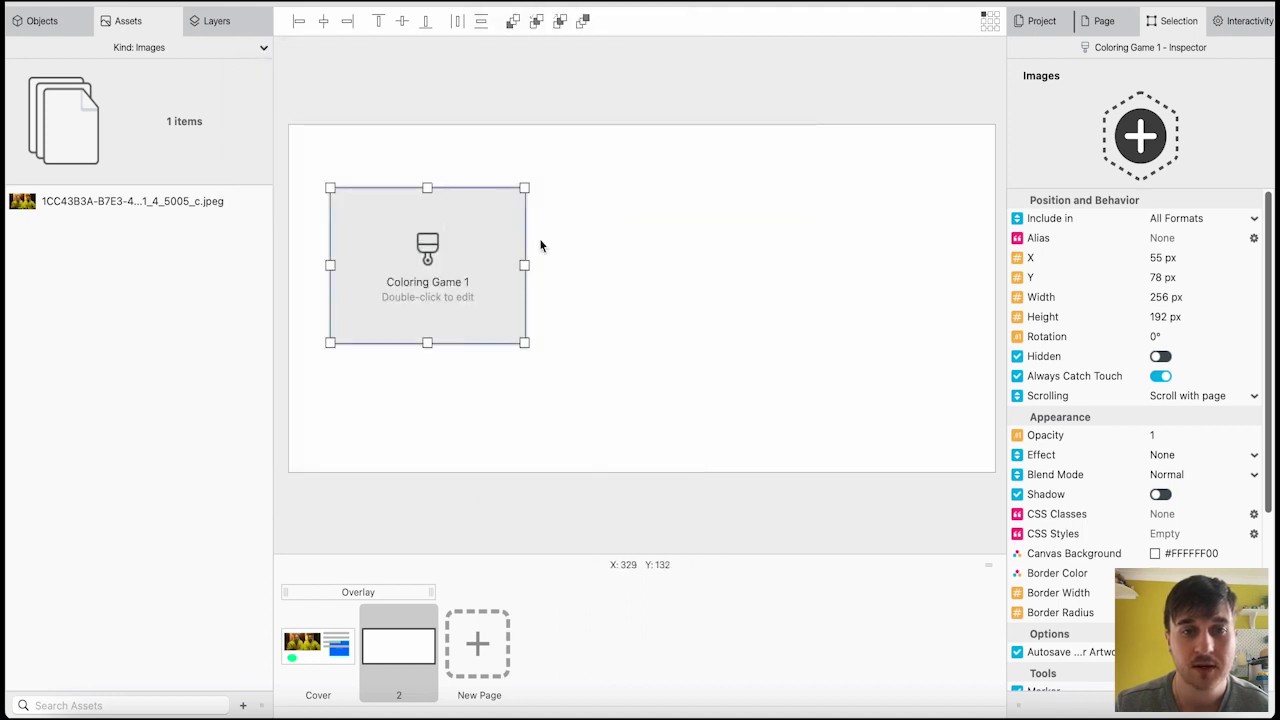
Stretch the Coloring Game to 831 x 289, and place a Quiz 1 widget on a new page 3.
drag(524, 265, 964, 292)
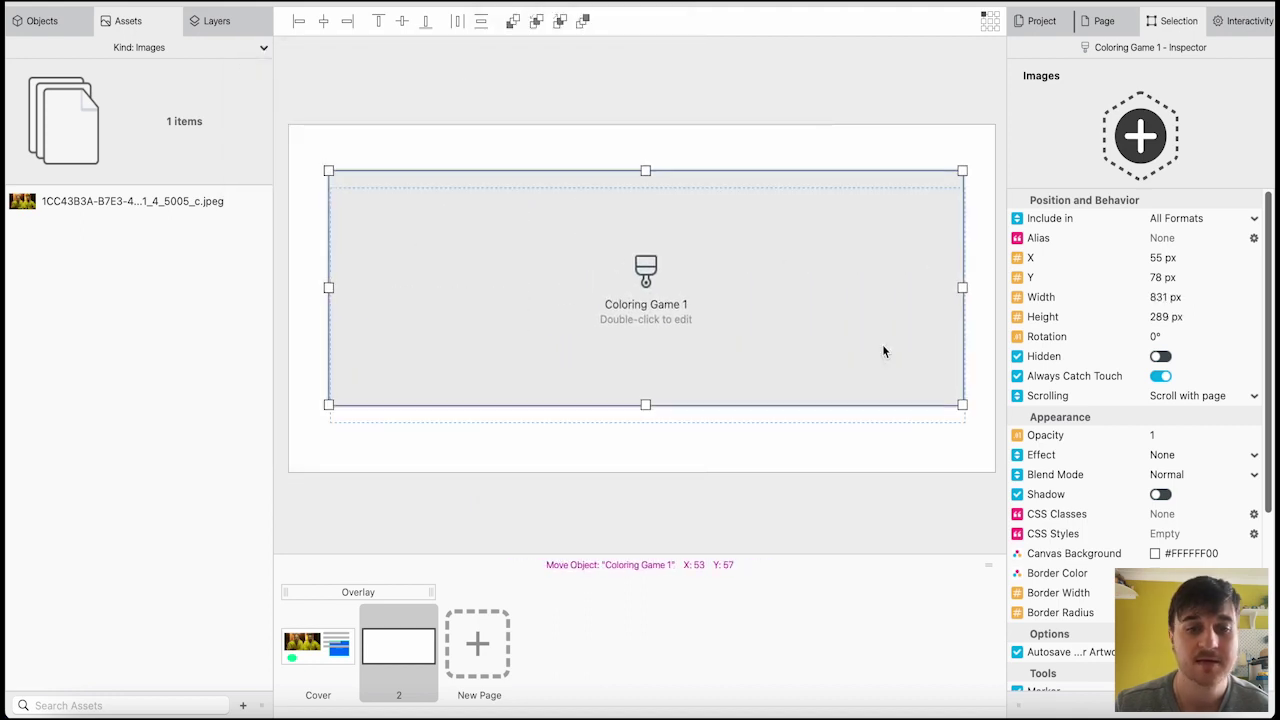
click(490, 662)
drag(55, 420, 615, 322)
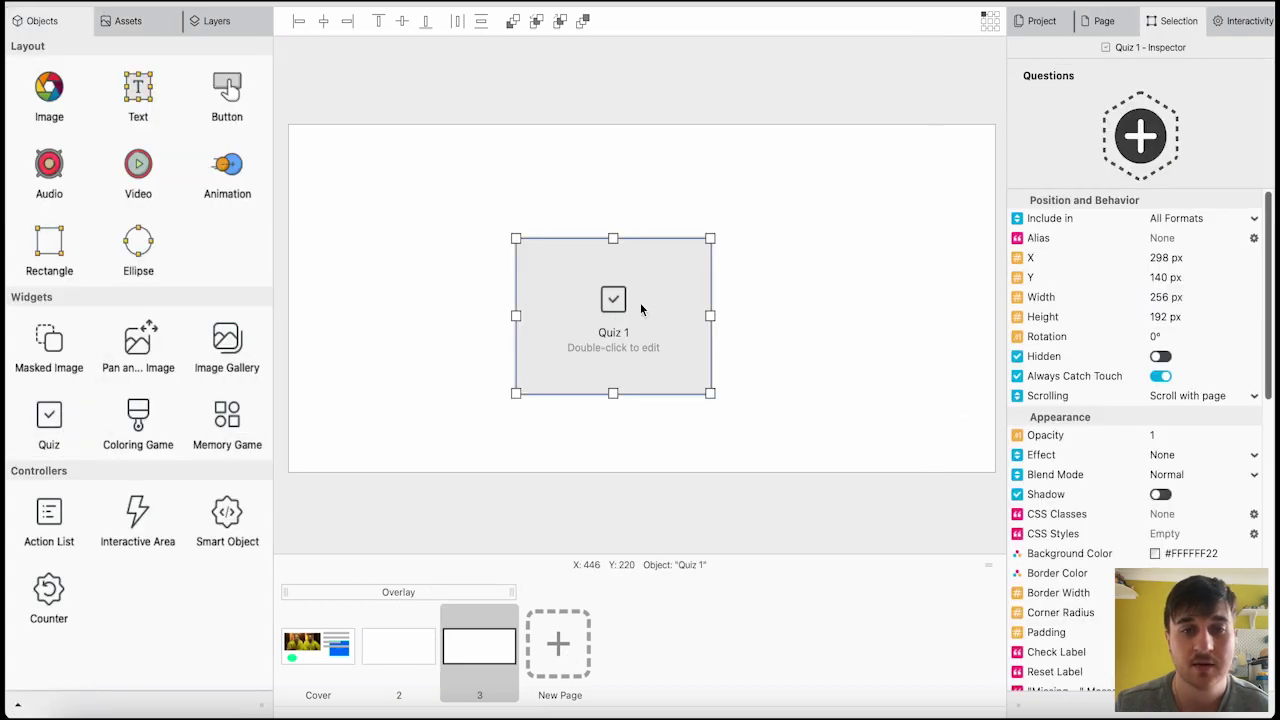
Give Quiz 1 the question 'What is your favourite colour ?' with one placeholder answer.
double_click(629, 314)
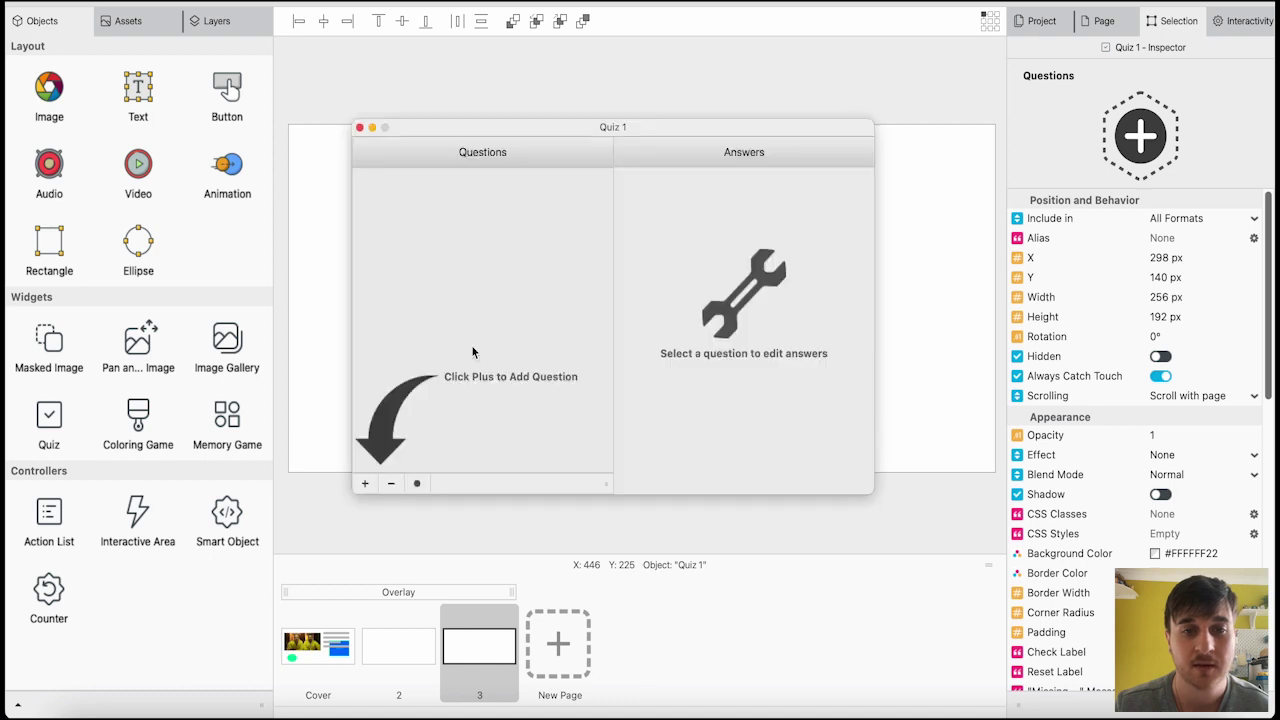
click(365, 484)
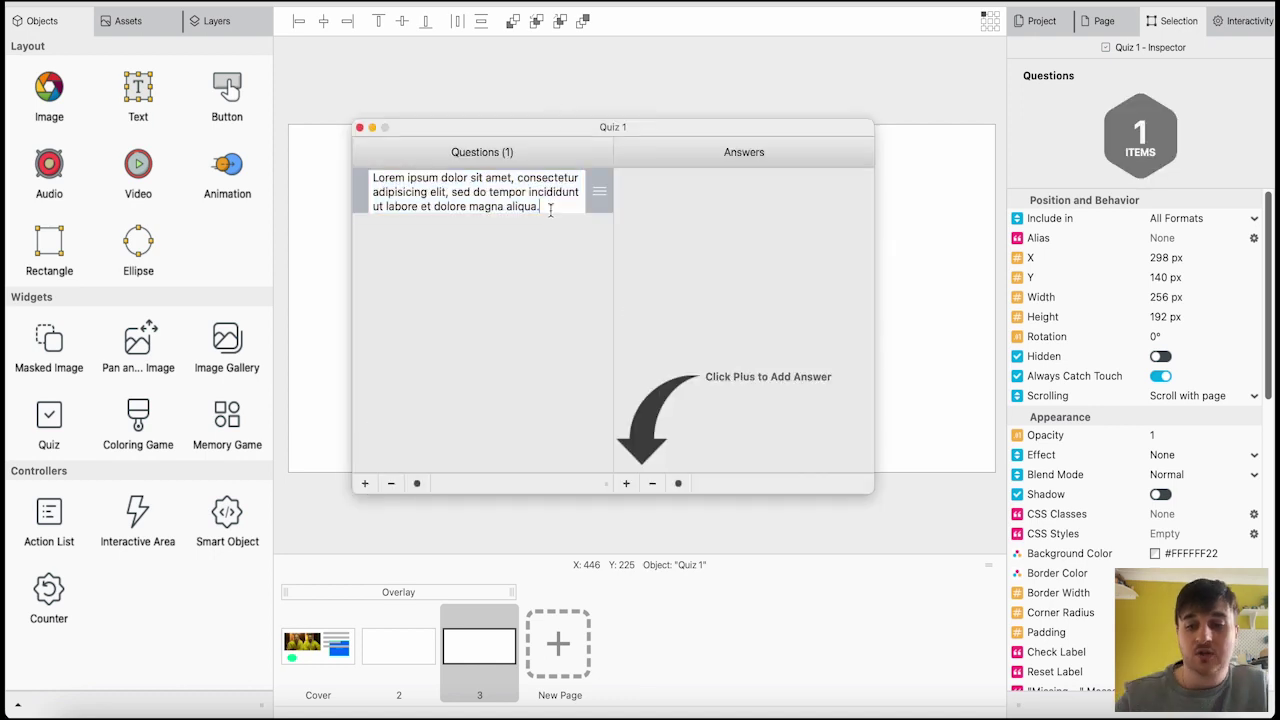
text(What is your favourite colour ?)
click(627, 484)
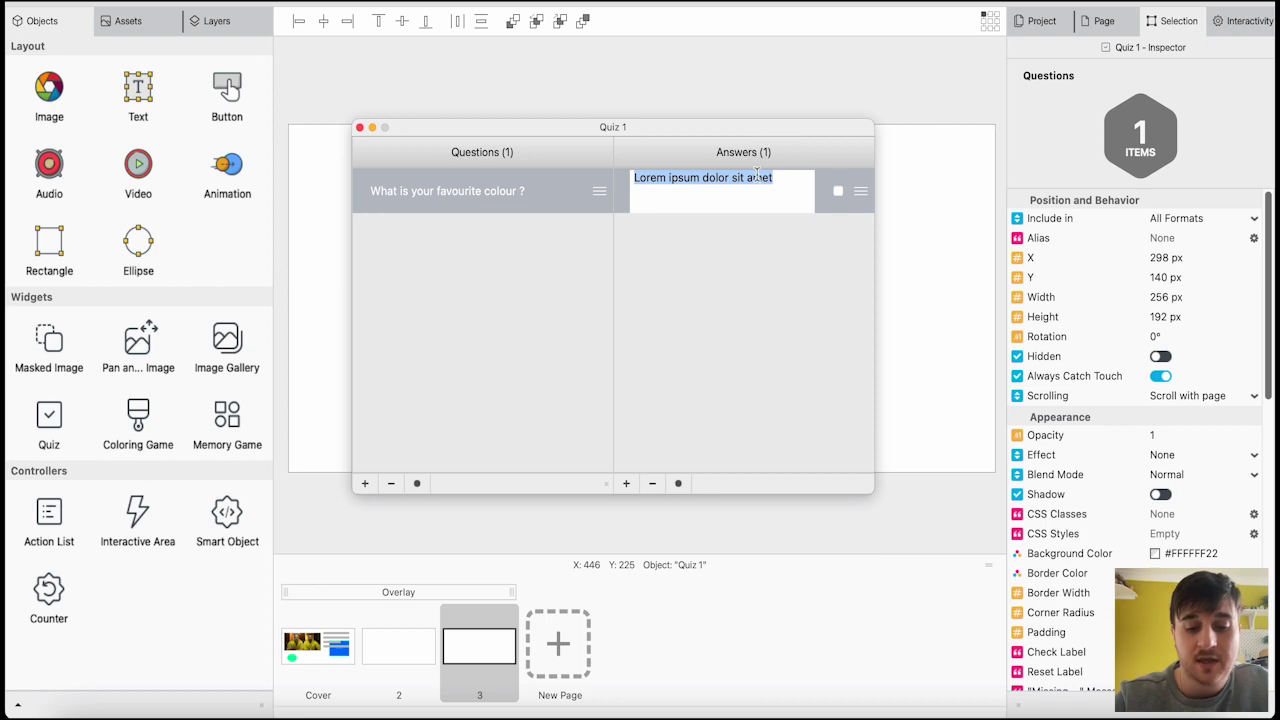
key(Escape)
Widen the quiz across page 3 and add a blank page 4.
drag(712, 315, 943, 323)
scroll(1136, 315, down, 5)
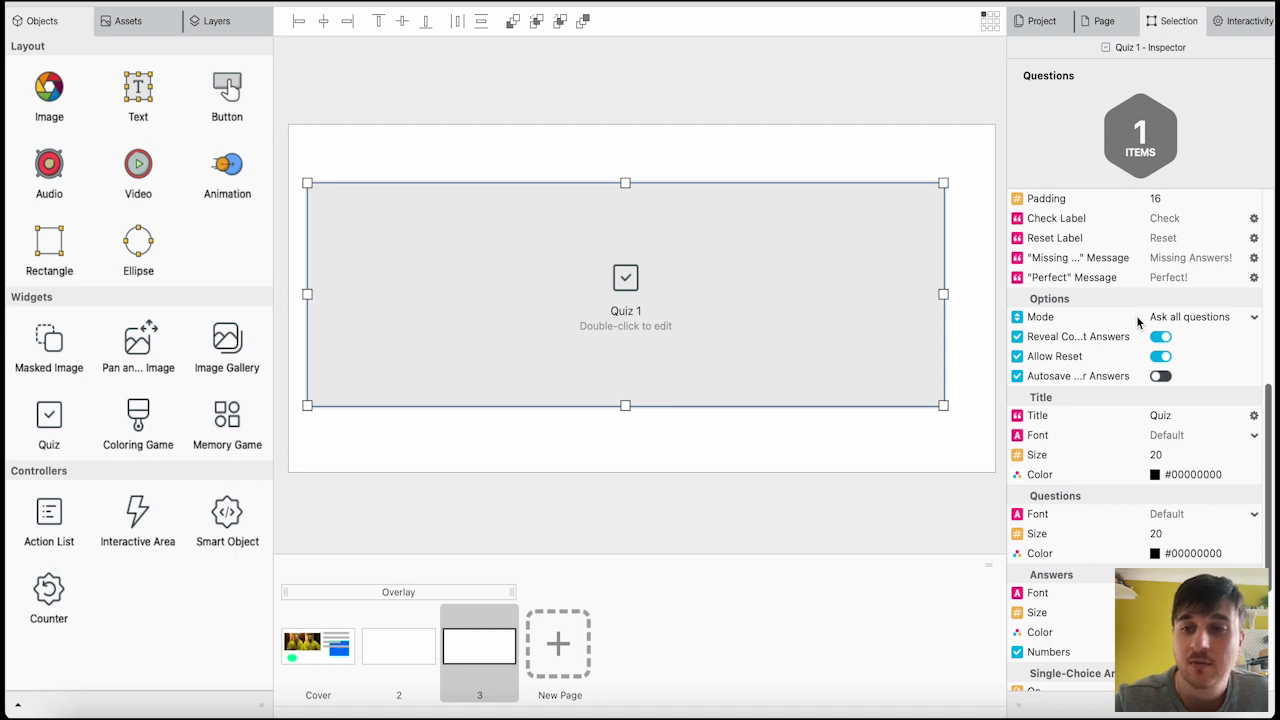
scroll(1136, 315, down, 7)
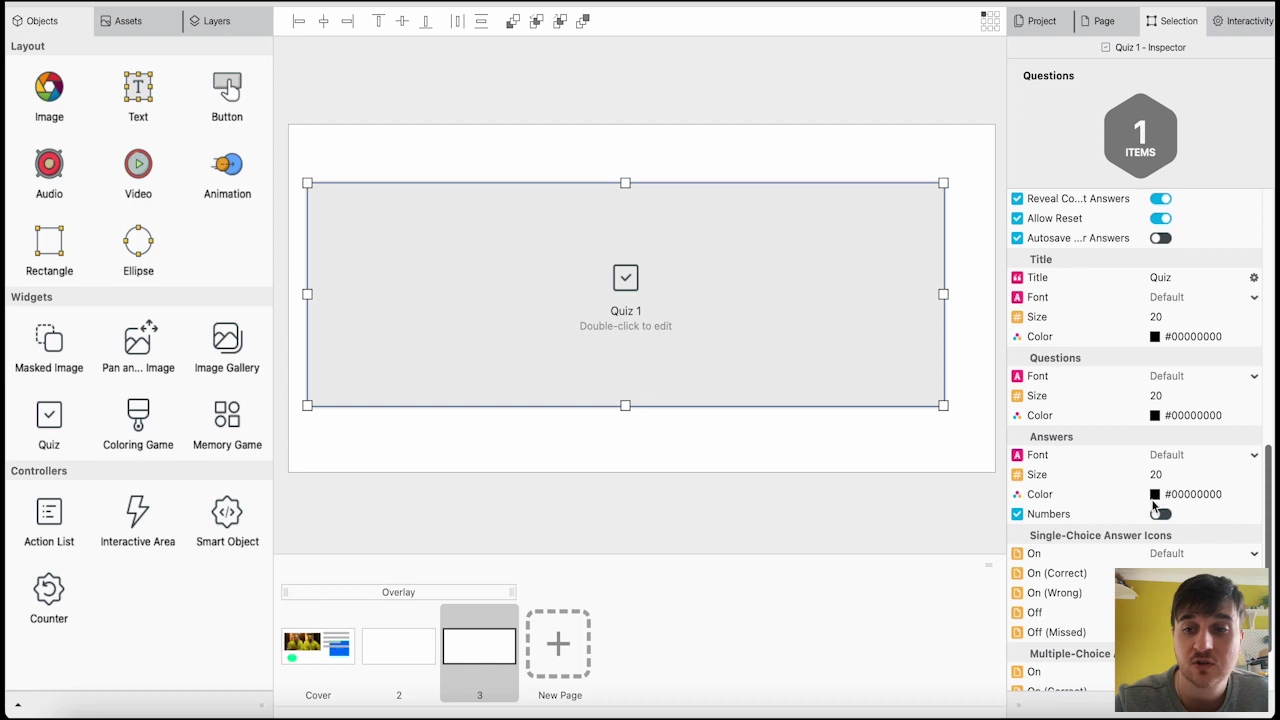
key(super+n)
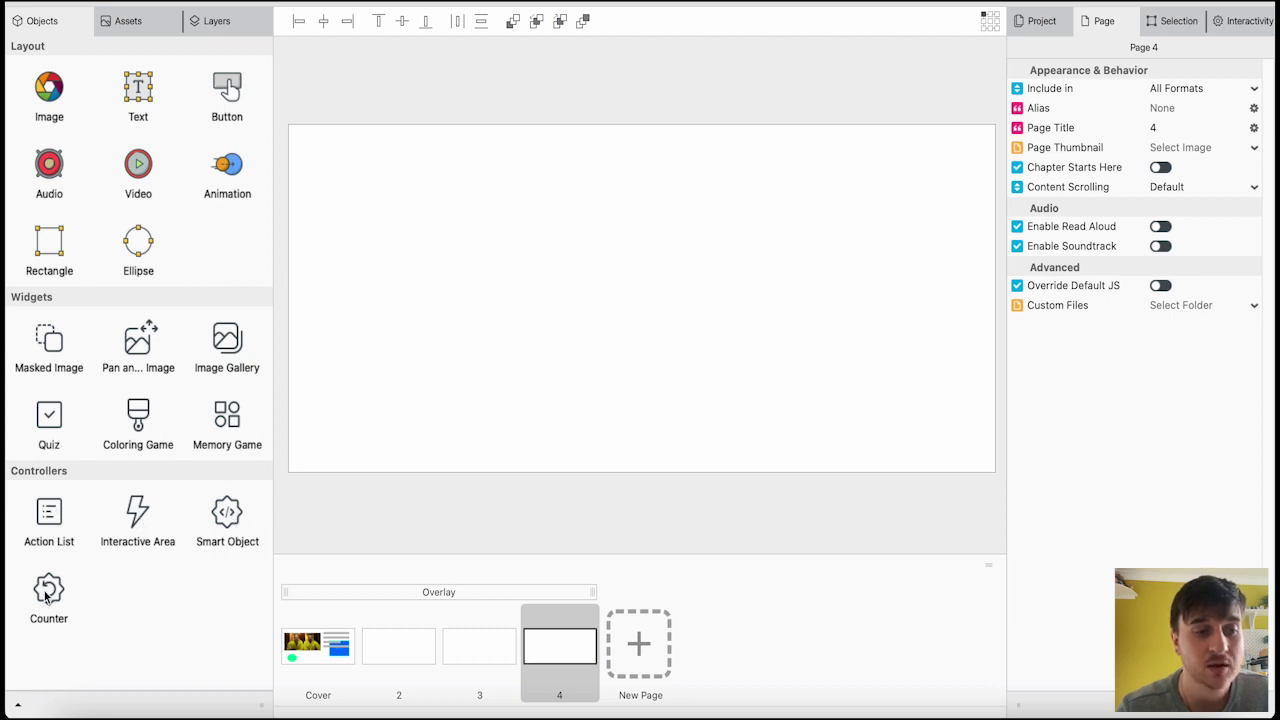
Place Interactive Area 1 at the top-left of page 4, keeping its default label.
drag(137, 517, 565, 297)
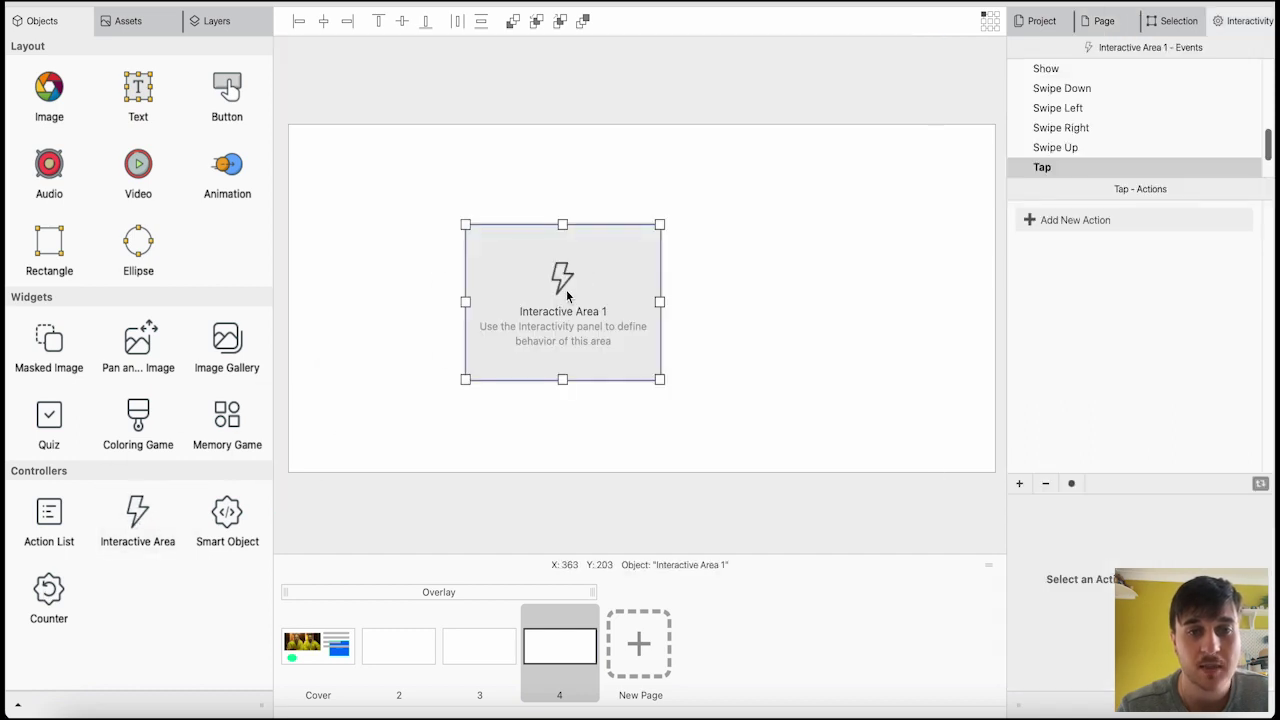
double_click(567, 295)
click(566, 293)
click(617, 341)
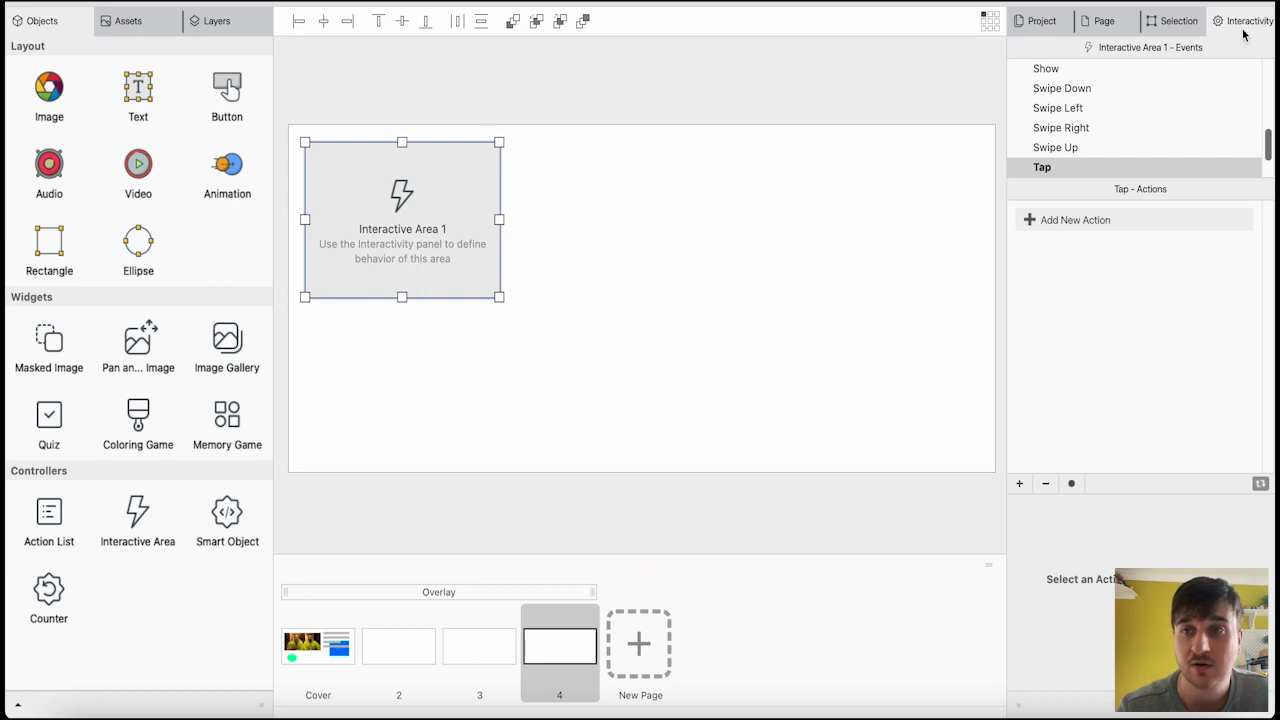
scroll(1100, 110, up, 5)
Make a Double Tap on the area play an audio file.
click(1068, 89)
click(1075, 220)
scroll(1060, 300, down, 3)
click(1092, 214)
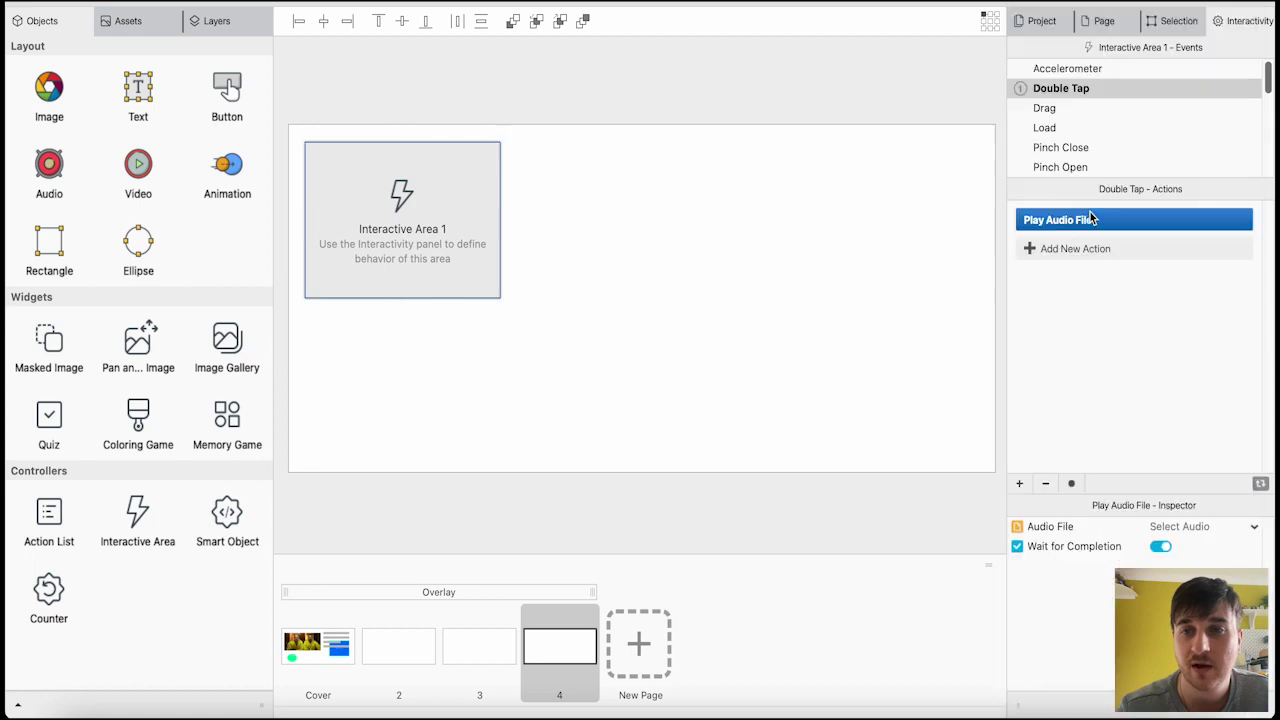
click(1178, 528)
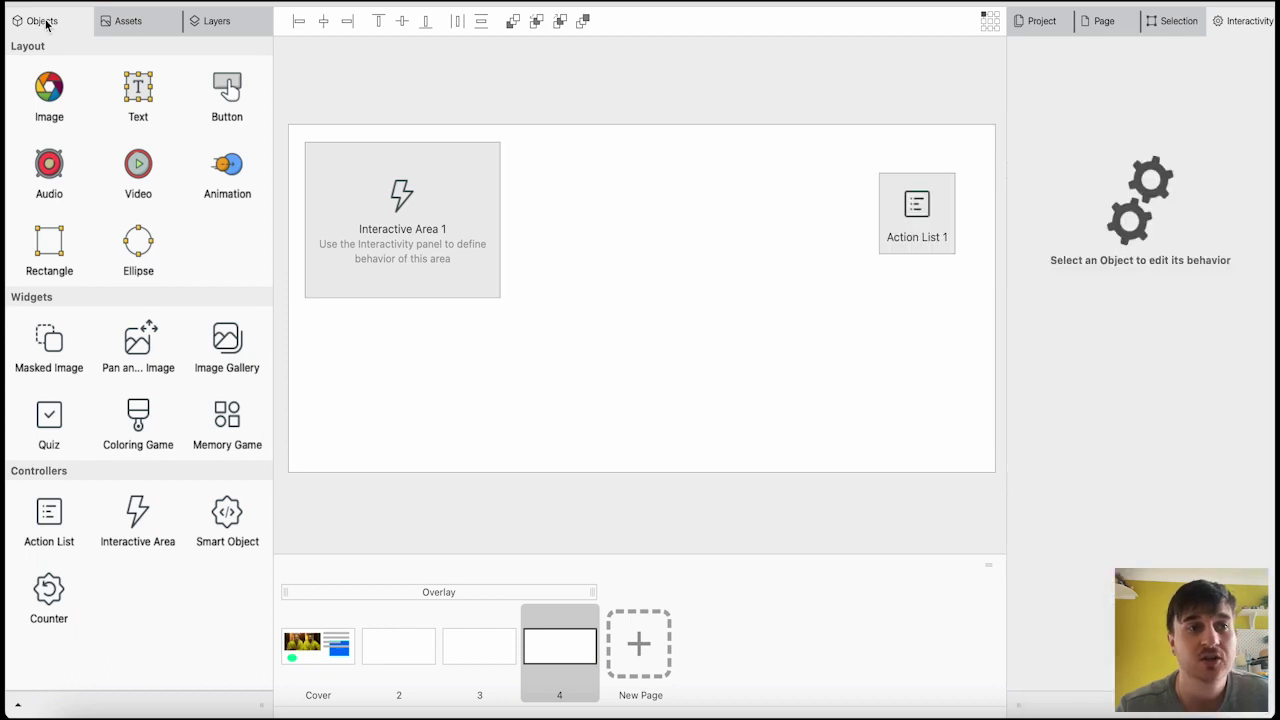
Inspect the jpeg image in the Assets library, then page 4's layer list.
click(133, 24)
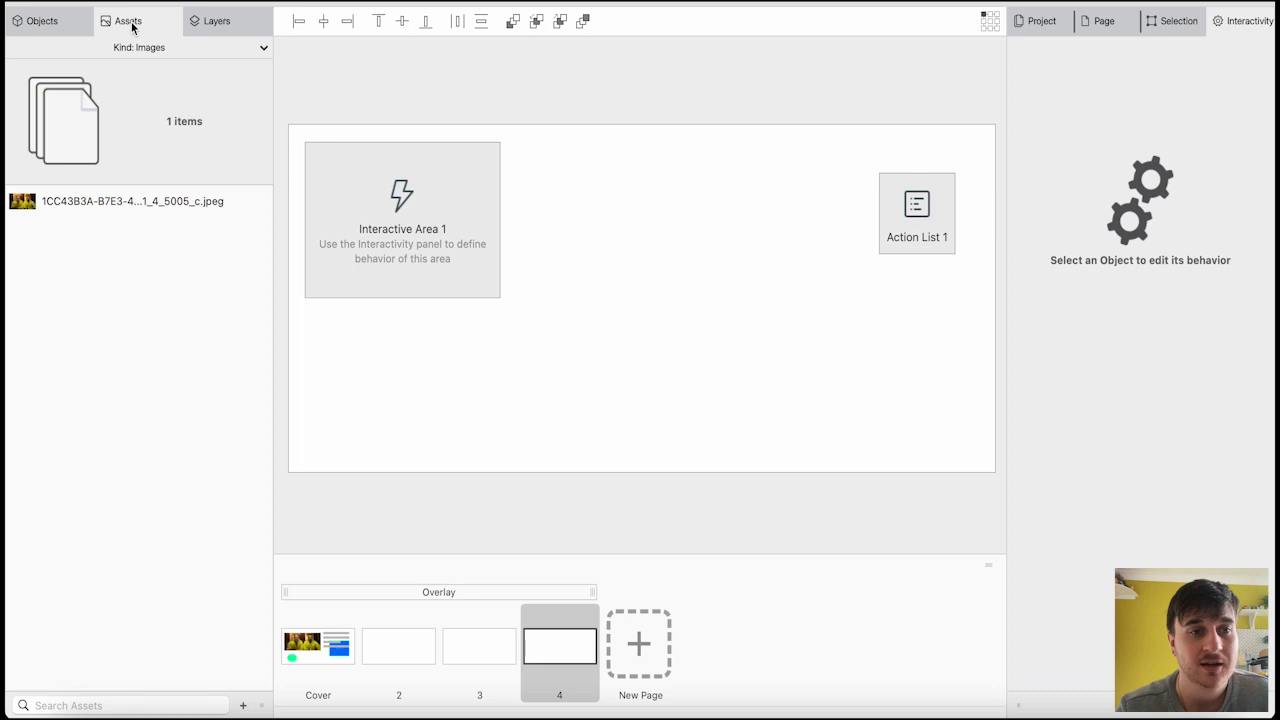
click(156, 201)
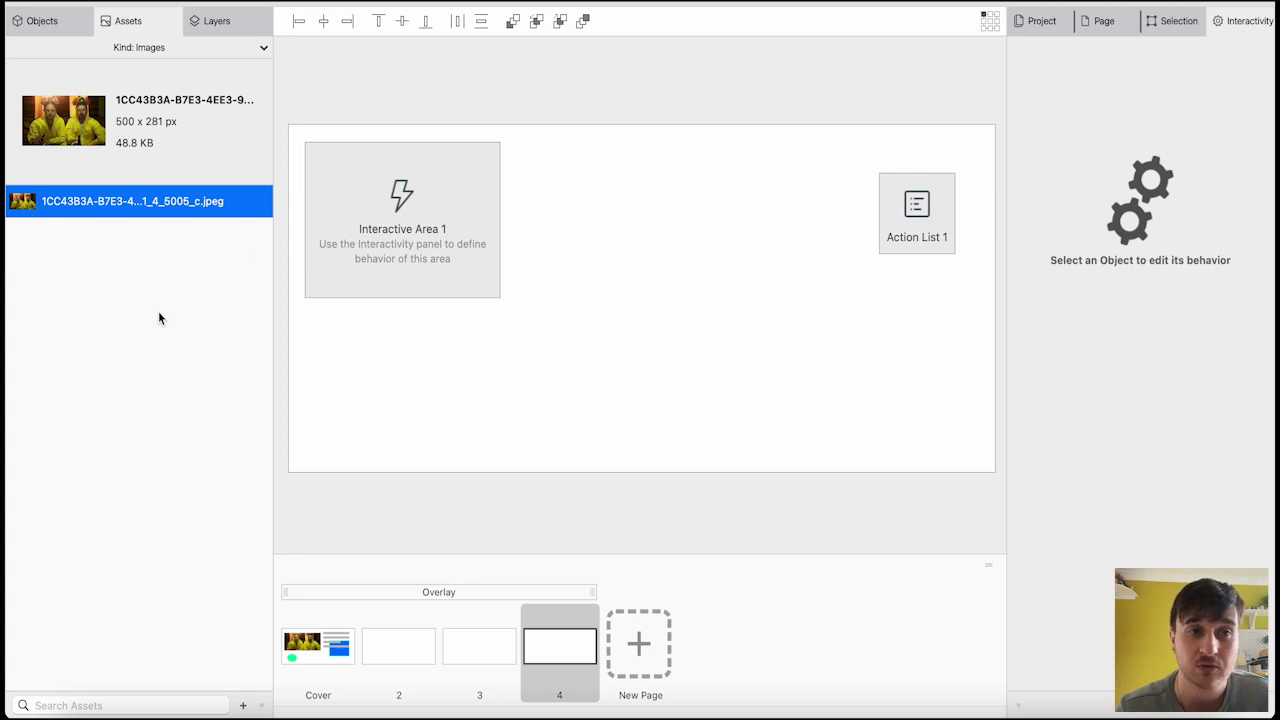
click(238, 27)
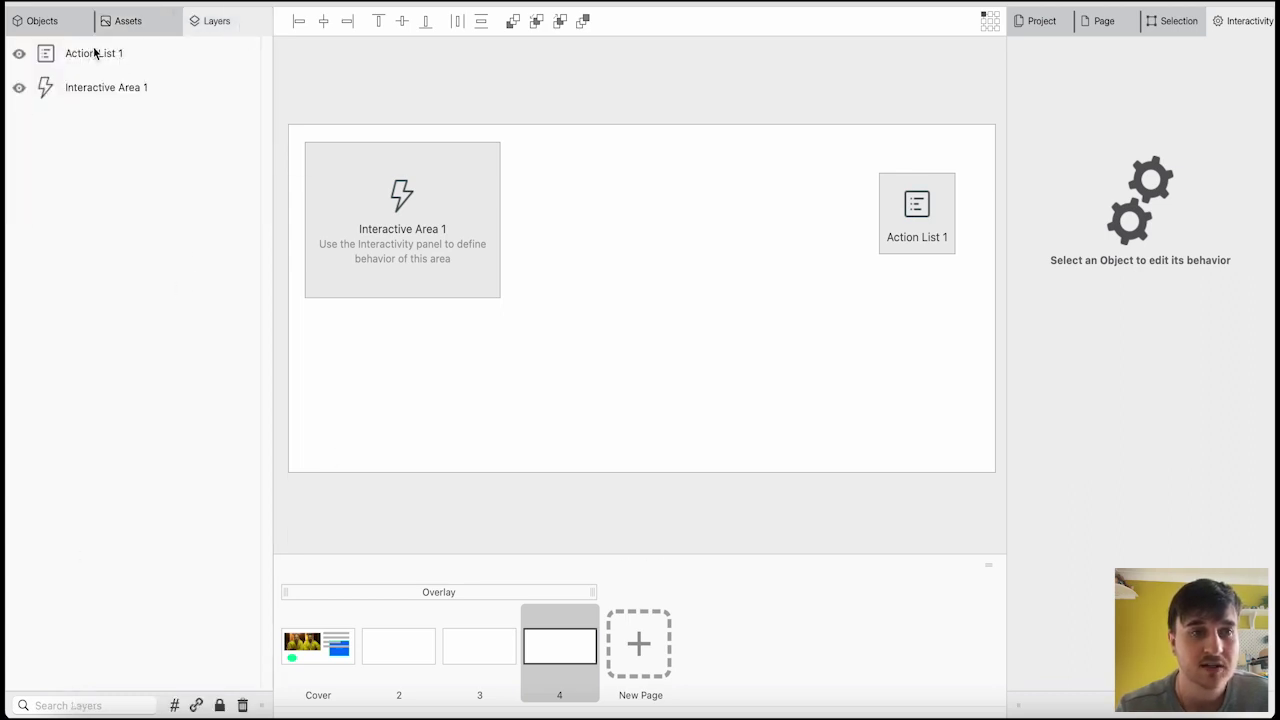
Go through pages 3 and 2 to the Cover, toggling its title, photo and Press here layers off and on.
click(494, 654)
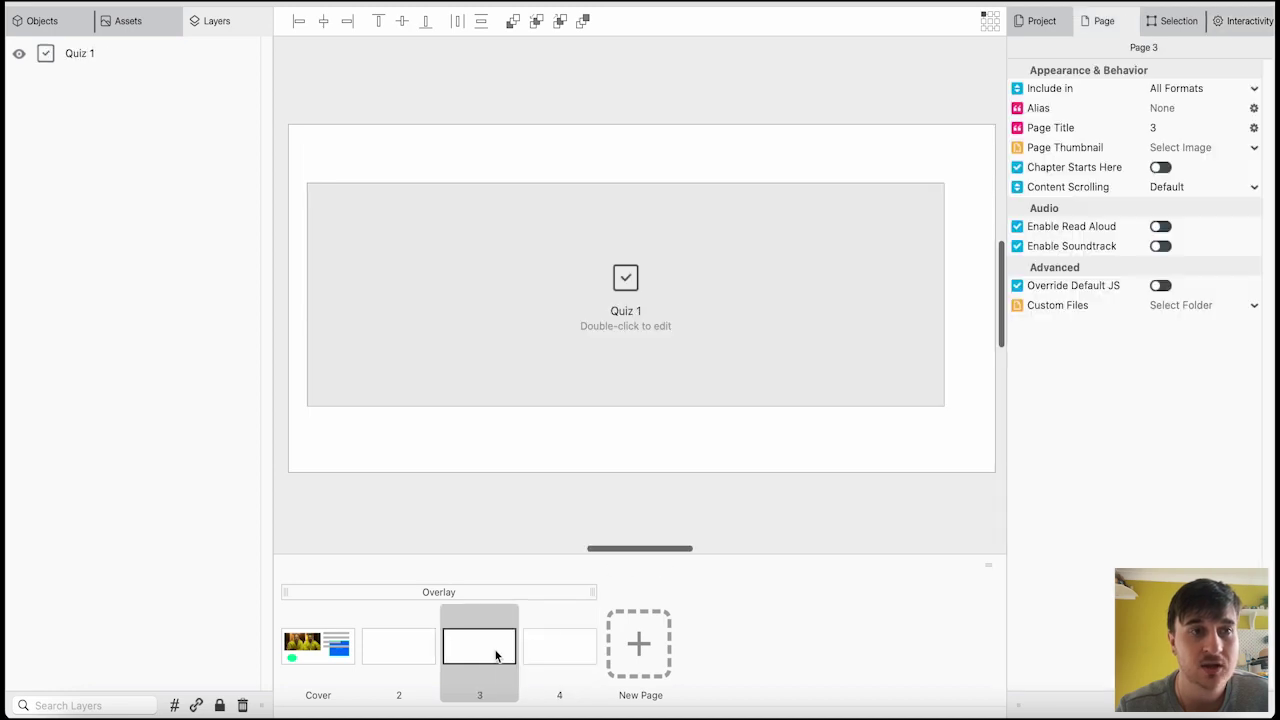
click(403, 652)
click(318, 645)
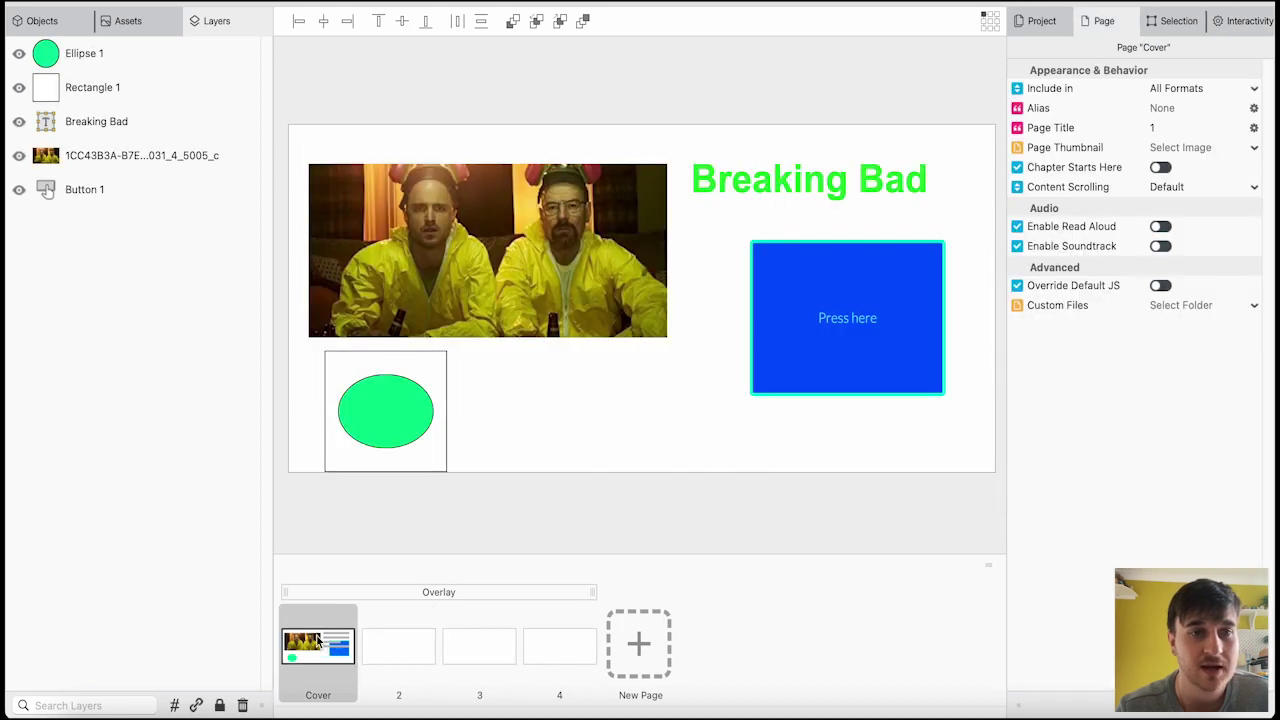
click(19, 121)
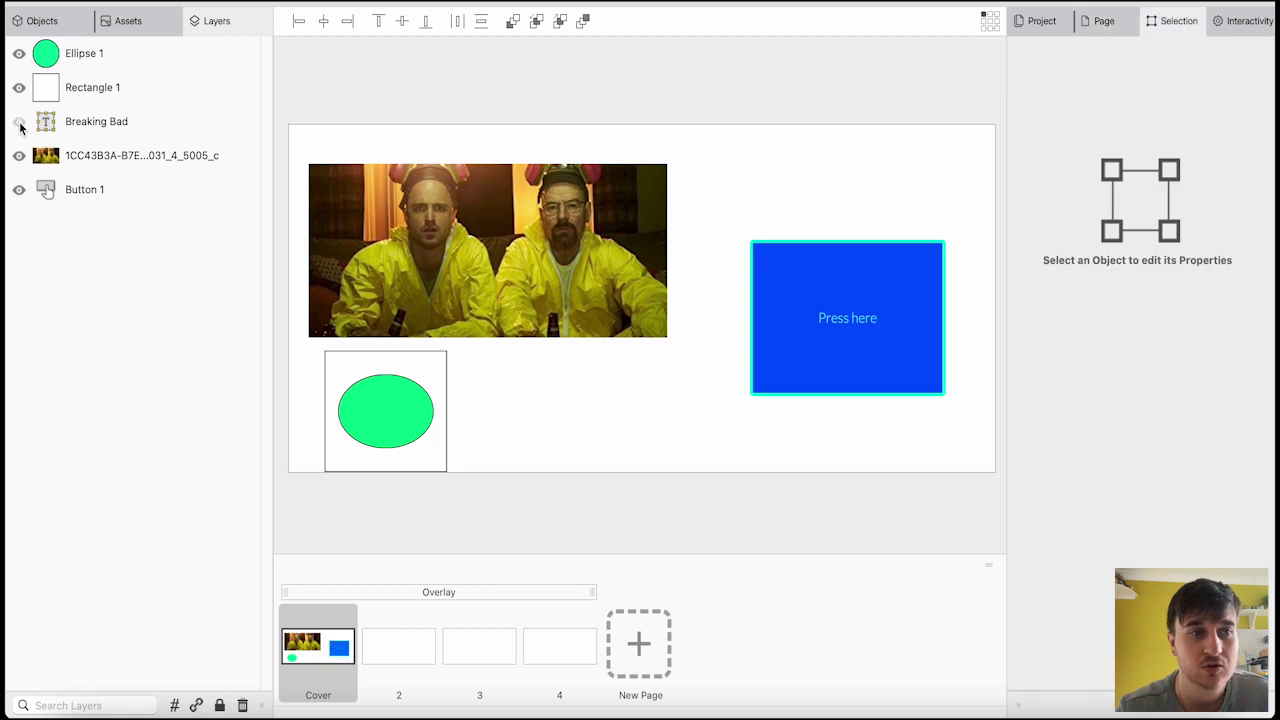
click(19, 121)
click(19, 157)
click(19, 157)
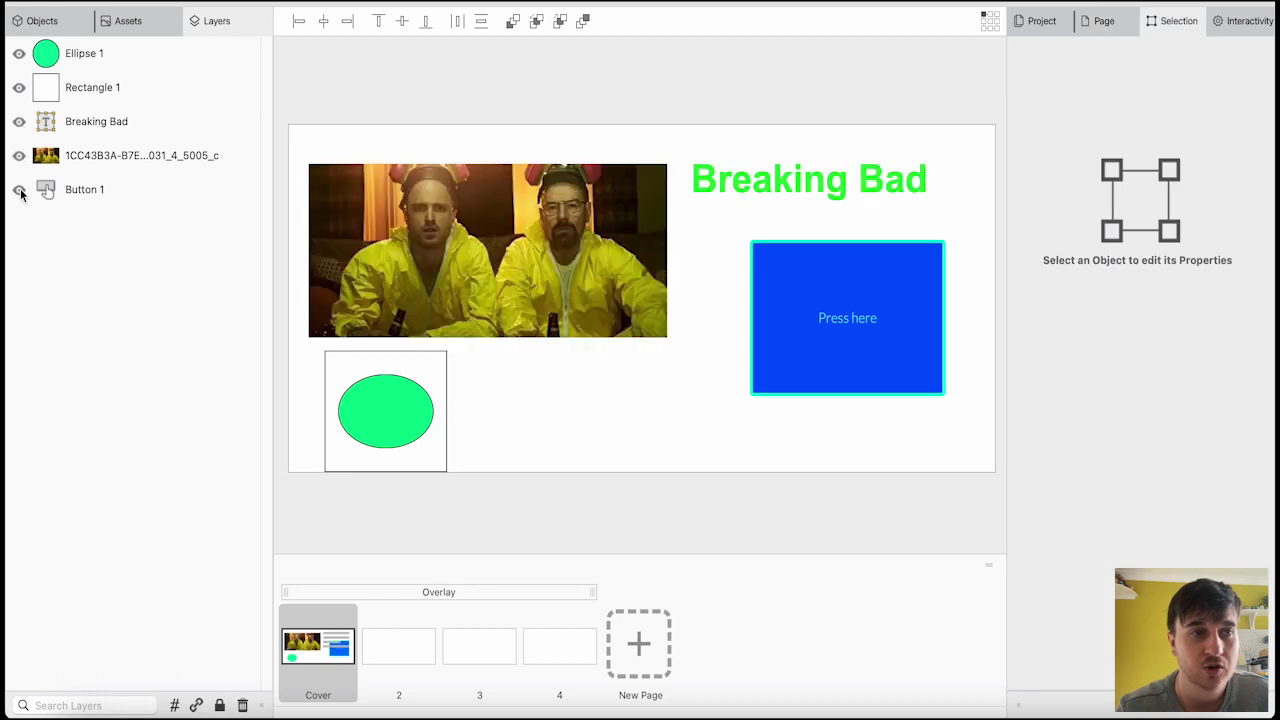
click(19, 190)
click(19, 190)
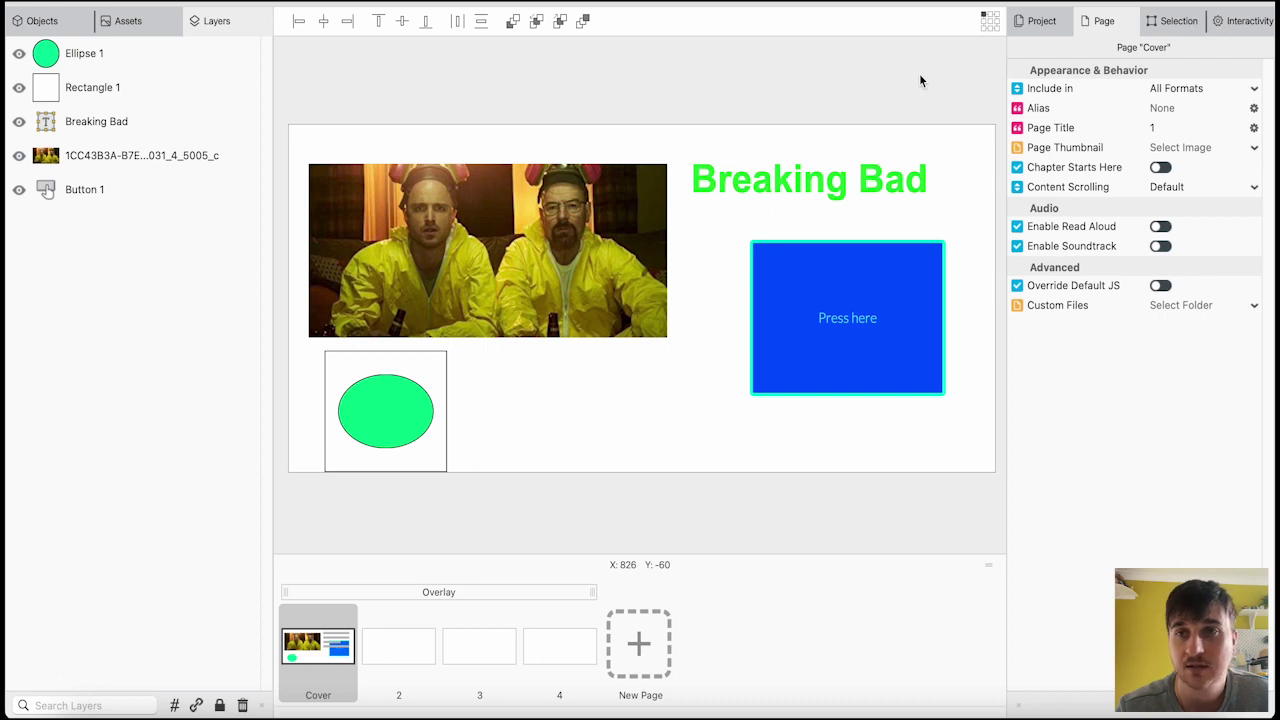
Review the project, page and selection/interactivity property panels, ending on project properties.
click(1059, 24)
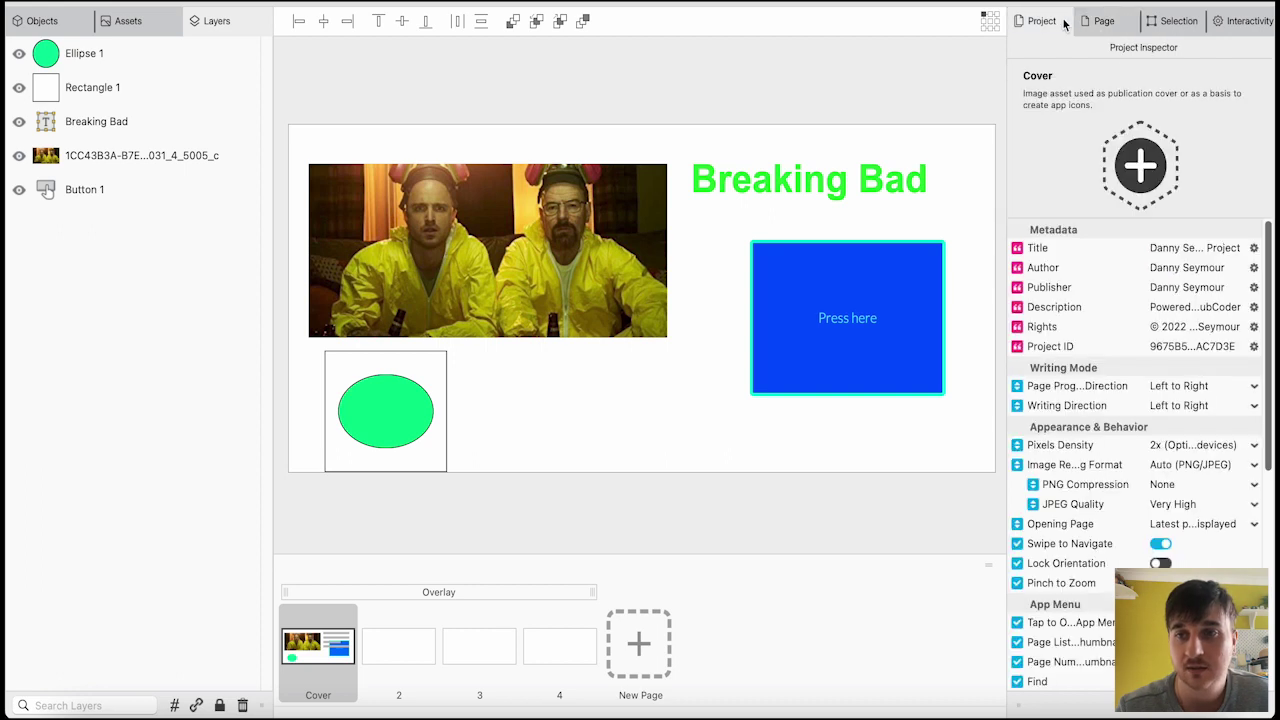
click(1103, 24)
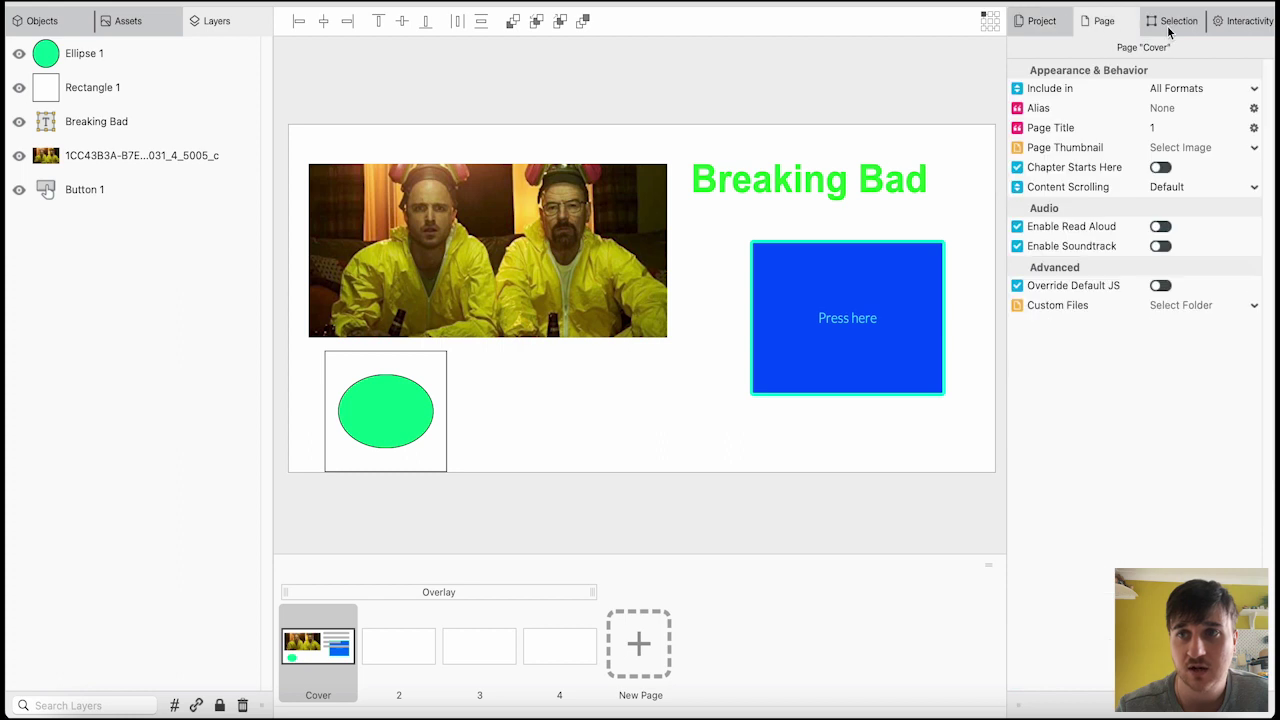
click(1170, 28)
click(1234, 28)
click(1053, 24)
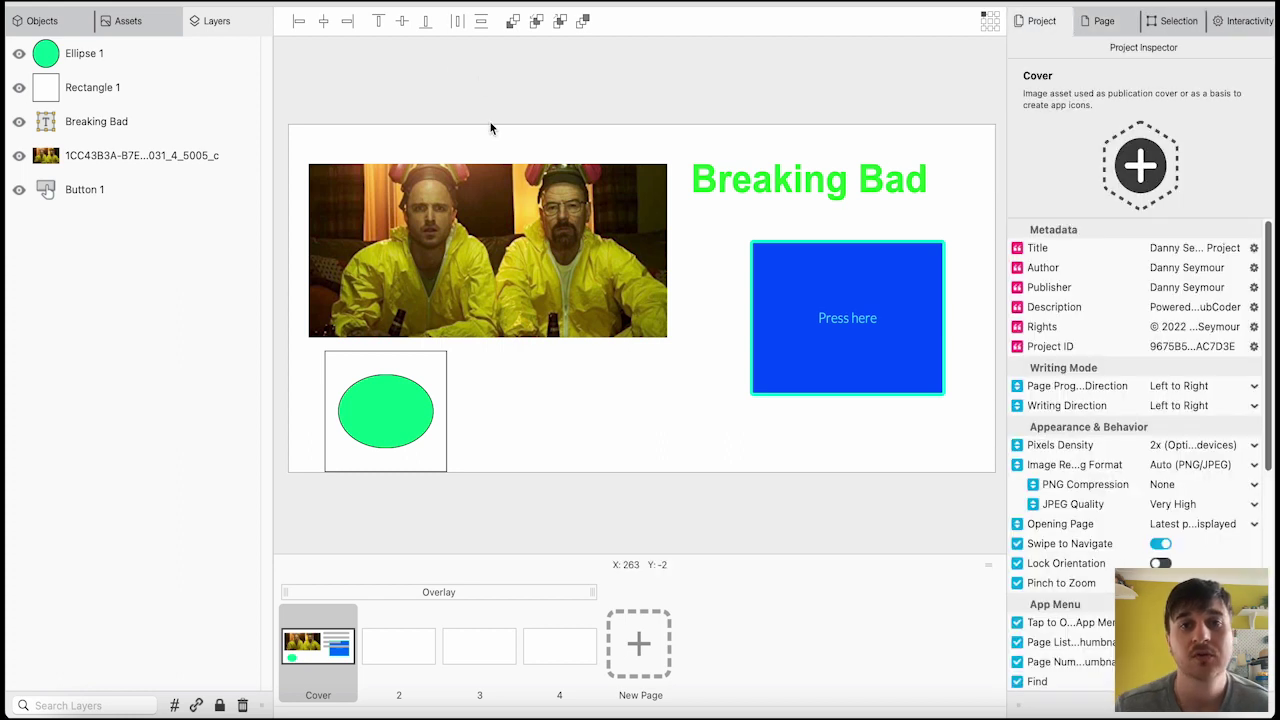
Preview the whole project in Google Chrome, continuing despite the warnings.
click(545, 30)
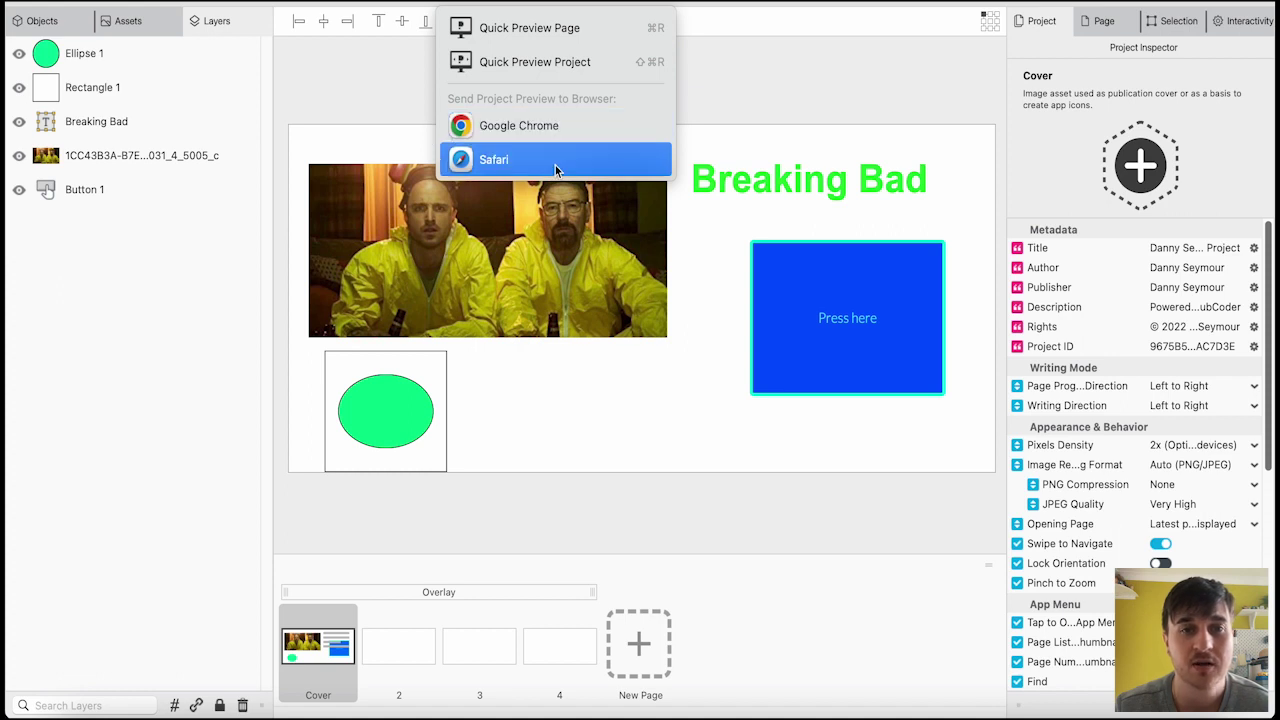
click(558, 126)
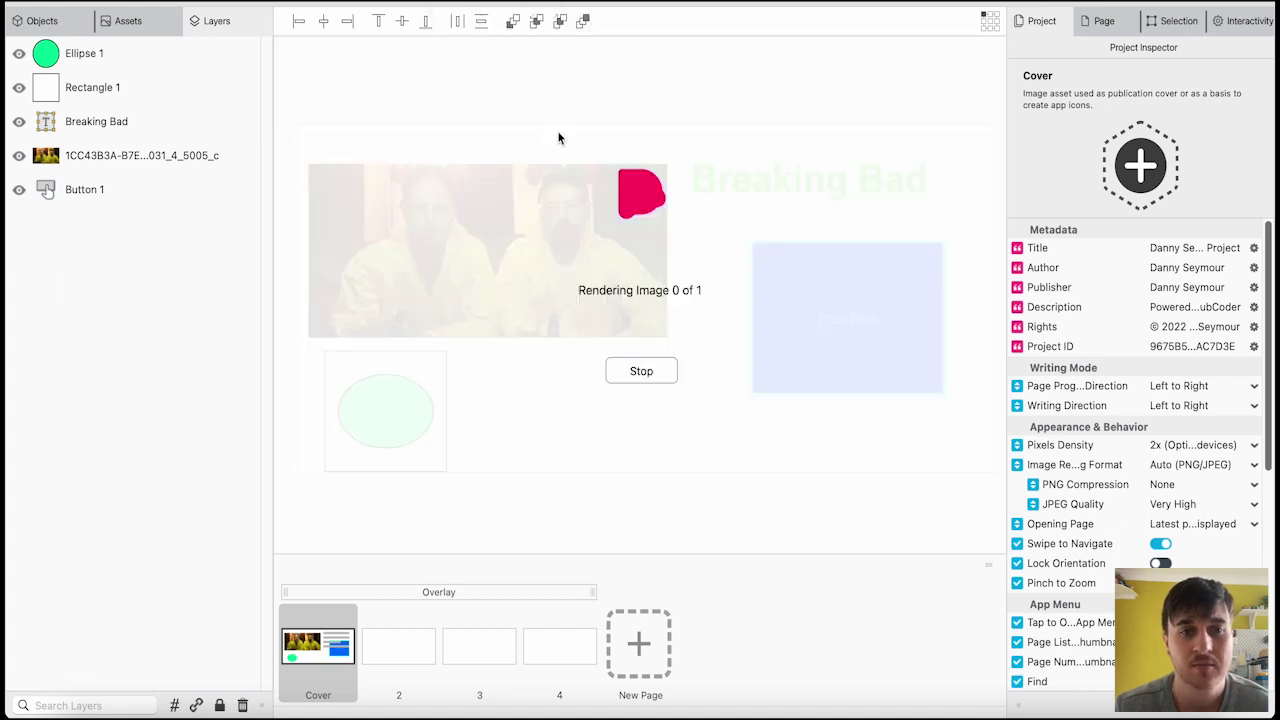
click(936, 477)
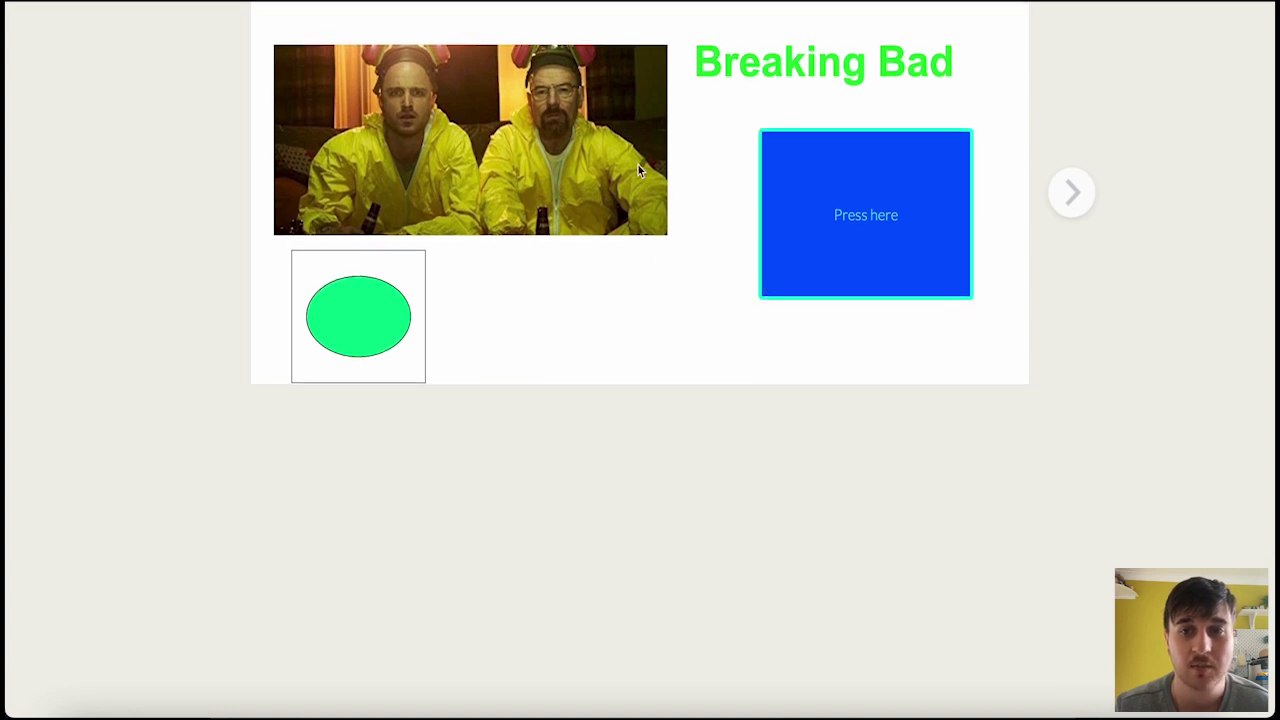
Tap the blue Press here button in the preview to play its scale-and-rotate animation.
click(860, 216)
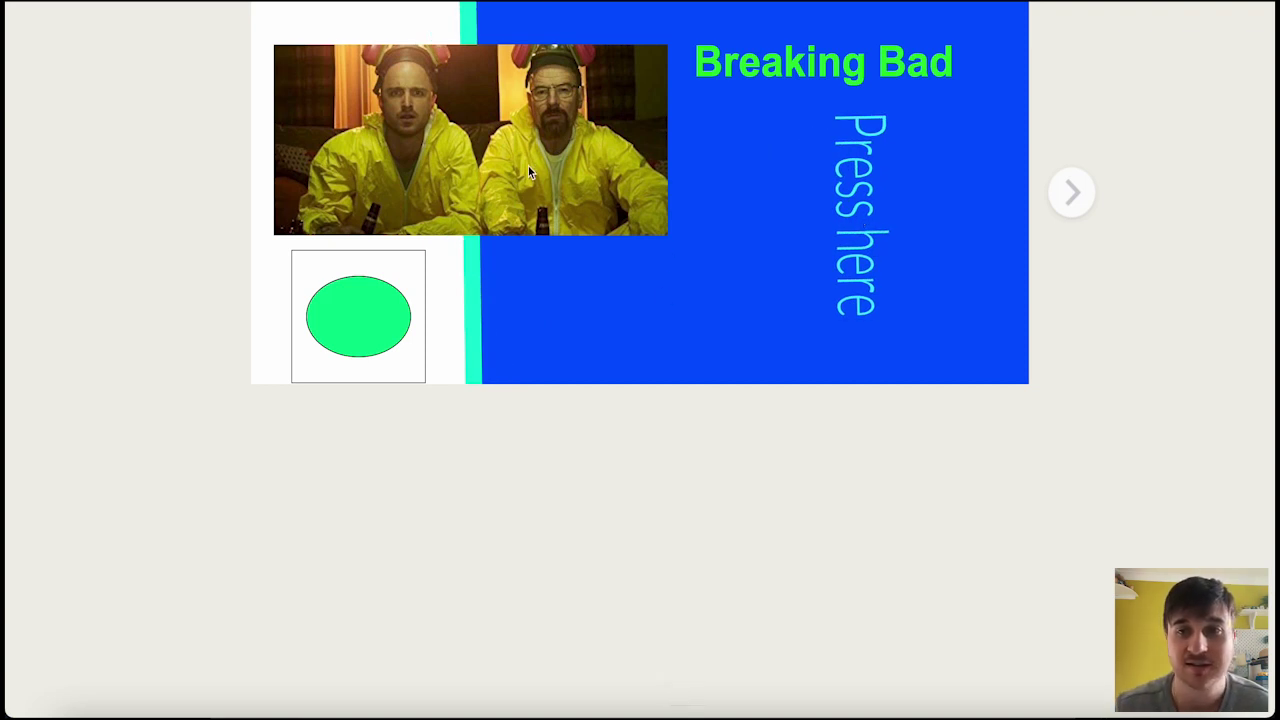
On the coloring page, draw a gold loop, then erase it with the largest eraser.
click(1071, 192)
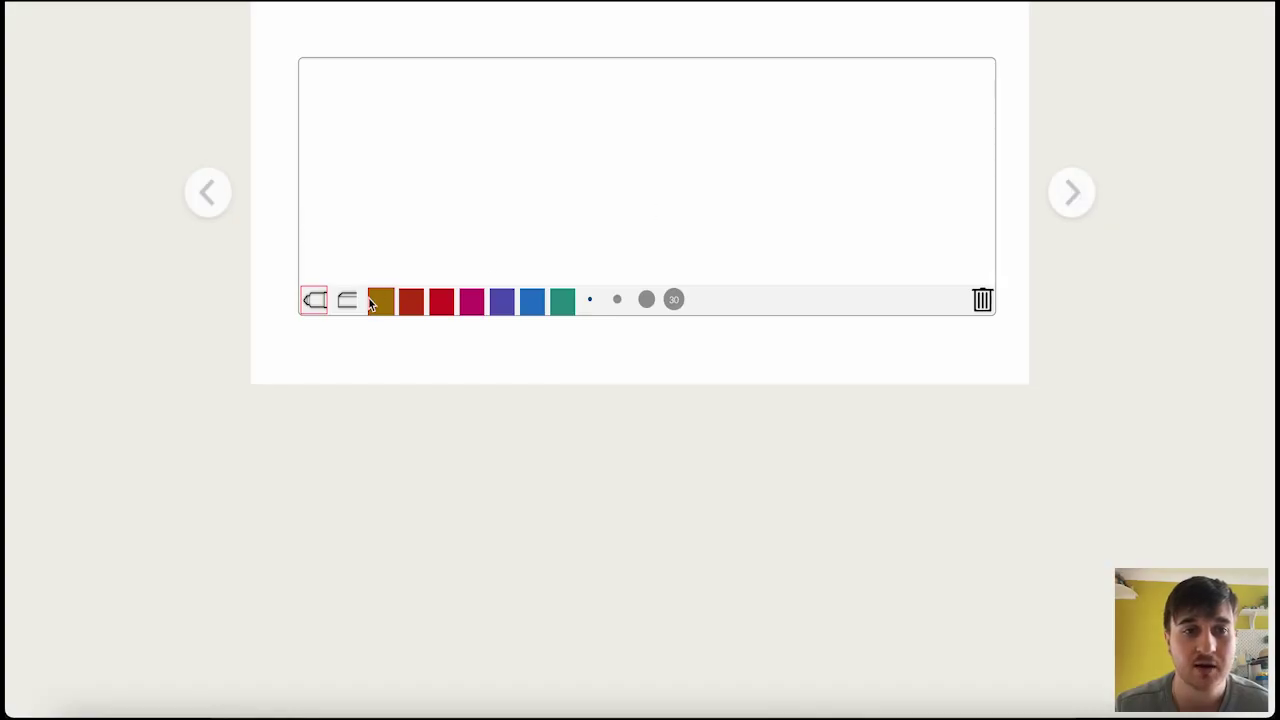
mouse_move(379, 187)
mouse_down()
mouse_move(424, 130)
mouse_move(502, 108)
mouse_move(471, 215)
mouse_up()
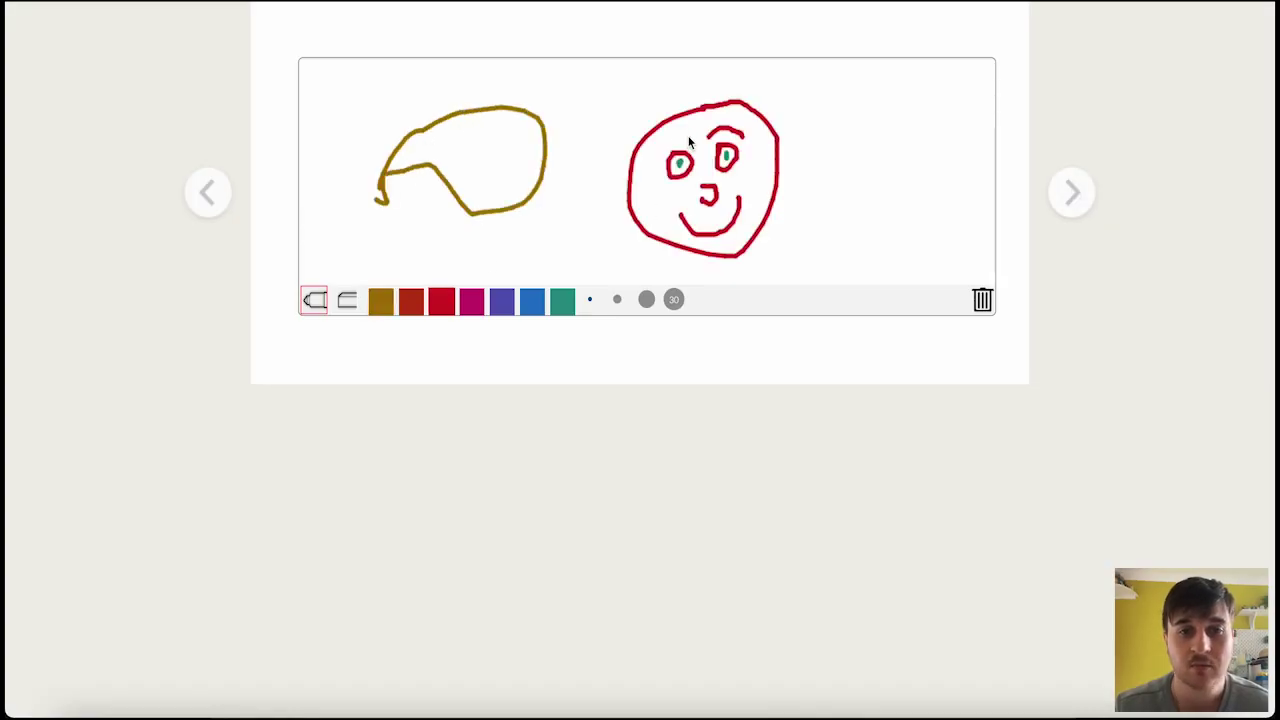
drag(690, 134, 644, 176)
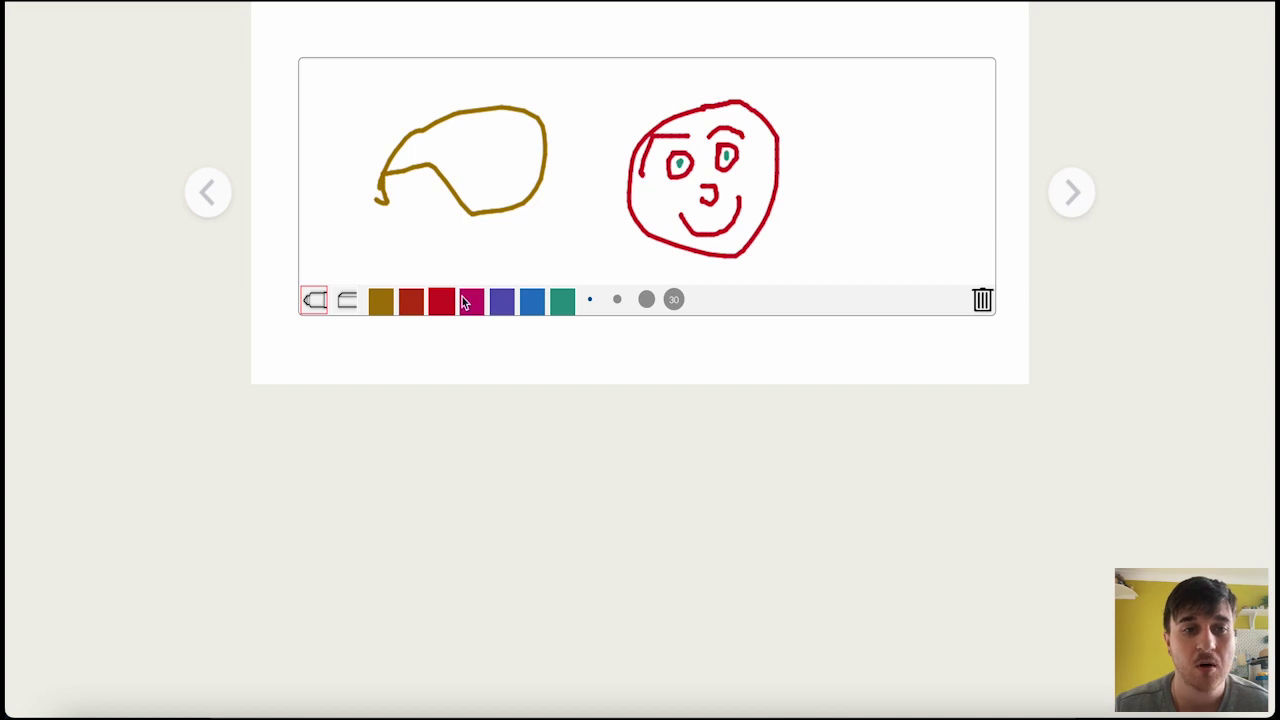
click(347, 300)
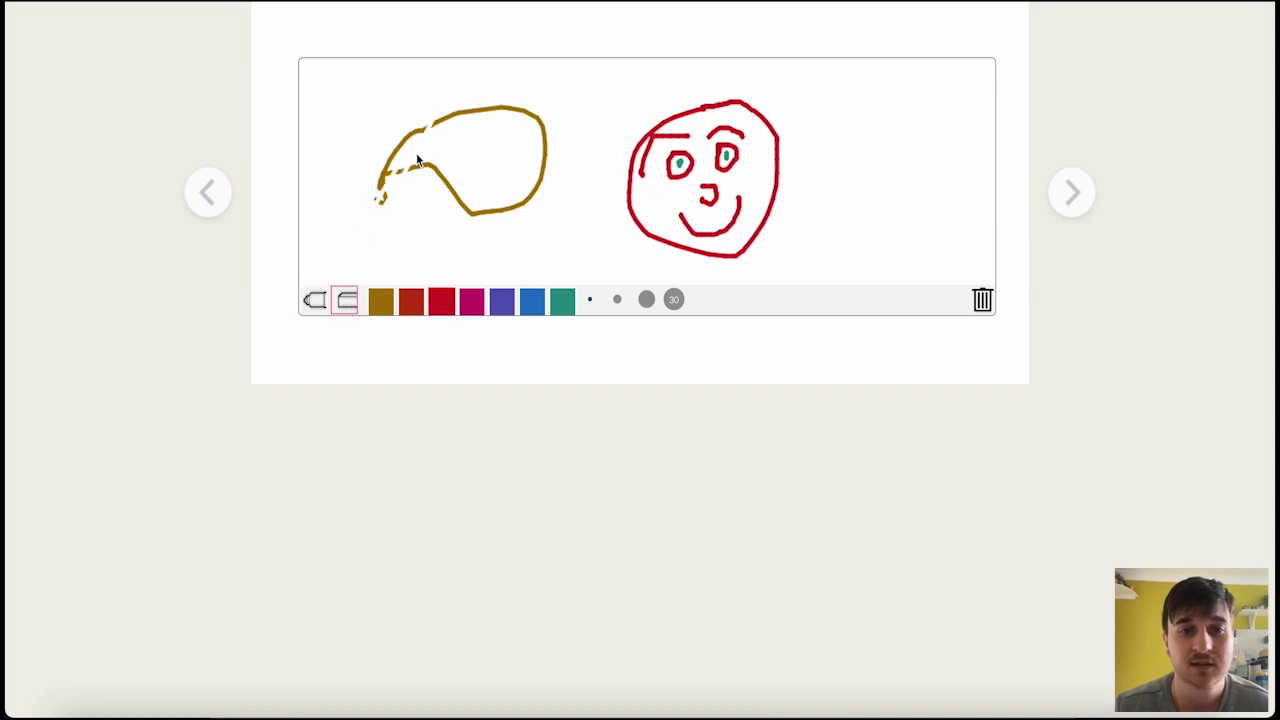
mouse_move(382, 207)
mouse_down()
mouse_move(439, 110)
mouse_move(527, 108)
mouse_up()
click(645, 302)
mouse_move(550, 165)
mouse_down()
mouse_move(394, 198)
mouse_move(560, 115)
mouse_move(481, 89)
mouse_move(519, 114)
mouse_up()
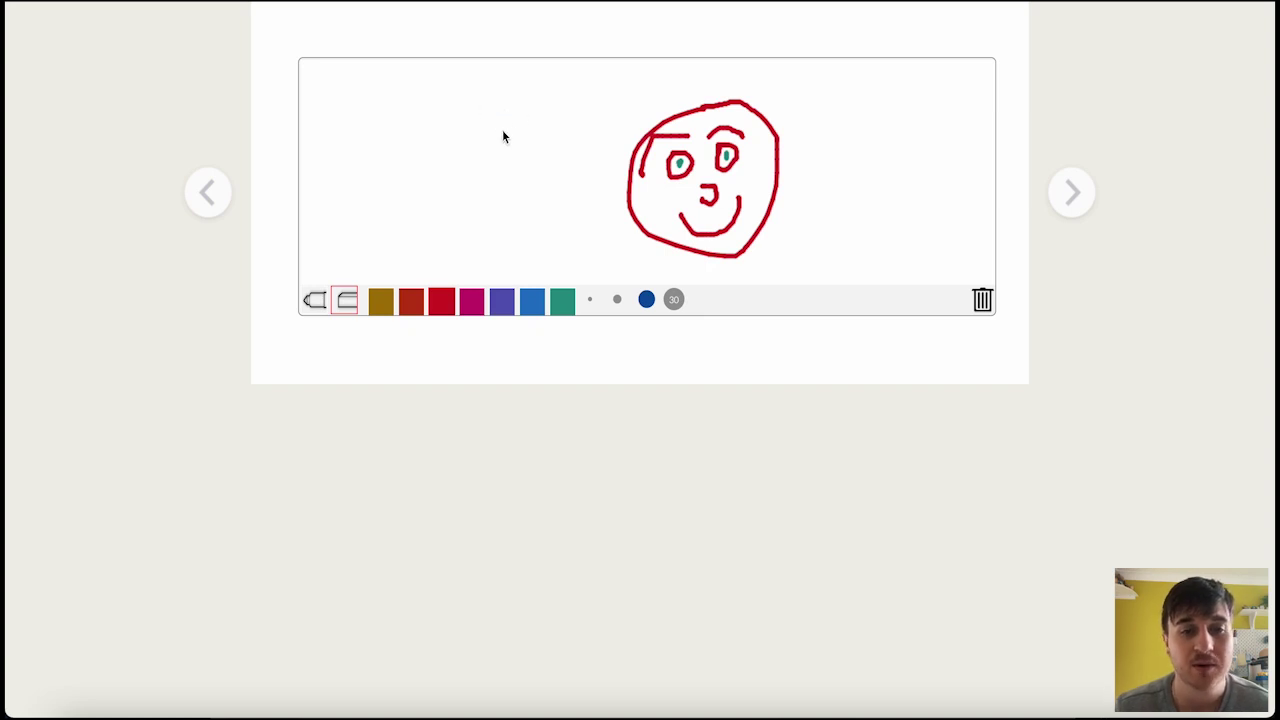
Scribble thick green over the red face, then advance to the quiz page.
click(502, 304)
click(538, 306)
click(572, 304)
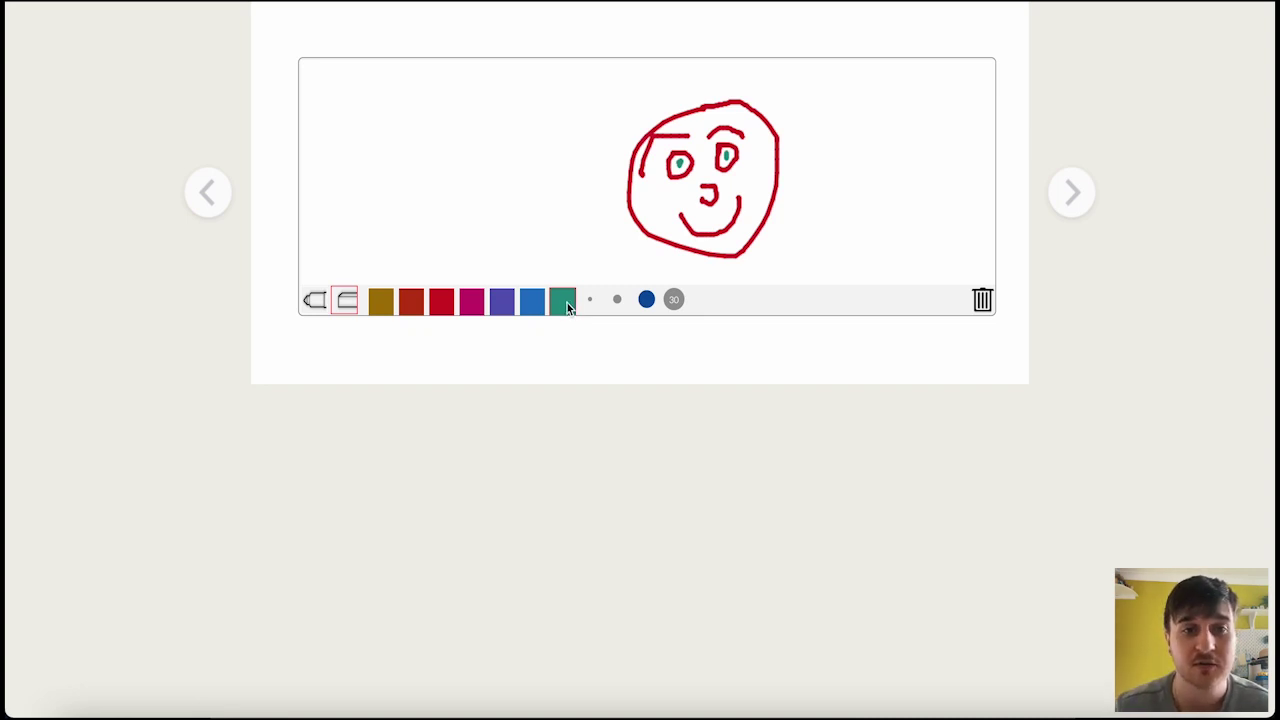
mouse_move(540, 170)
mouse_down()
mouse_move(595, 108)
mouse_move(702, 80)
mouse_up()
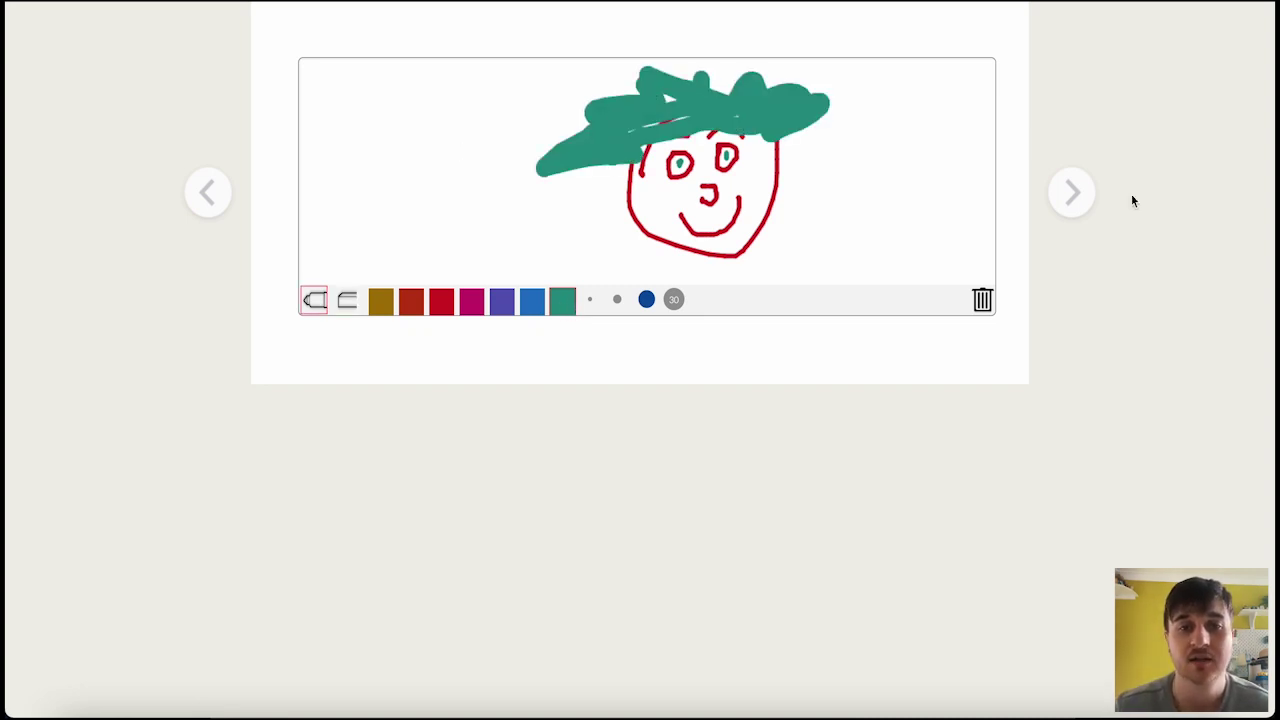
click(1071, 193)
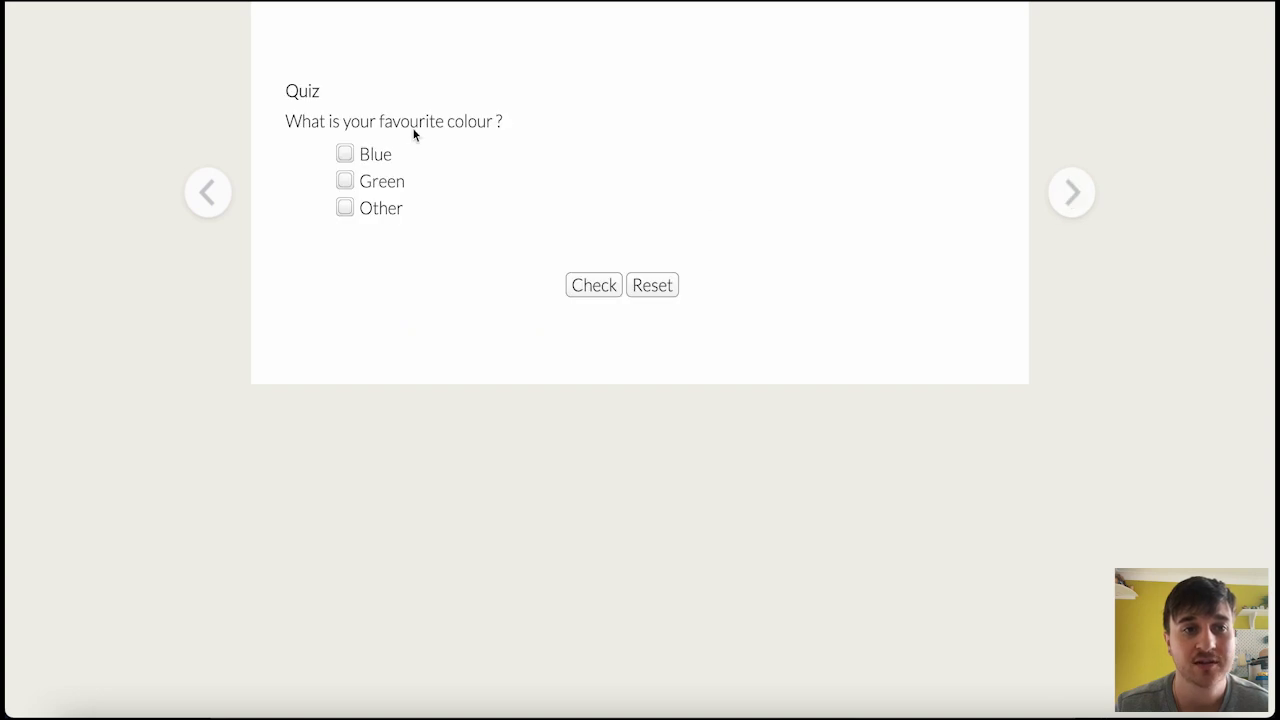
Tick the Blue, Green and Other answers and advance to the final page.
click(345, 154)
click(345, 181)
click(345, 208)
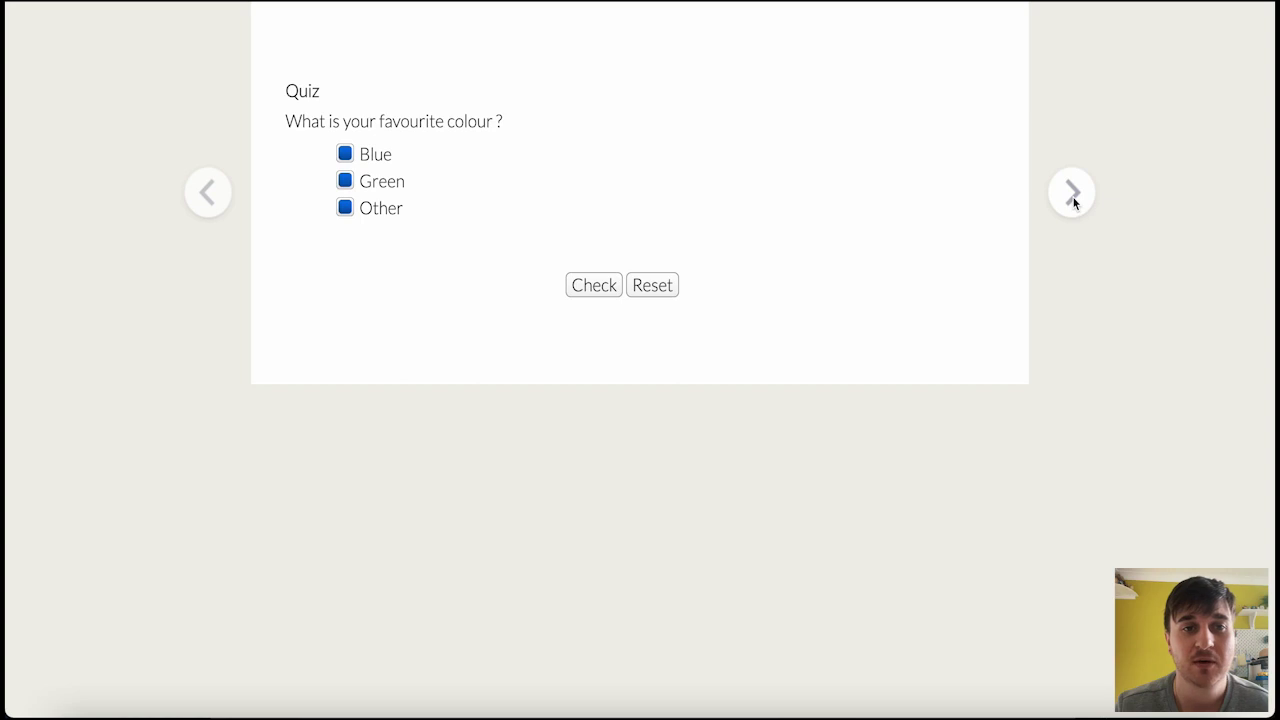
click(1072, 195)
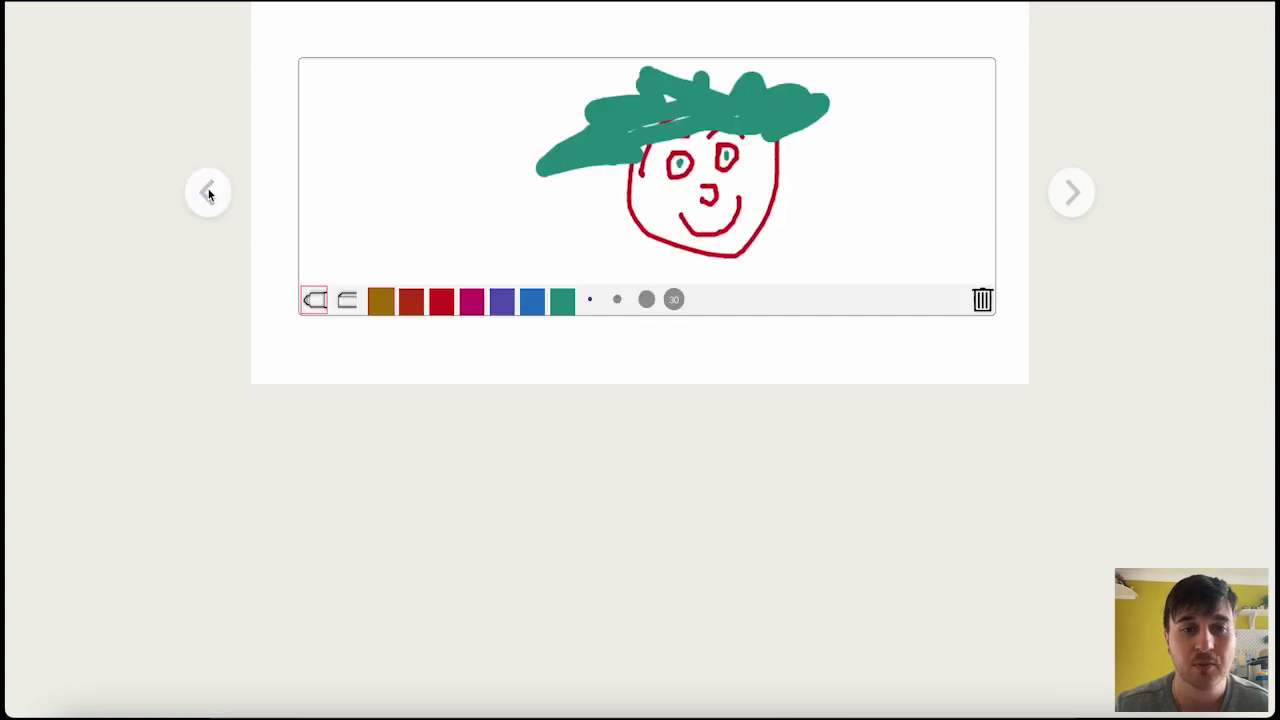
Return the preview to the cover, then bring back PubCoder's Project Settings window and nudge it up.
click(206, 192)
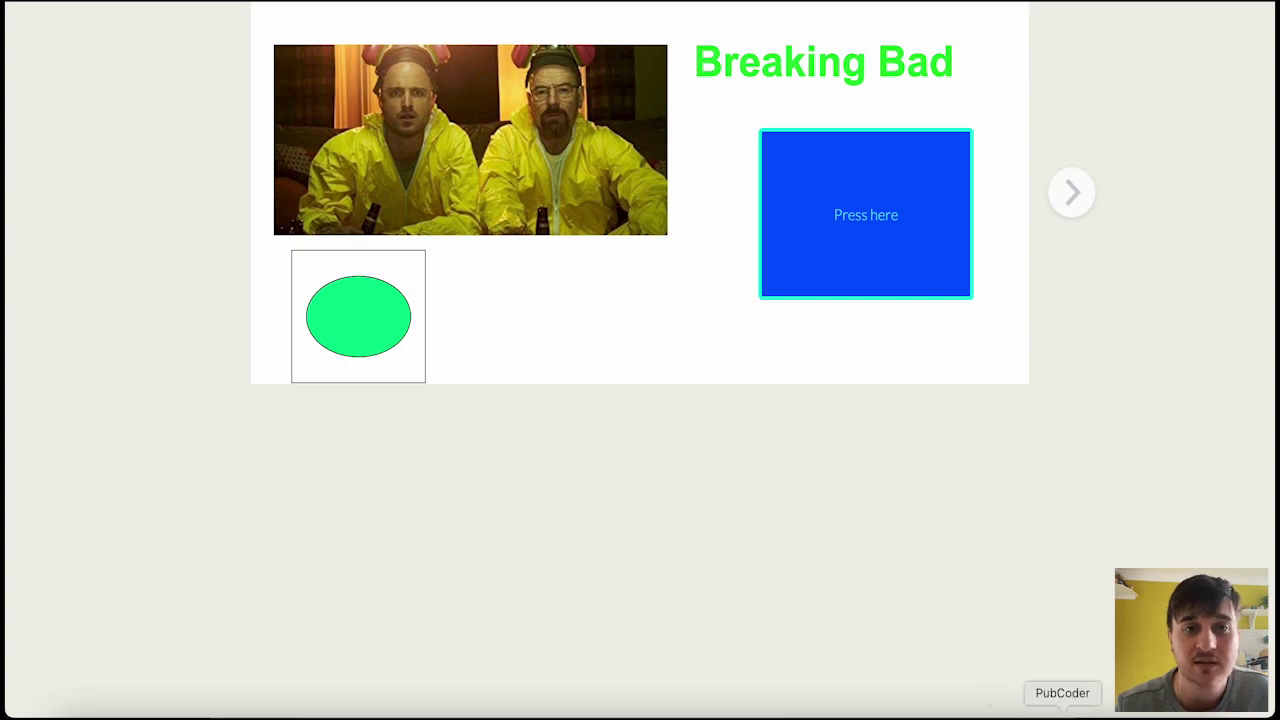
click(1066, 710)
drag(400, 145, 389, 94)
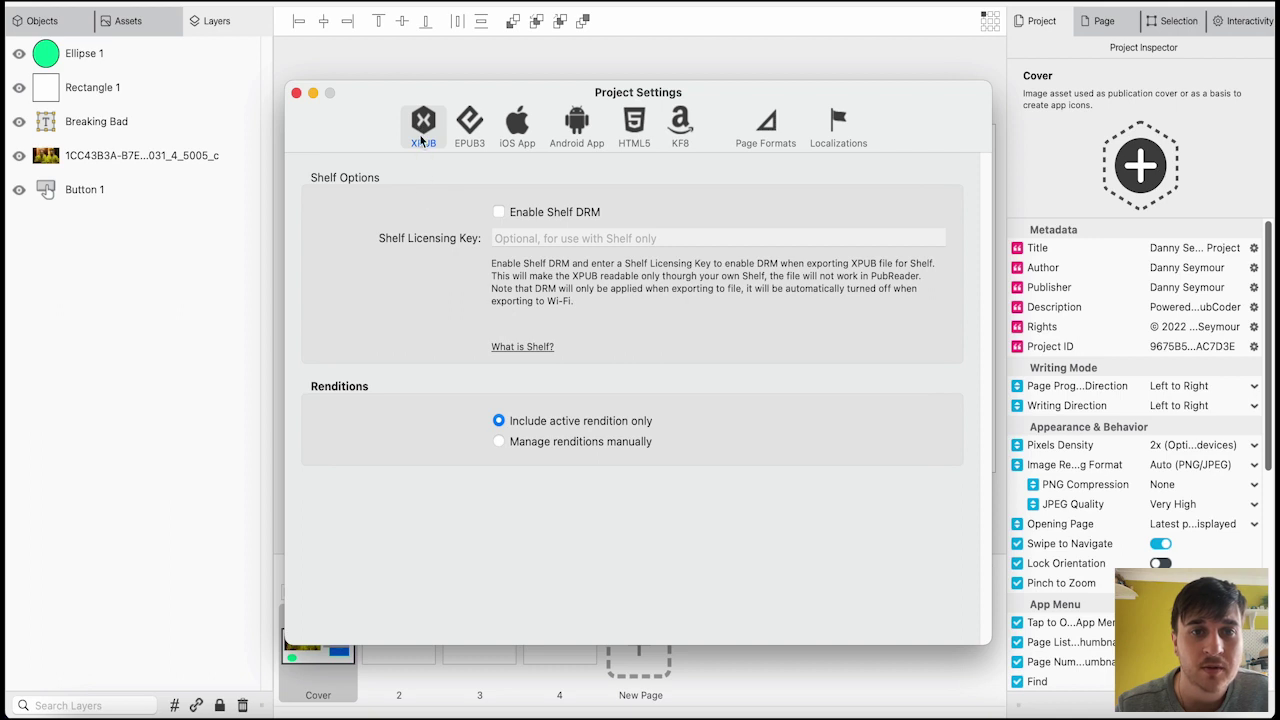
Look through the EPUB3, iOS App, Android App, HTML5, KF8, Page Formats and Localizations tabs, then close Project Settings.
click(478, 140)
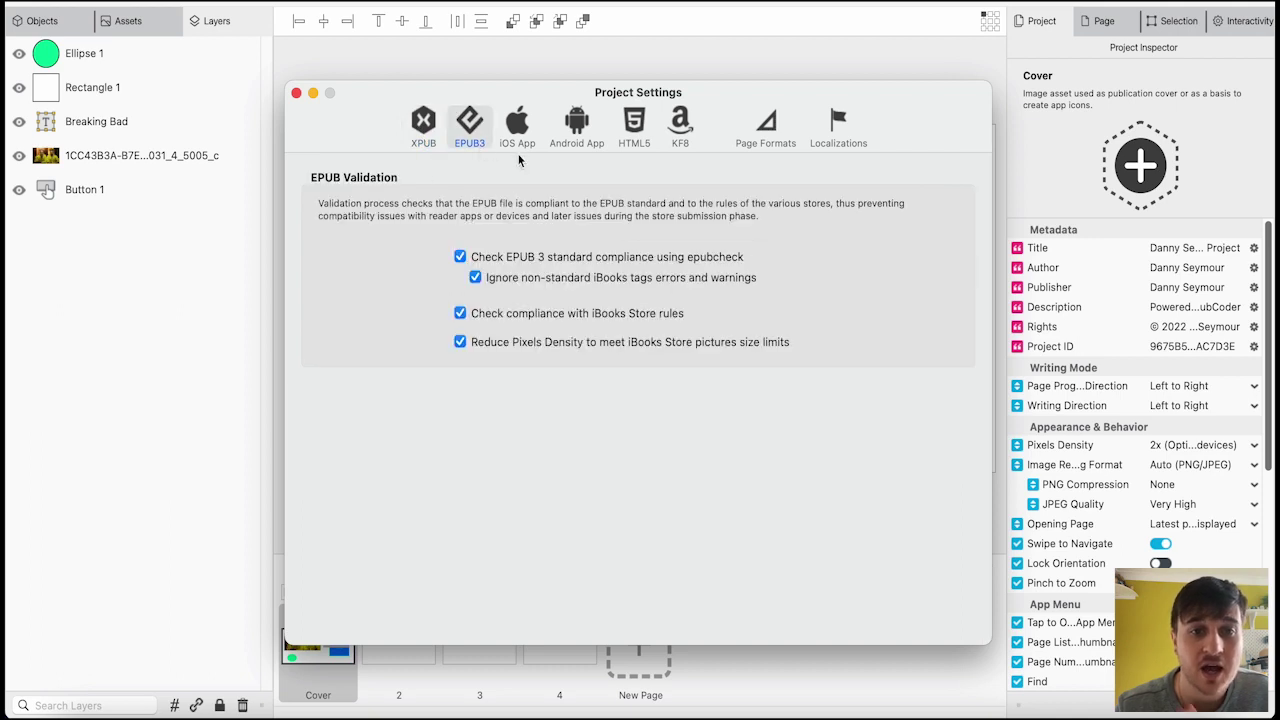
click(518, 136)
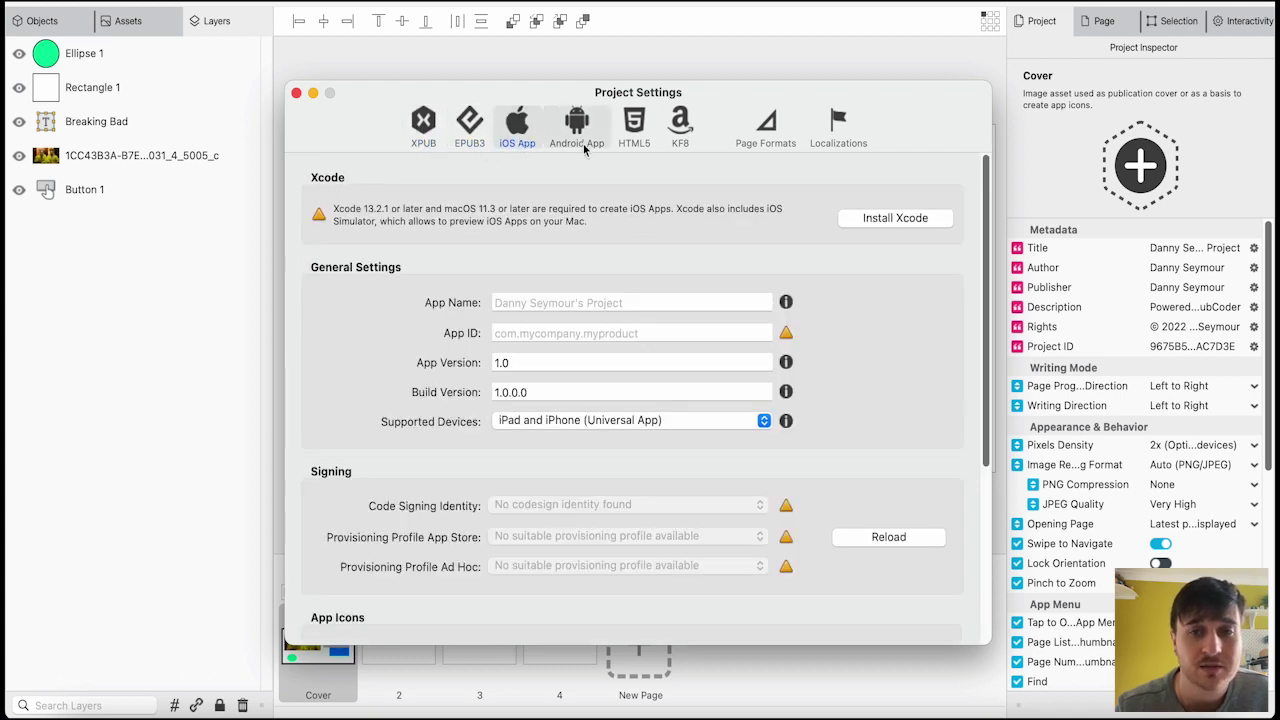
click(580, 146)
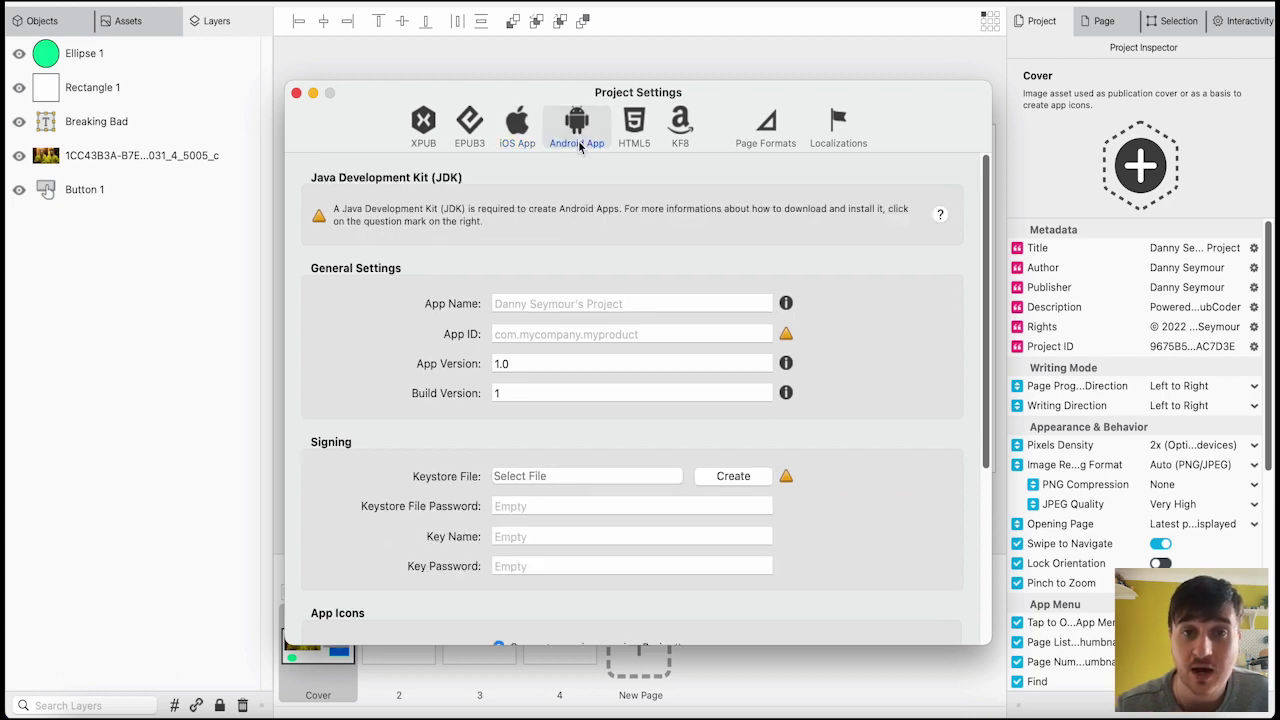
click(652, 136)
click(686, 138)
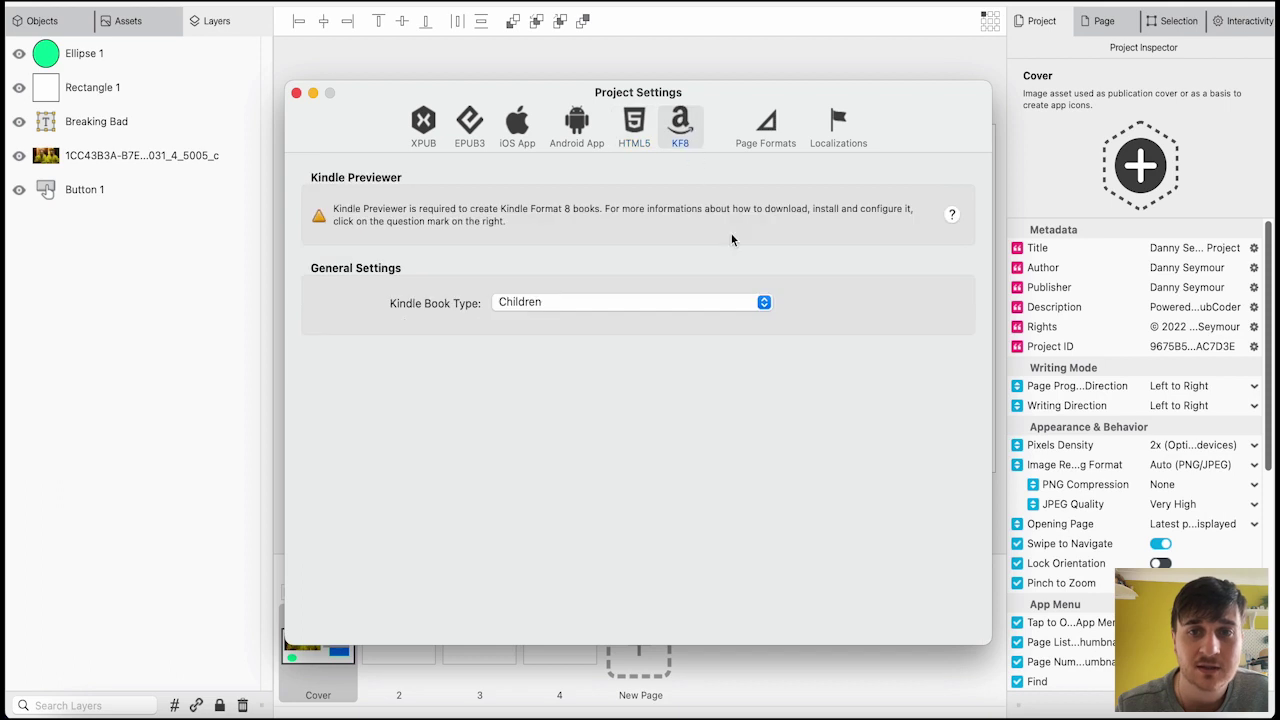
click(778, 122)
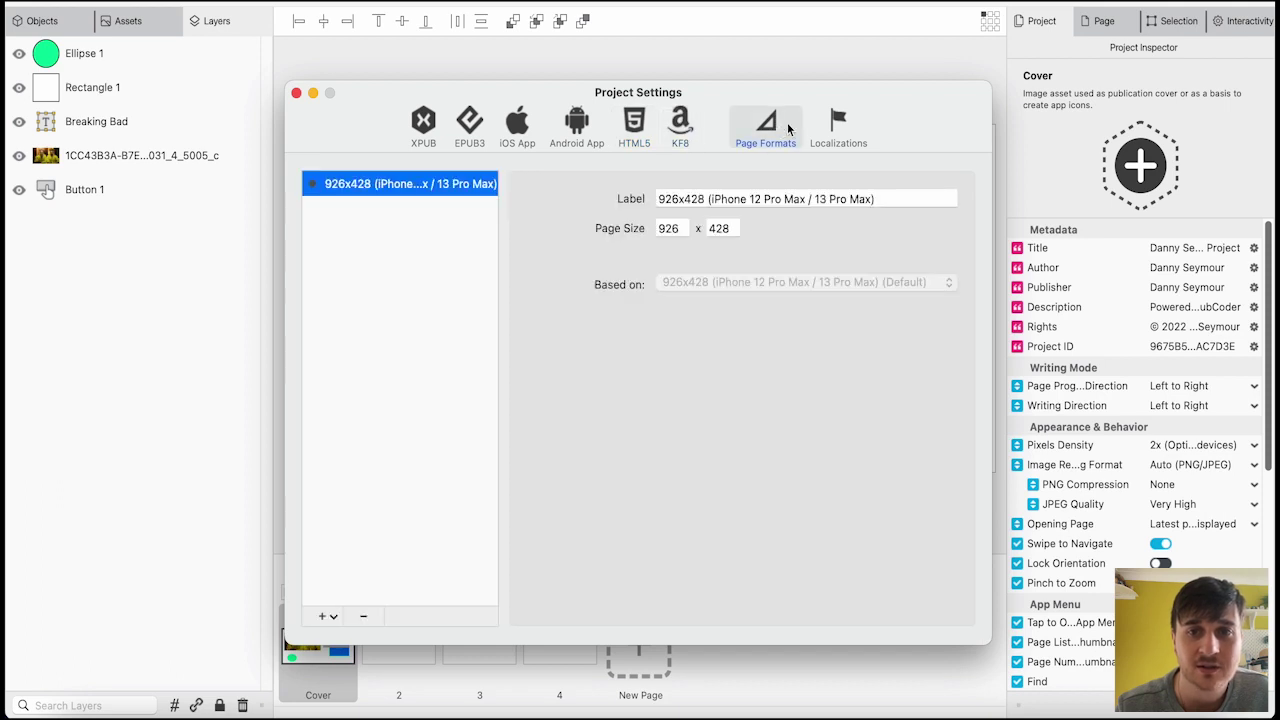
click(838, 128)
click(296, 92)
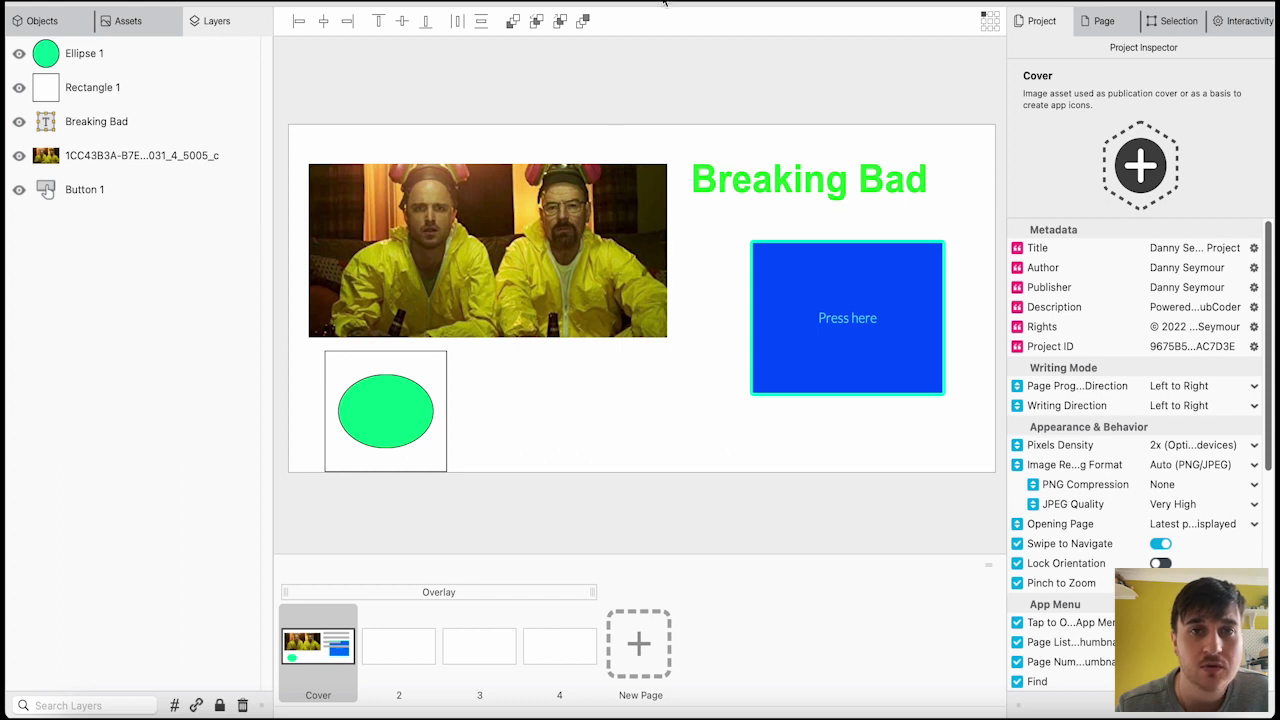
click(670, 18)
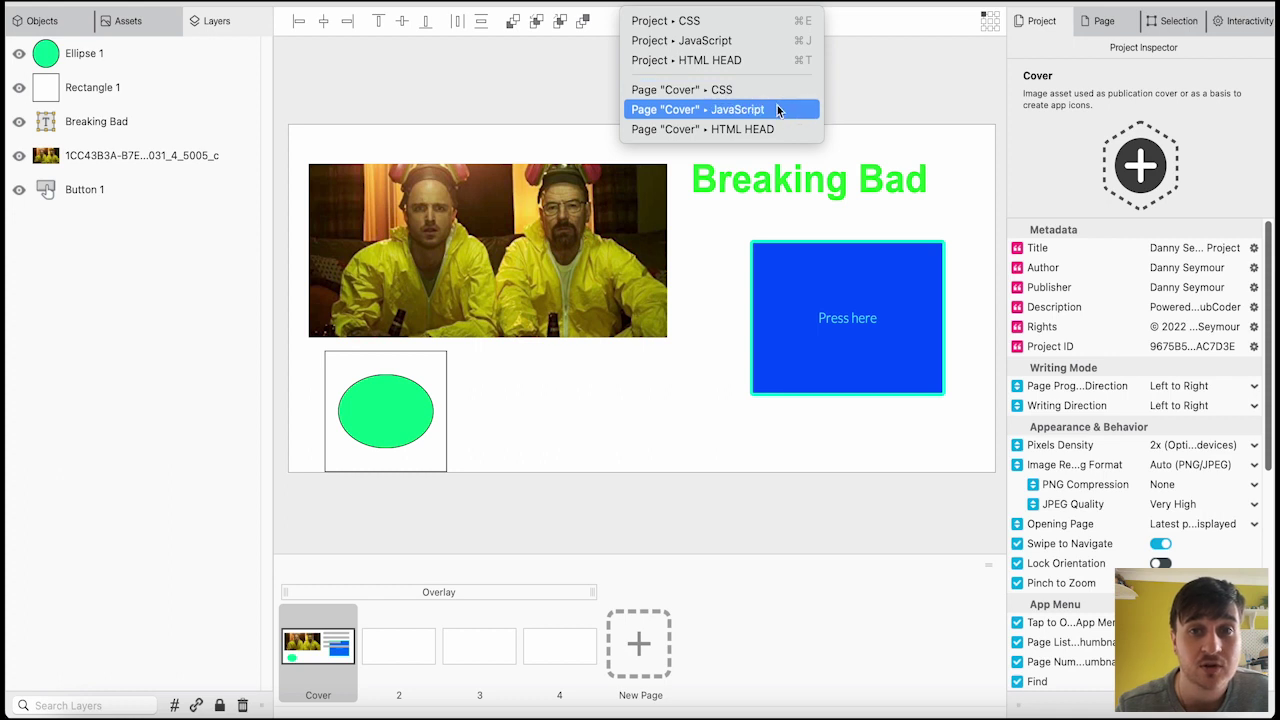
click(679, 95)
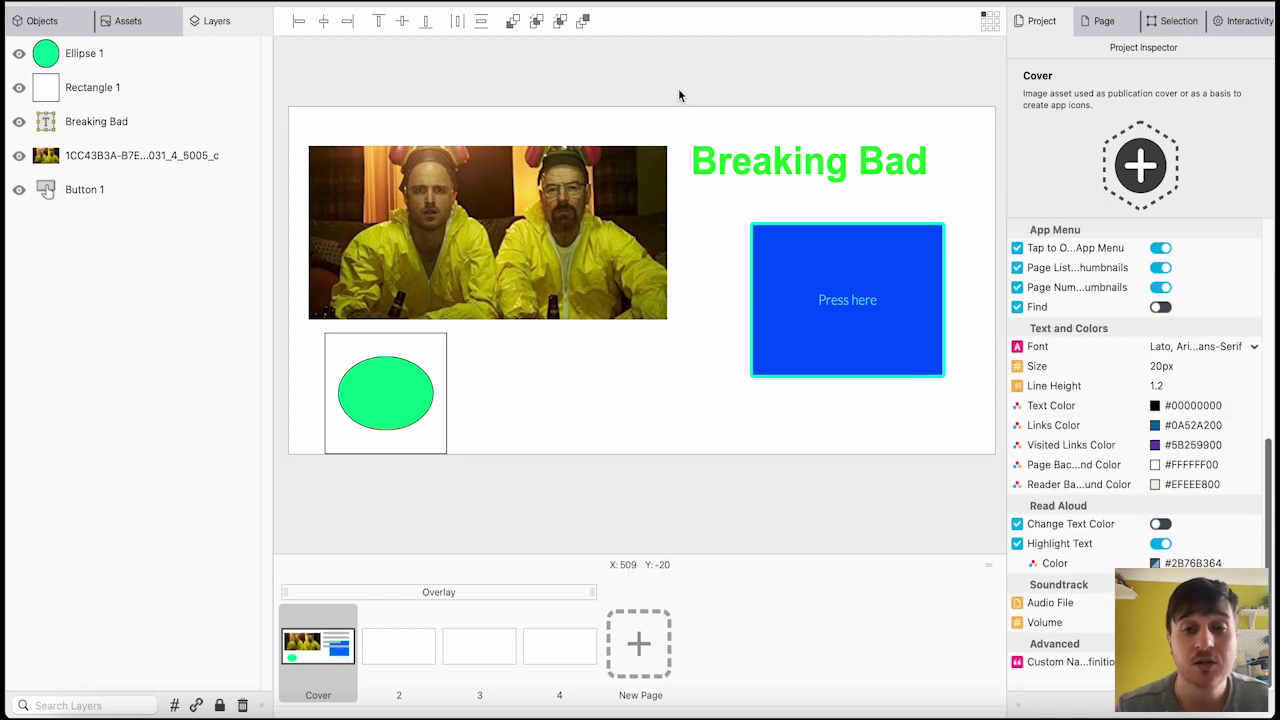